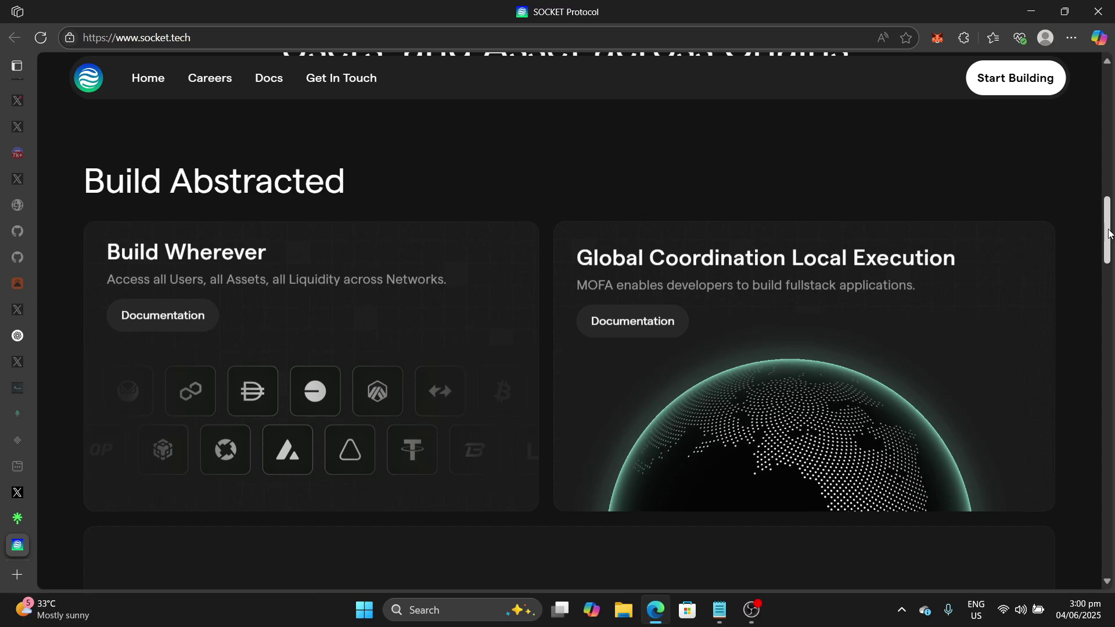
- Review the SOCKET Protocol homepage from the Build Abstracted section down to the list of protocols it powers
left_click_drag(1106, 234, 1110, 283)
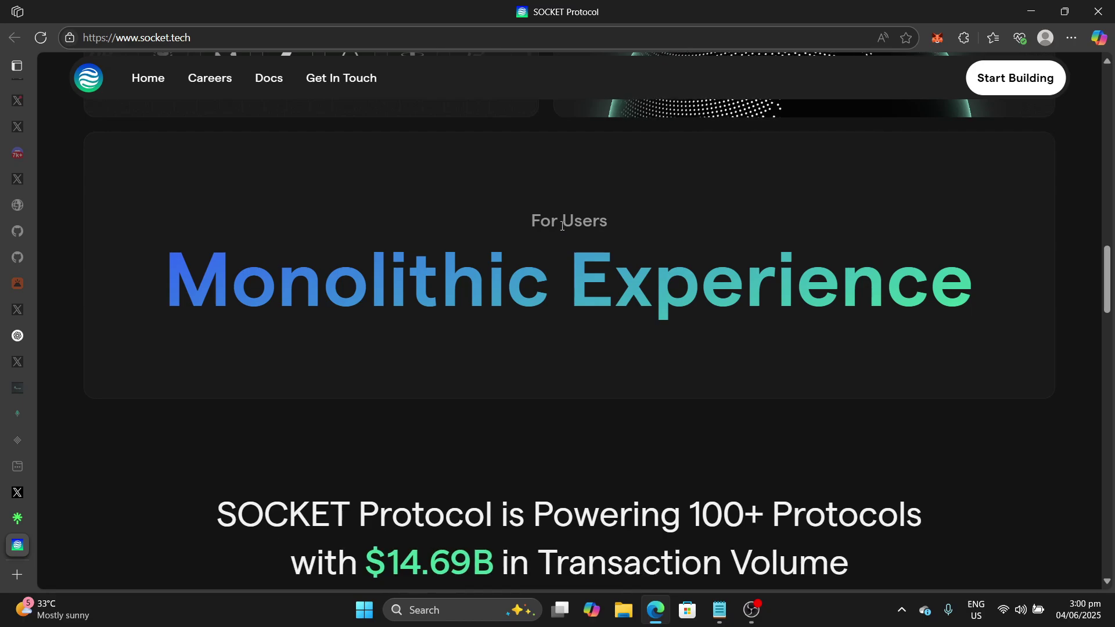
left_click_drag(1109, 296, 1109, 334)
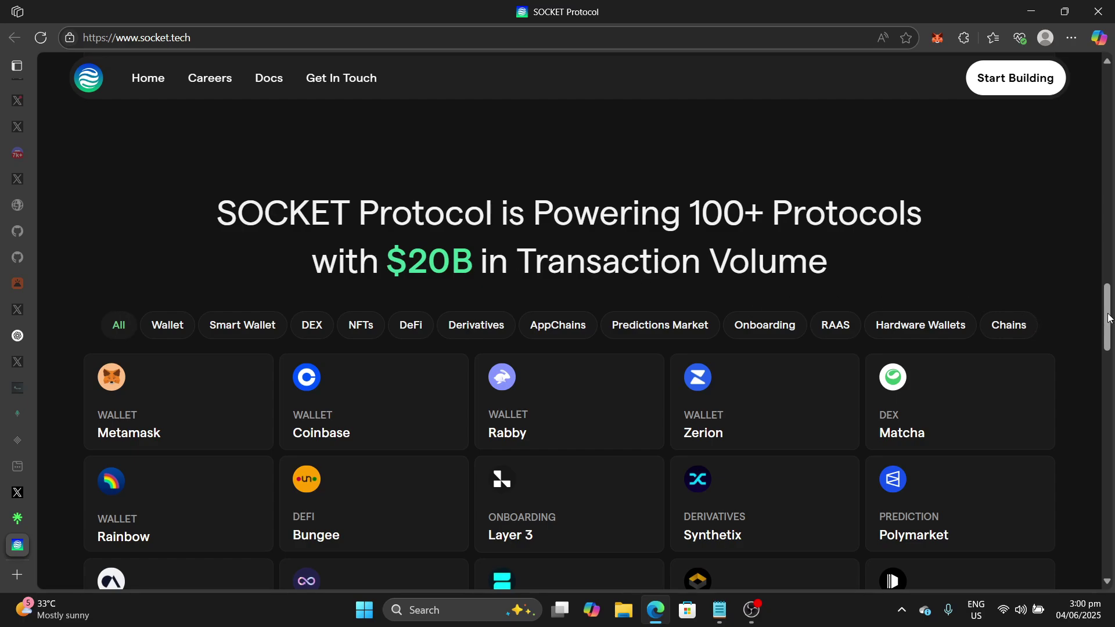
left_click_drag(1110, 321, 1112, 339)
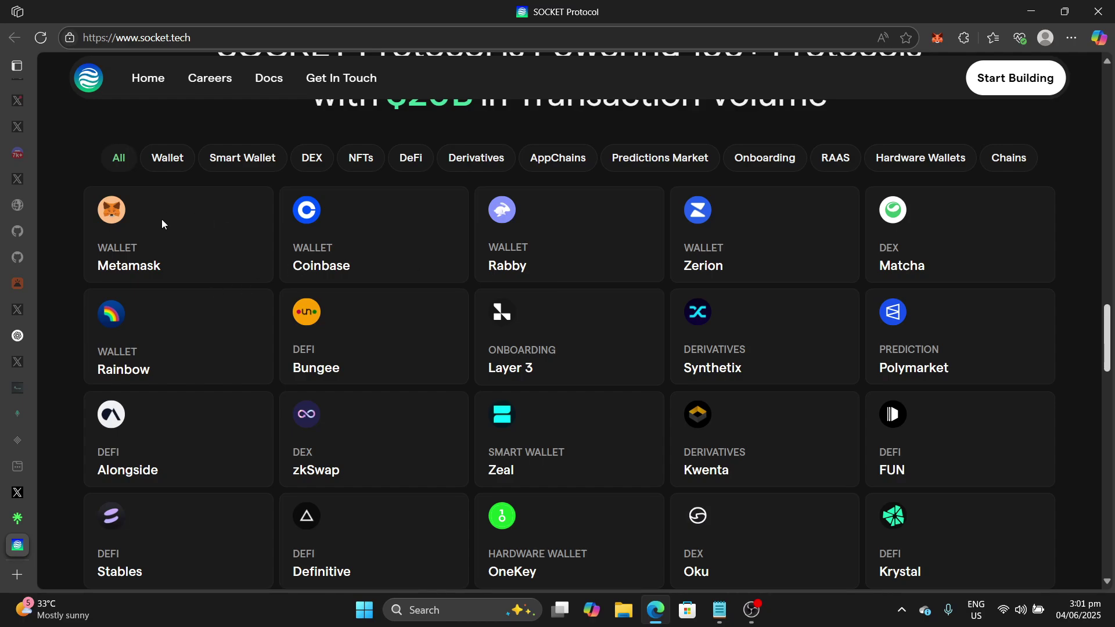
scroll(265, 265, "up", 2)
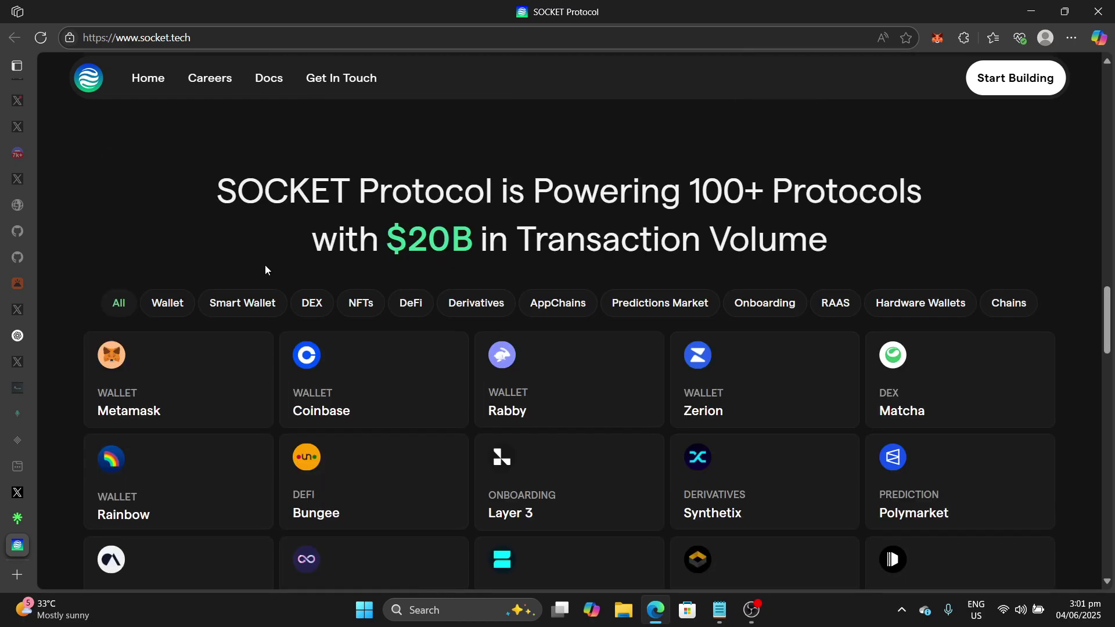
scroll(323, 304, "down", 1)
scroll(323, 303, "down", 1)
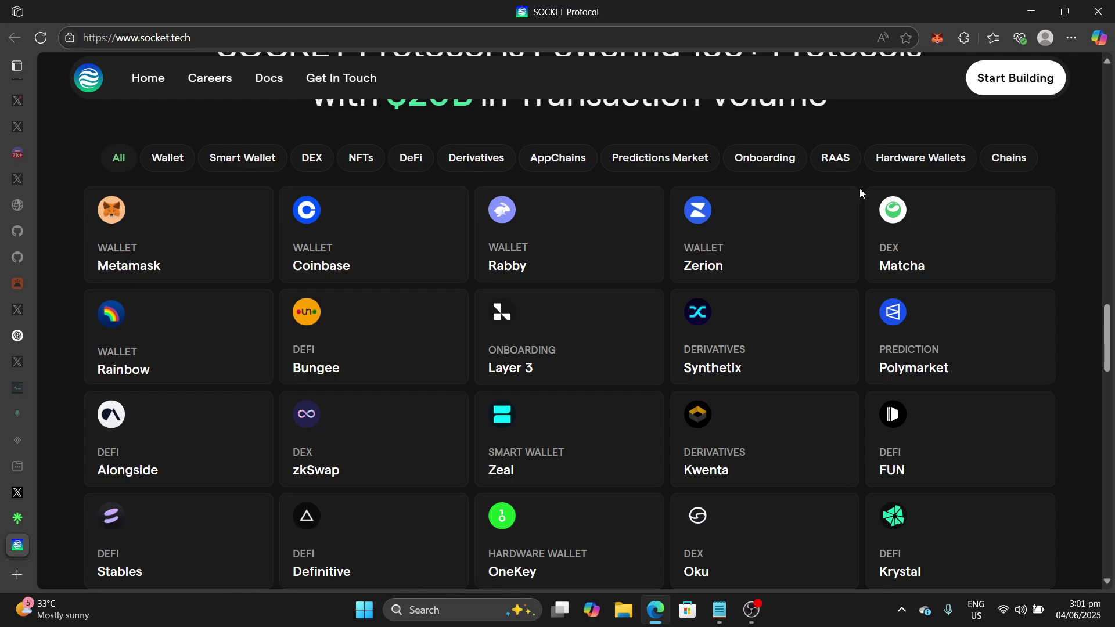
- View the swap form in the MetaMask wallet and its list of tokens to swap to, then close the wallet
left_click(936, 39)
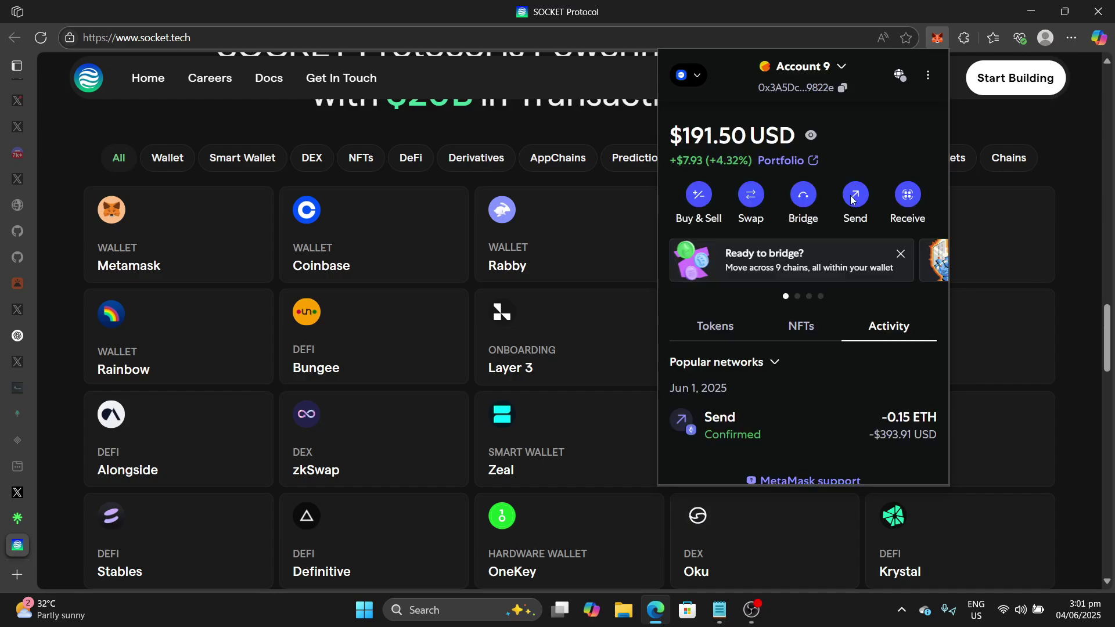
left_click(746, 204)
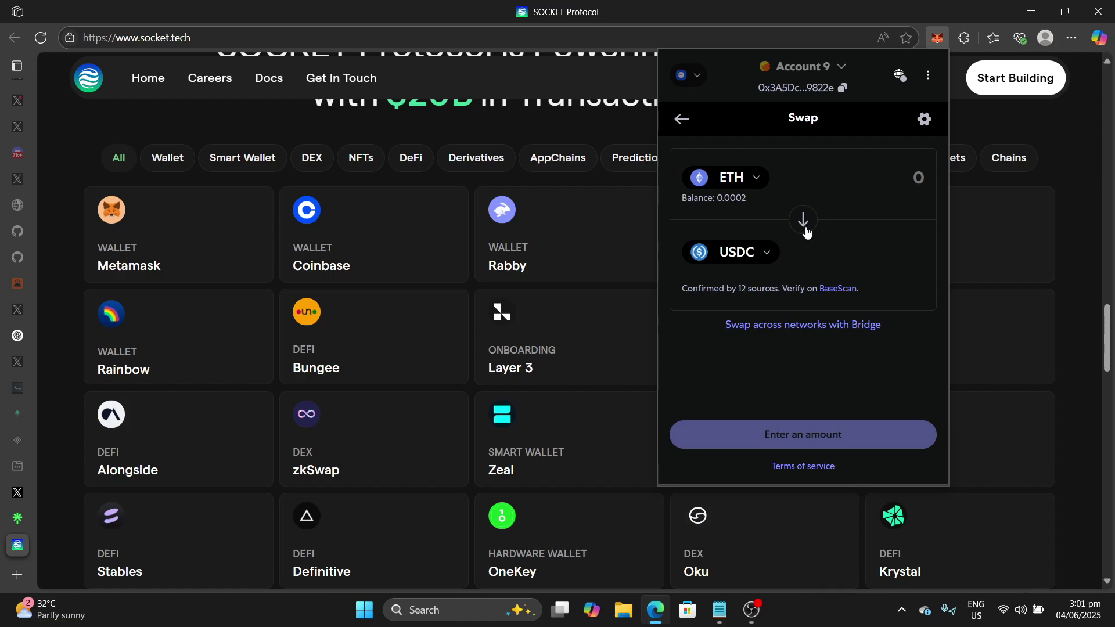
left_click(769, 256)
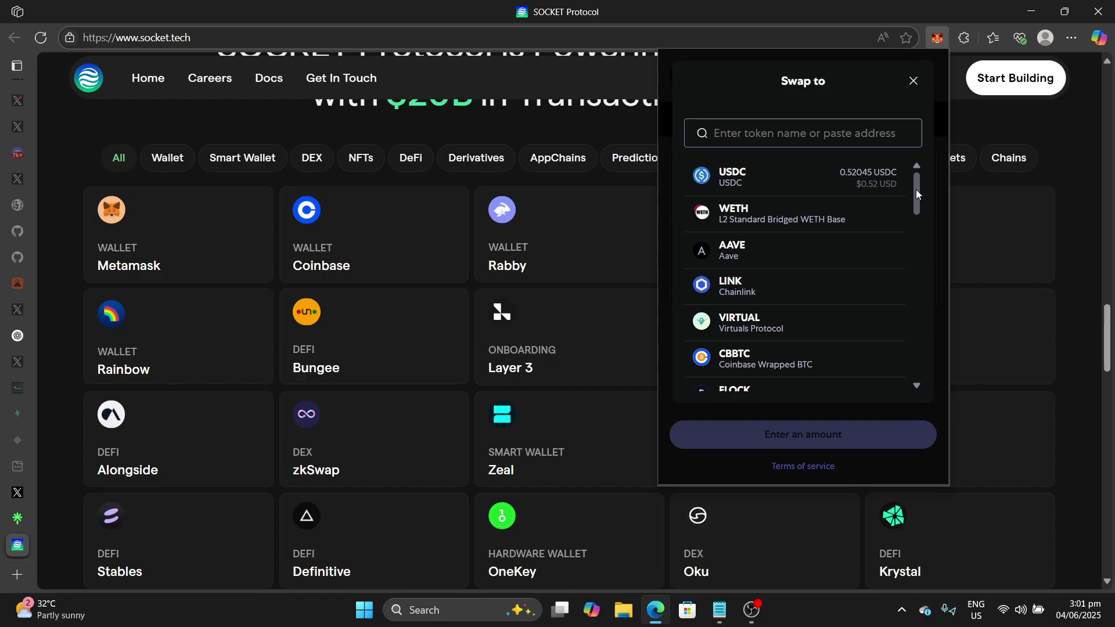
left_click(913, 83)
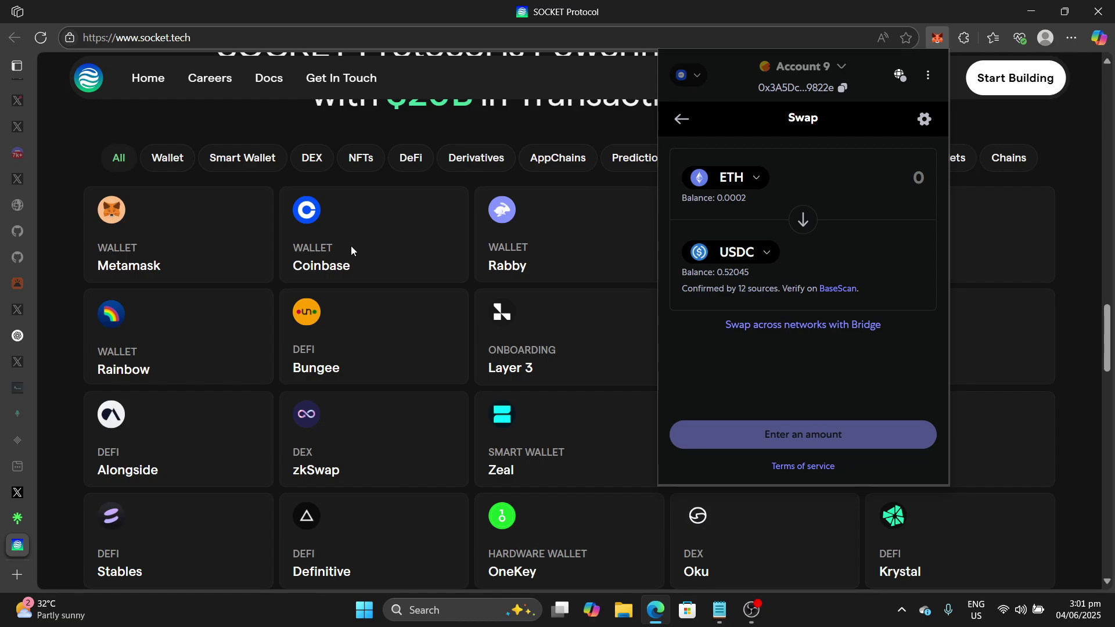
left_click(371, 242)
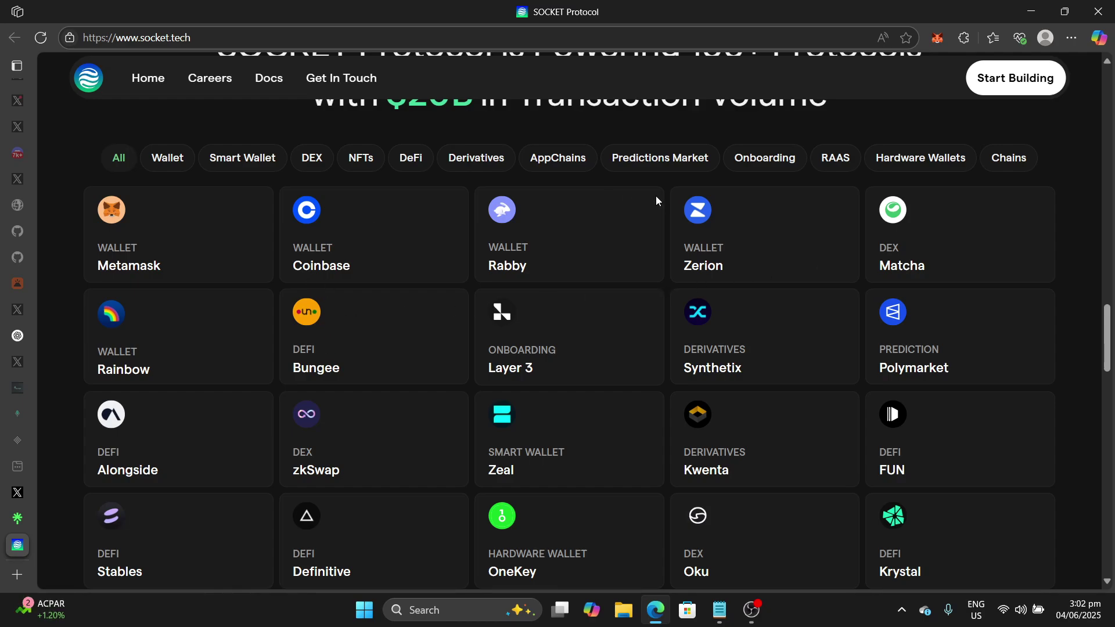
- Filter the powered protocols by AppChains and open engen.kinto.xyz/onboarding in a new browser tab
left_click(557, 165)
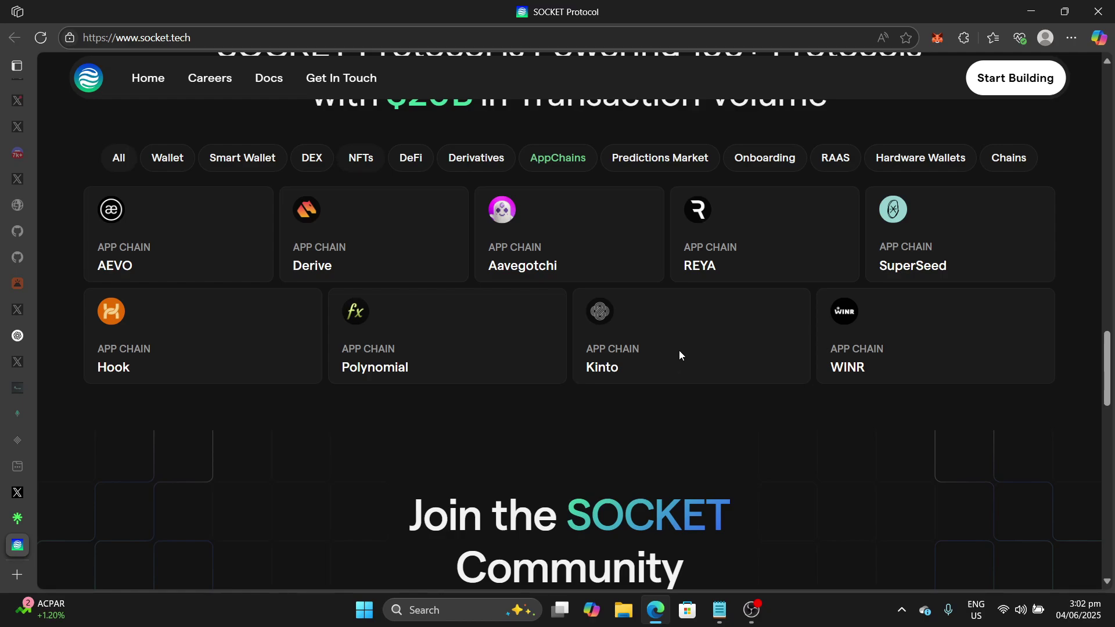
left_click(23, 574)
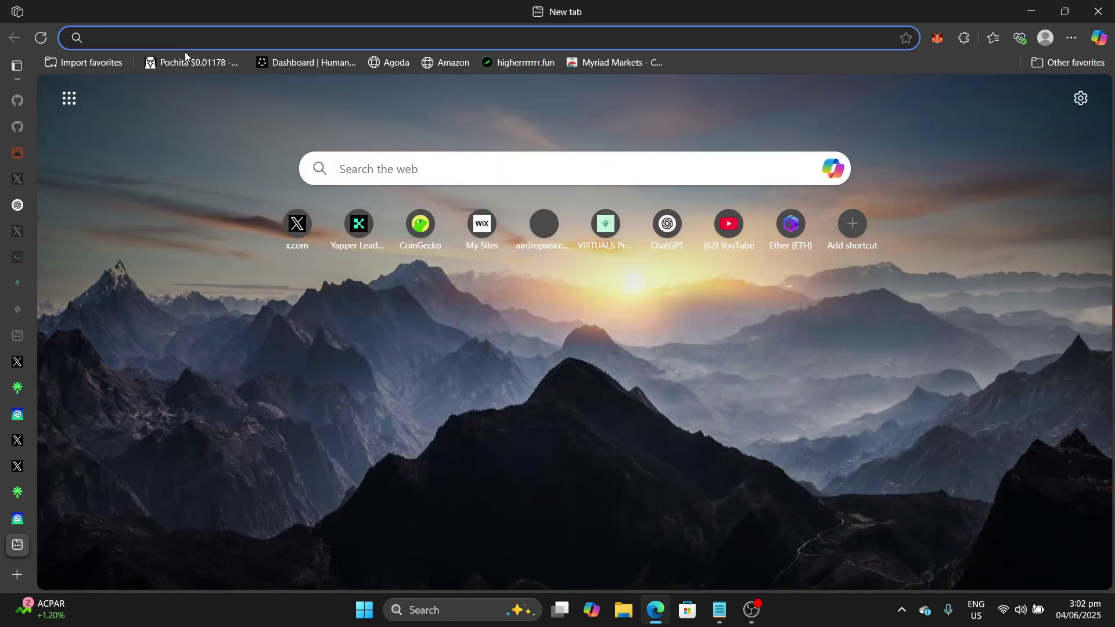
left_click(187, 37)
type("engen.kinto.xyz/onboarding")
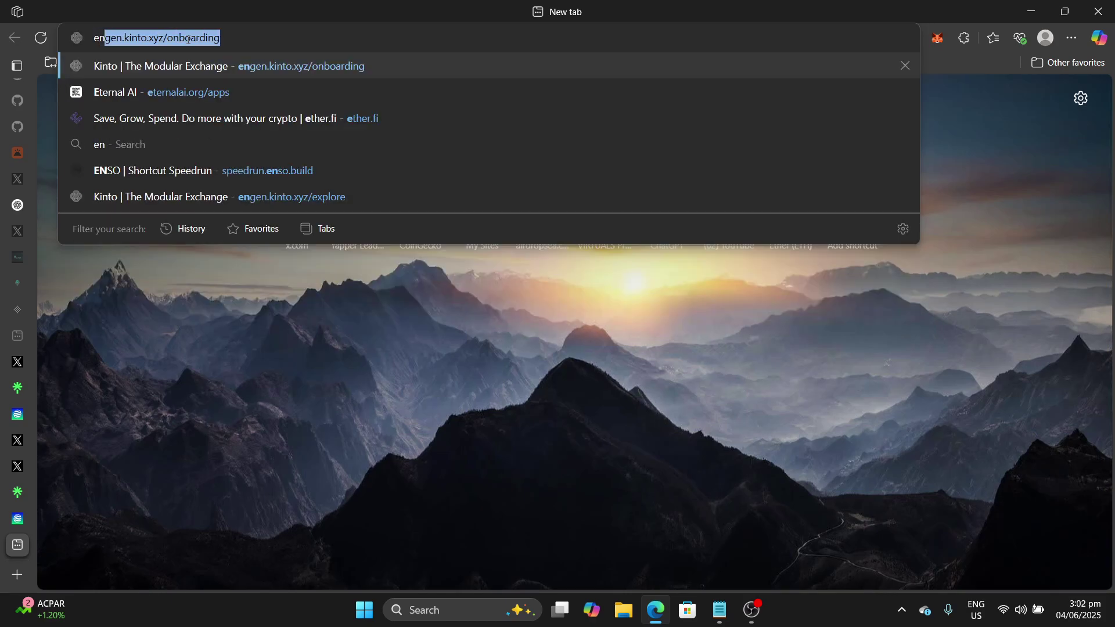
left_click(100, 67)
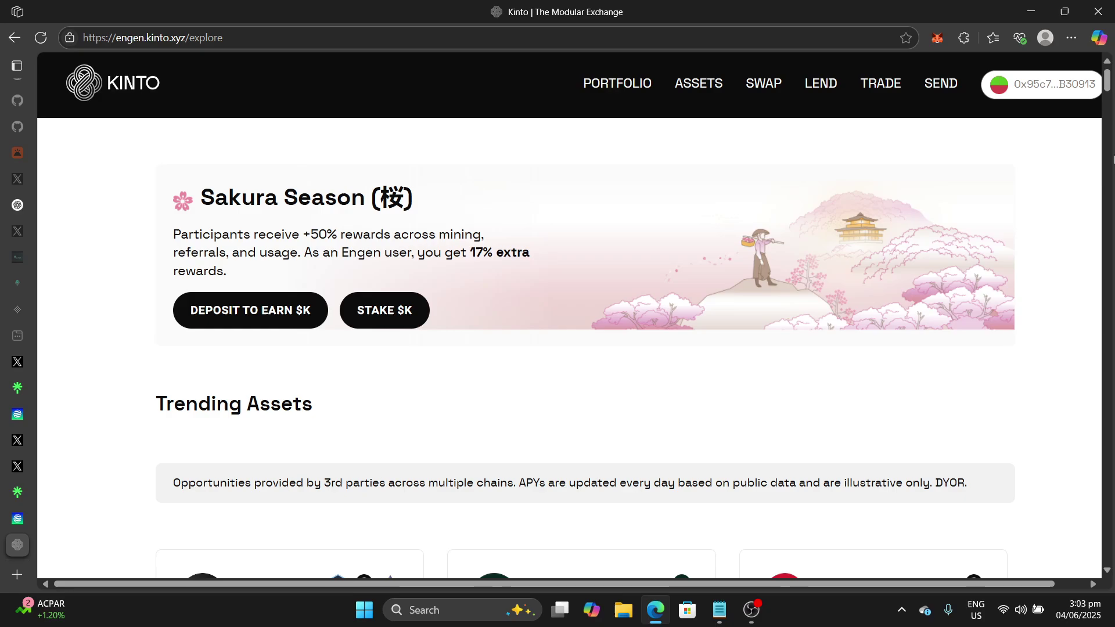
mouse_move(1107, 85)
left_mouse_down()
mouse_move(1108, 123)
mouse_move(1107, 82)
left_mouse_up()
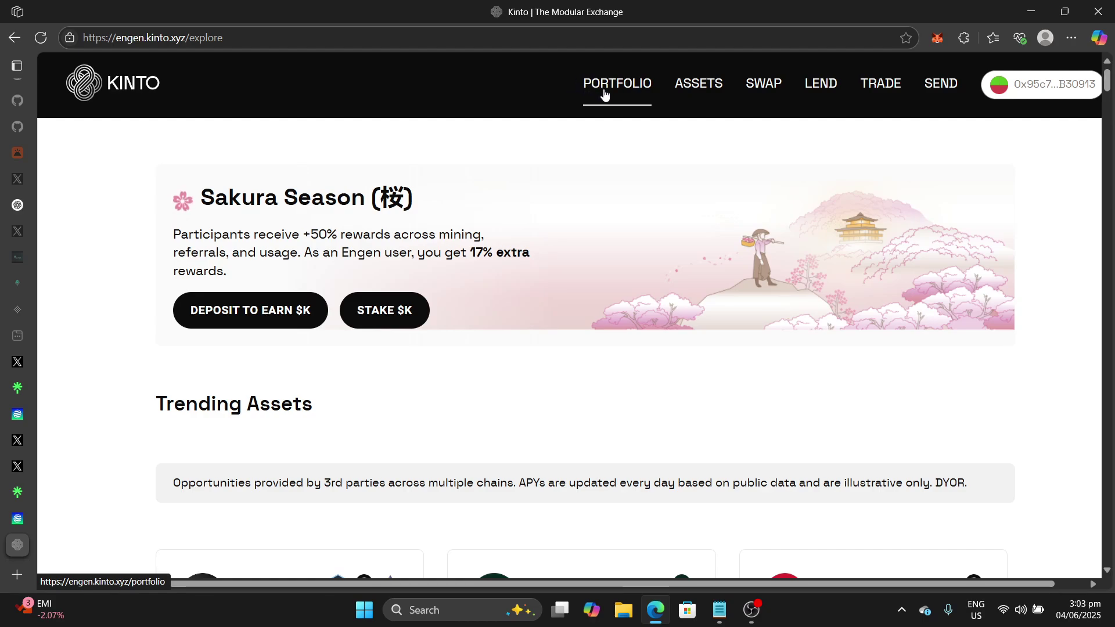
- On Kinto's swap page, choose SOL as the asset to swap from and review the swap details and fees
left_click(767, 90)
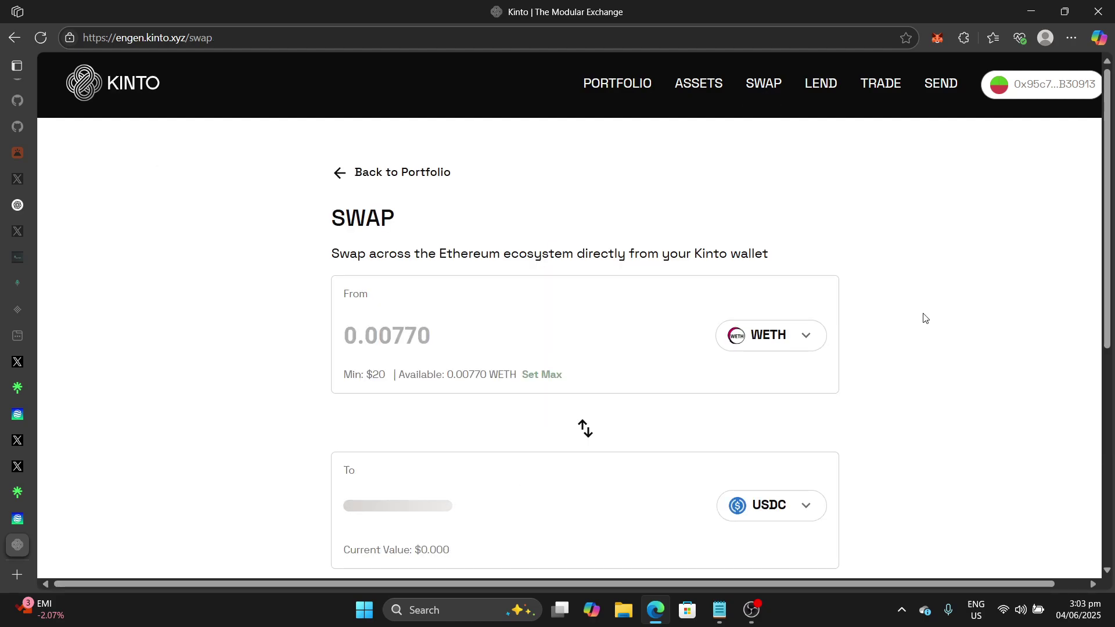
scroll(888, 325, "down", 1)
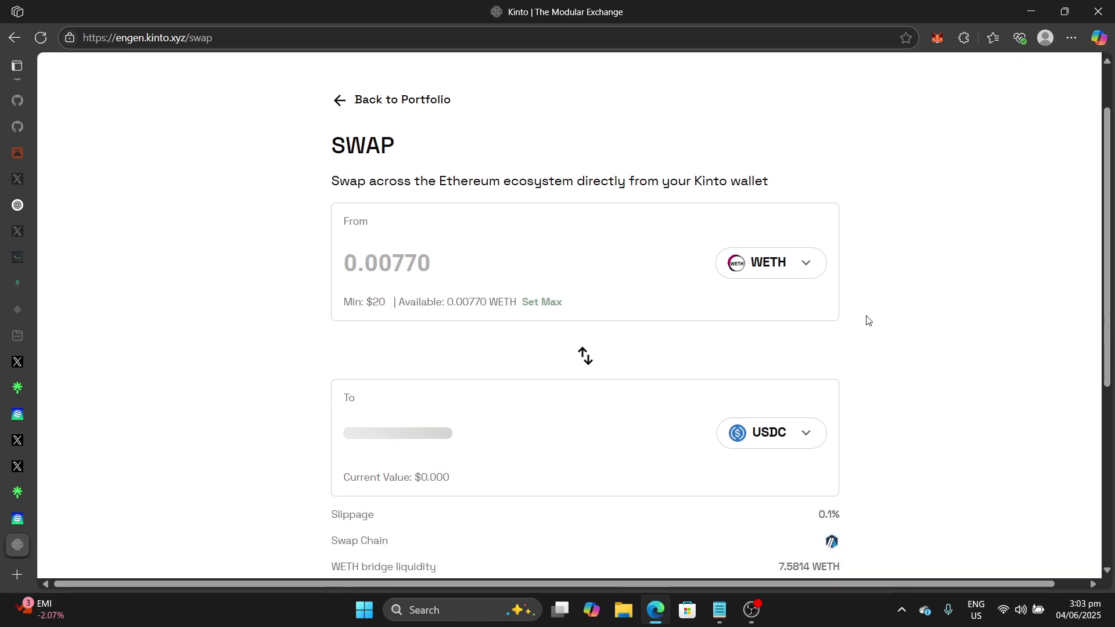
scroll(808, 287, "down", 1)
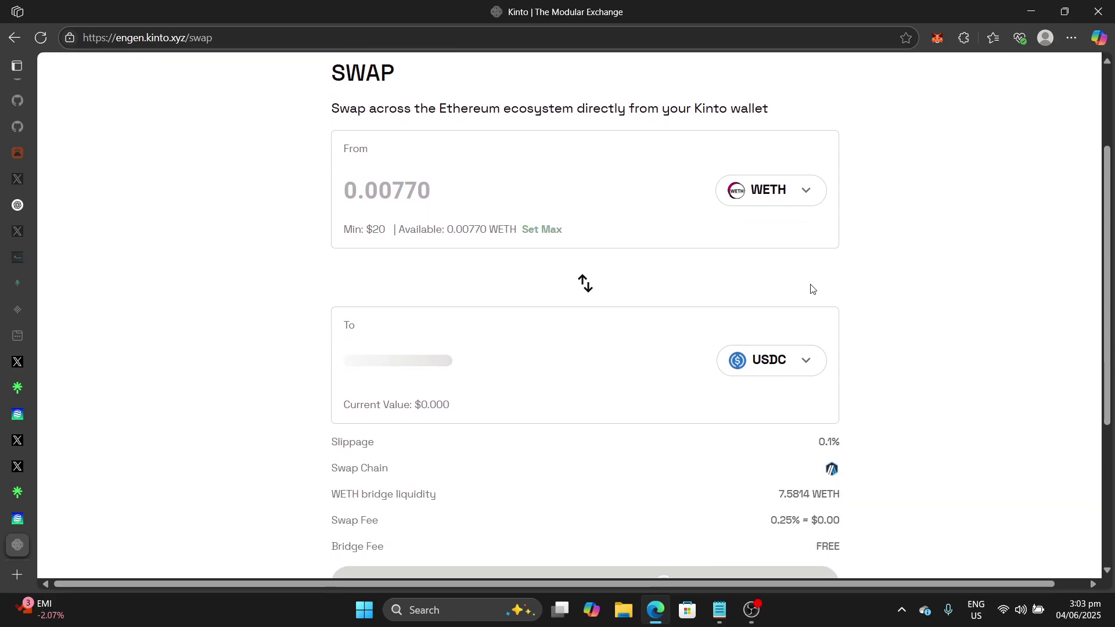
left_click(802, 195)
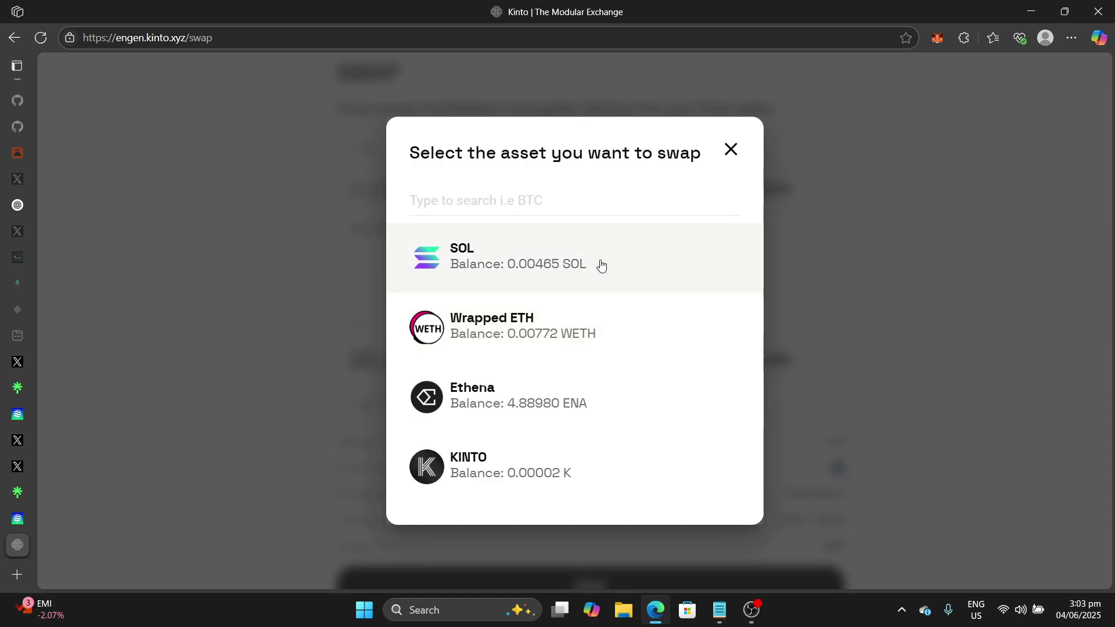
left_click(639, 266)
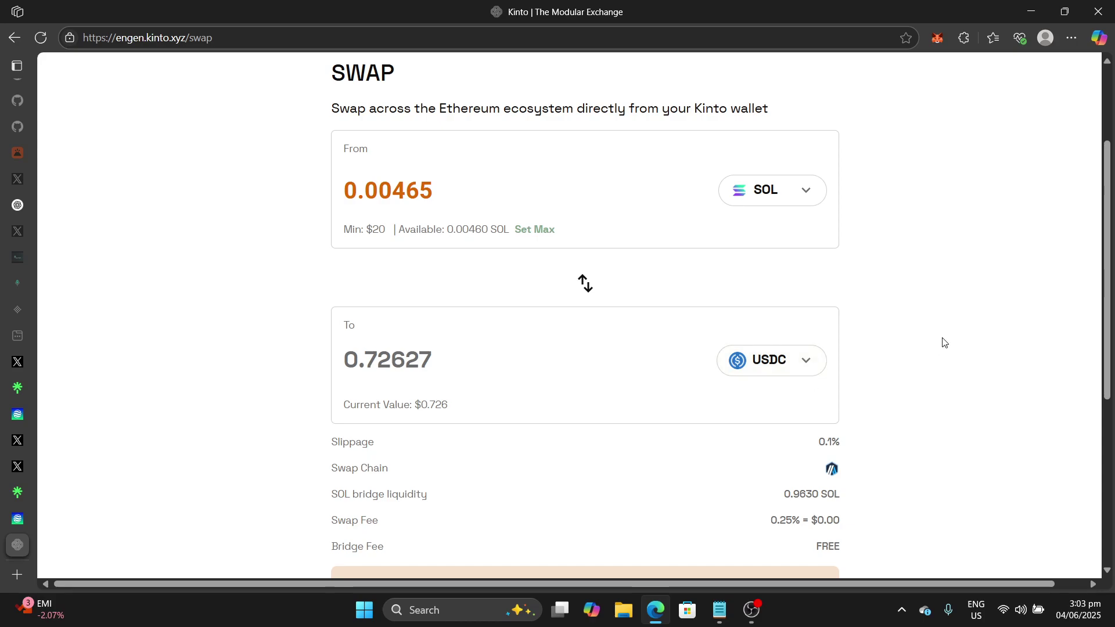
scroll(929, 360, "down", 3)
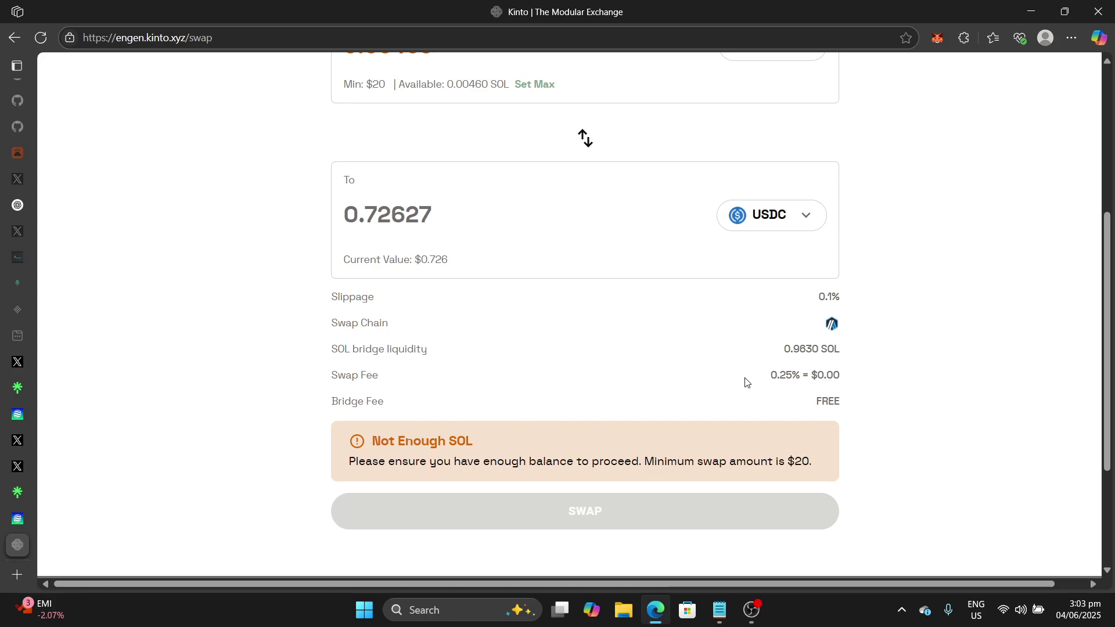
scroll(827, 421, "down", 2)
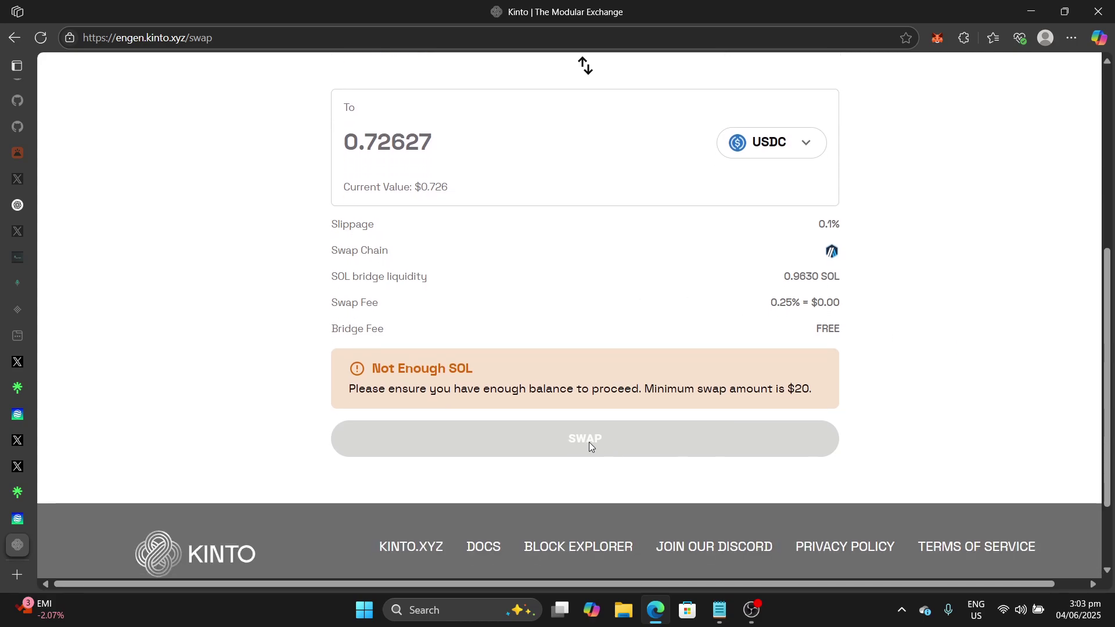
scroll(596, 443, "up", 4)
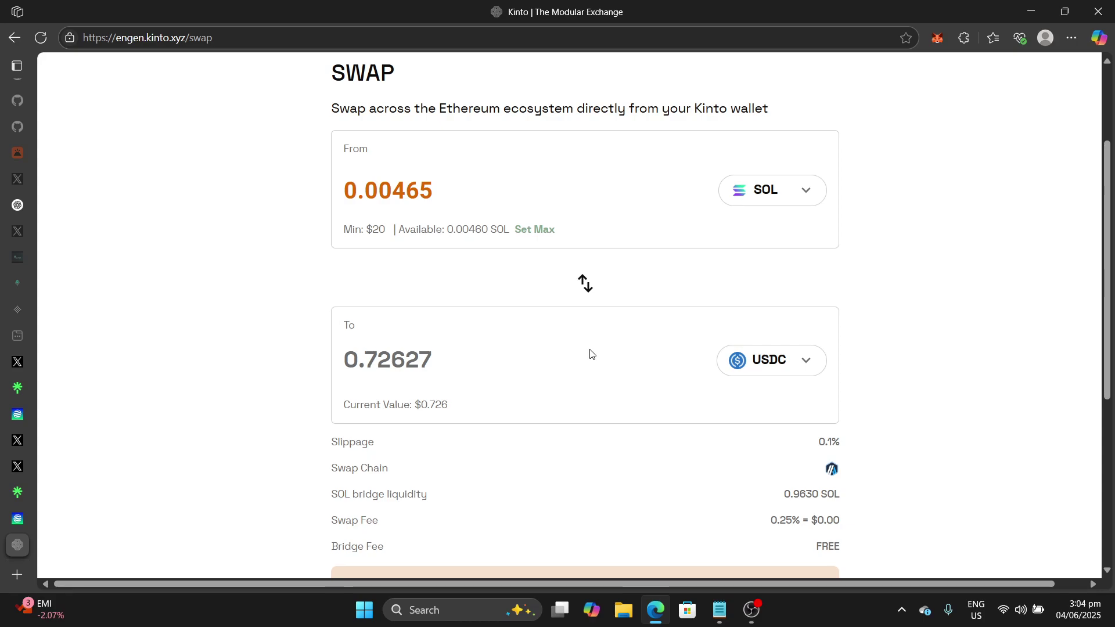
- Return to the SOCKET Protocol page and examine the list of powered protocols, including the Bungee entry
mouse_move(18, 518)
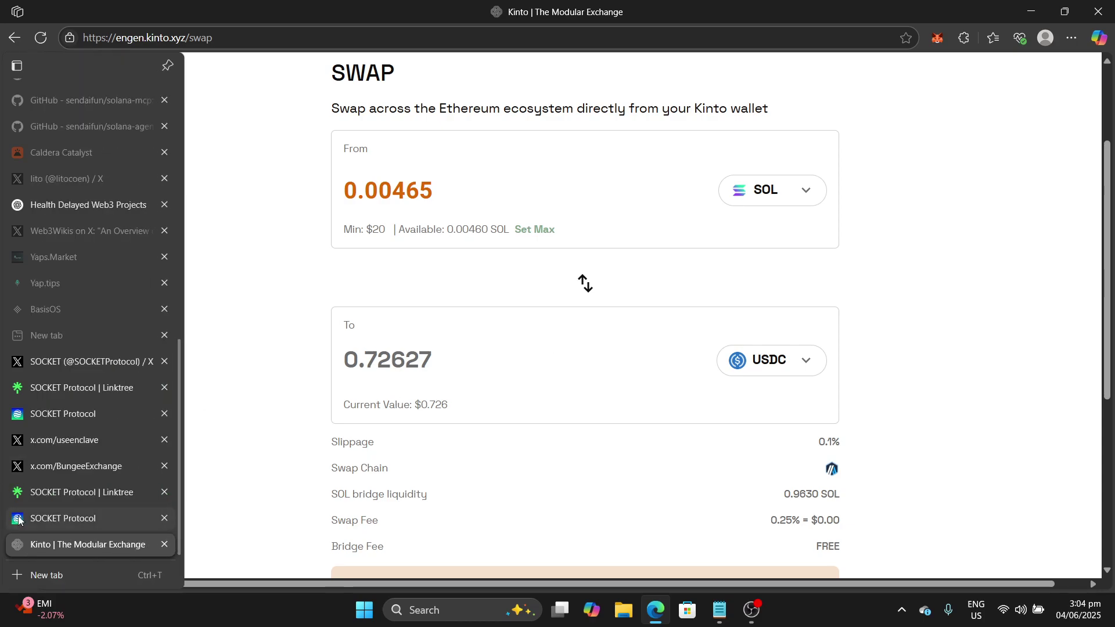
left_click(60, 519)
scroll(409, 430, "down", 6)
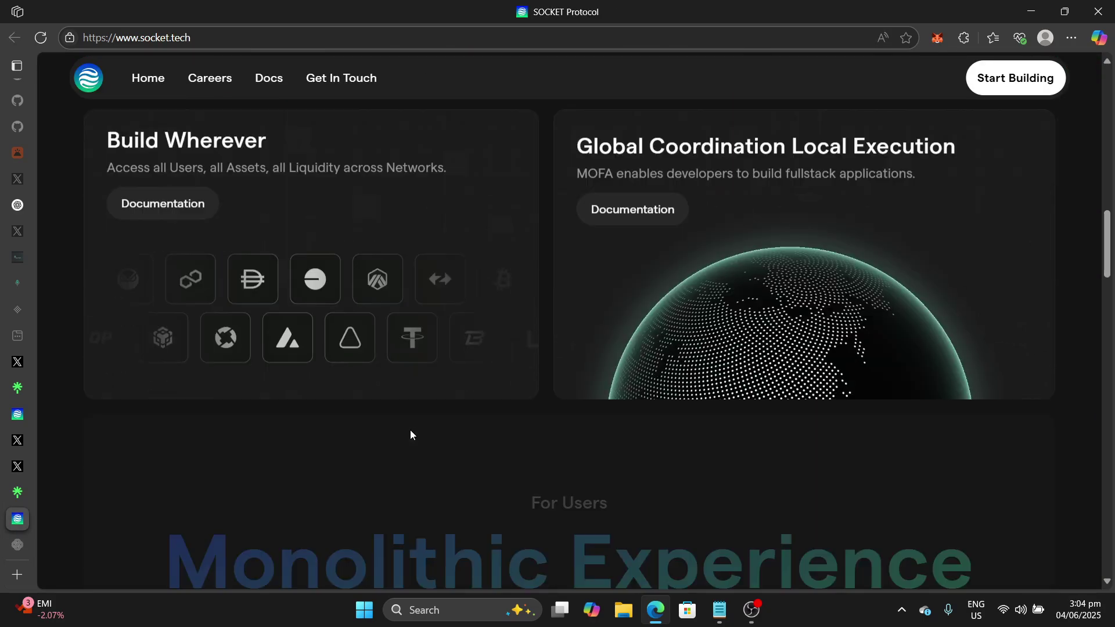
scroll(411, 430, "down", 12)
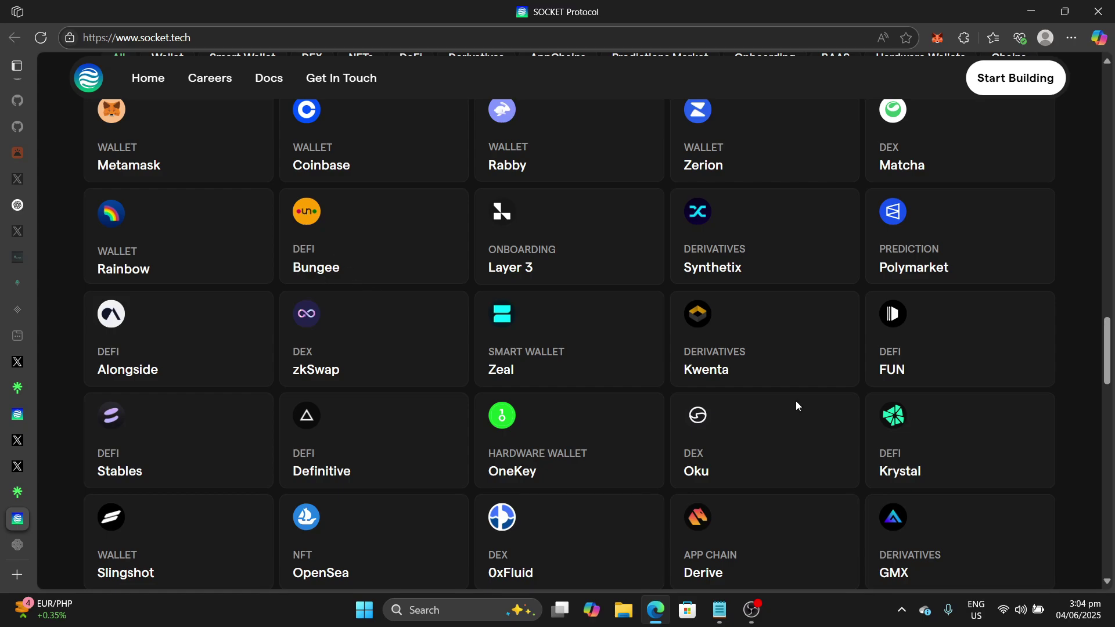
mouse_move(1108, 353)
left_mouse_down()
mouse_move(1109, 435)
mouse_move(1109, 332)
left_mouse_up()
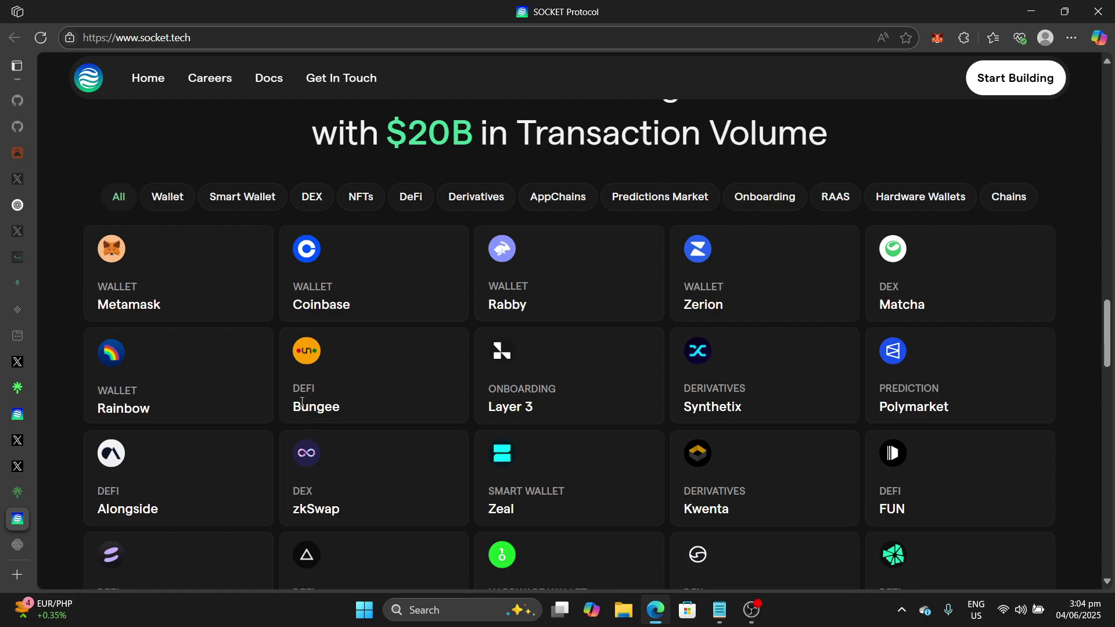
double_click(306, 369)
left_click(431, 444)
- Open bungee.exchange from Bungee's X profile and bring up its token swap form
mouse_move(36, 439)
left_click(61, 467)
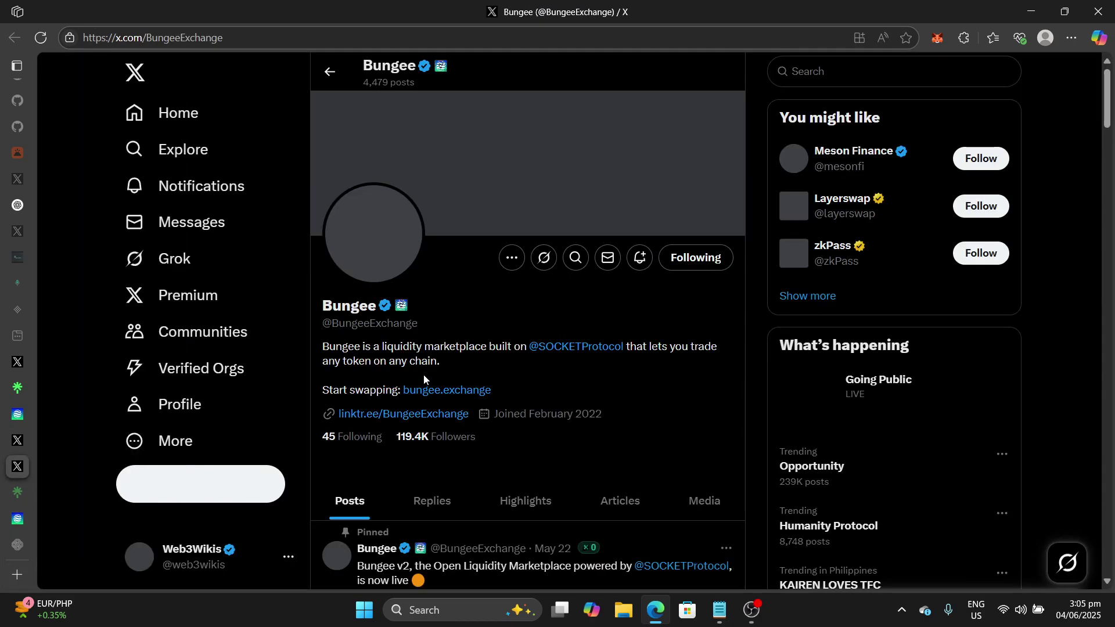
left_click(439, 392)
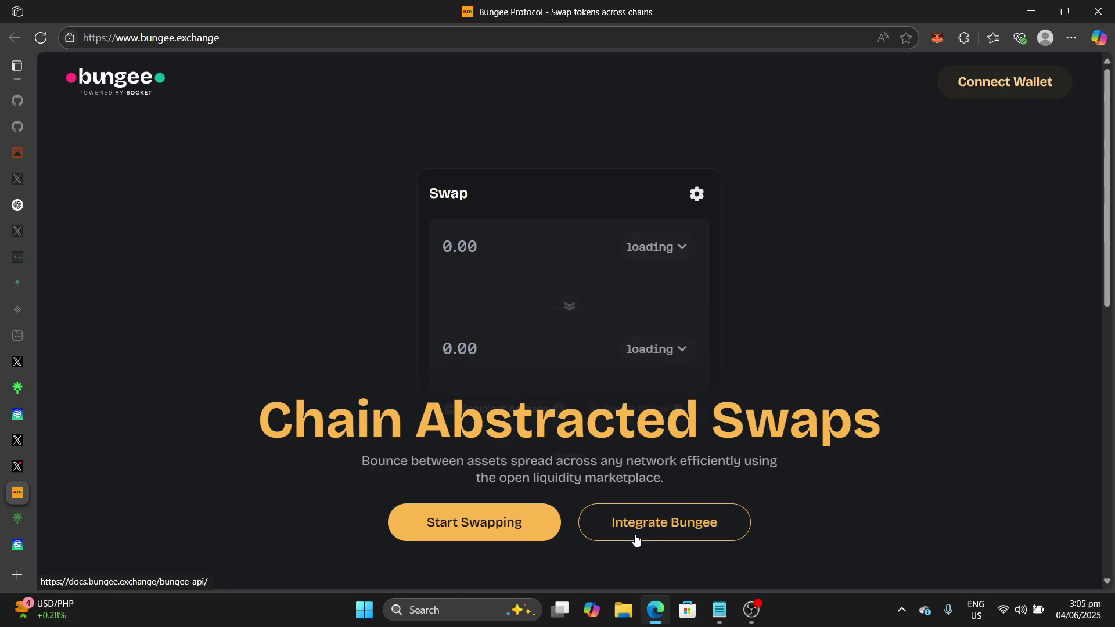
left_click(496, 540)
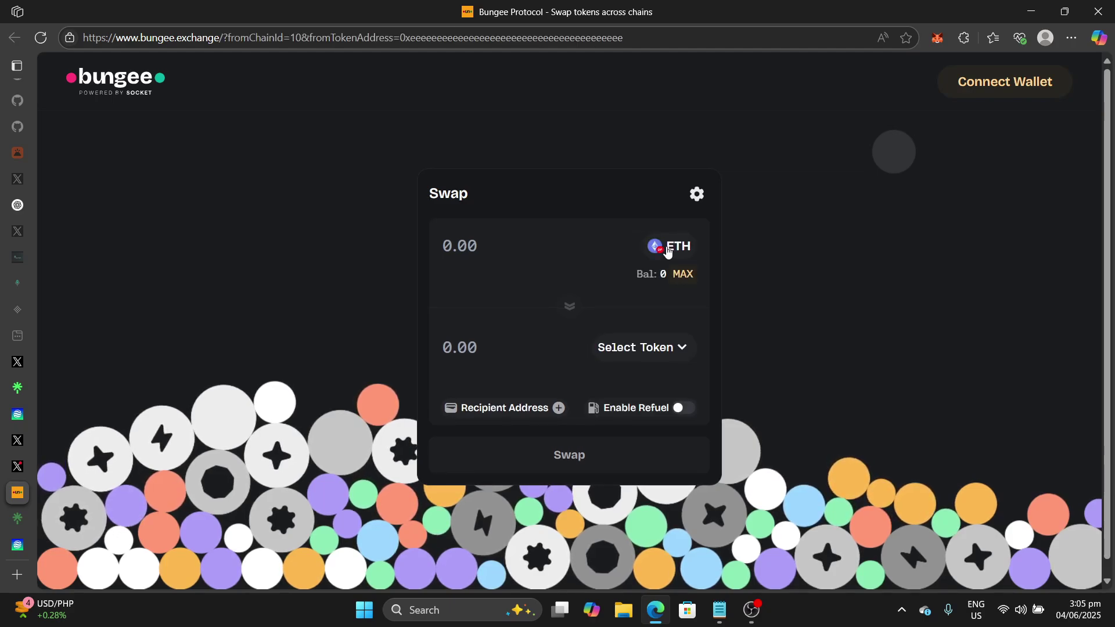
- Examine the chains and tokens available to swap from, searching the token list for "so", and return to the swap form
left_click(667, 248)
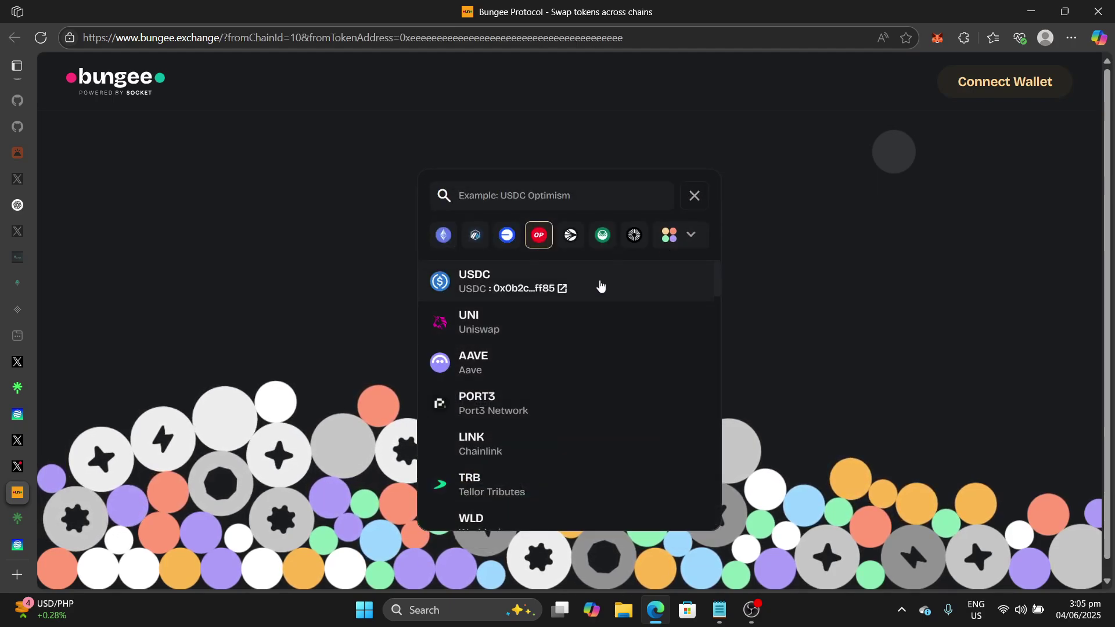
left_click(682, 238)
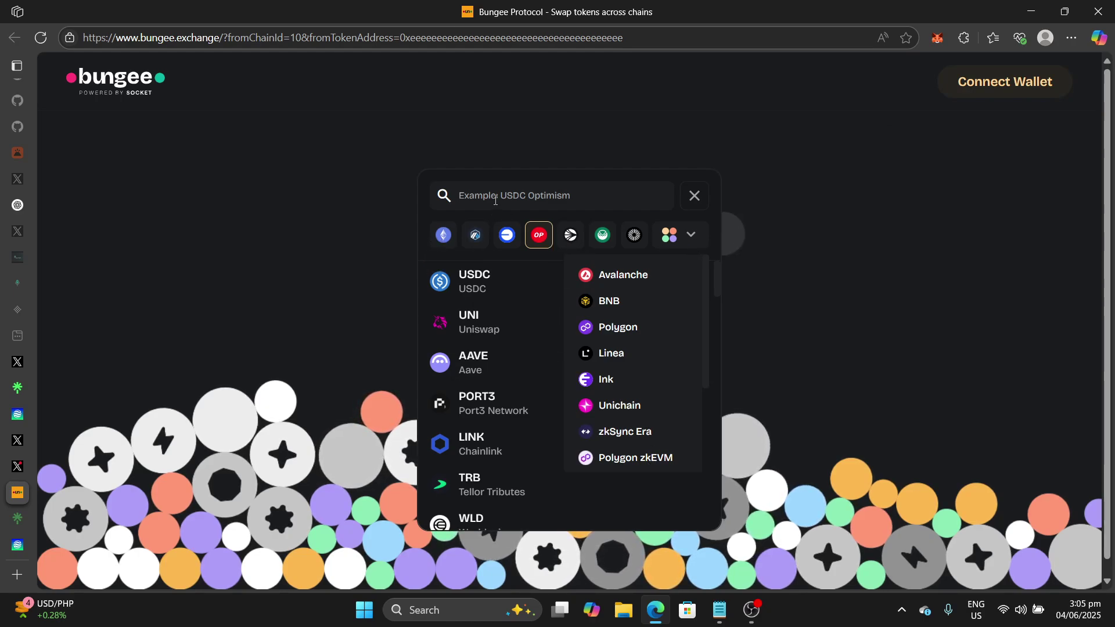
left_click(503, 196)
type("s")
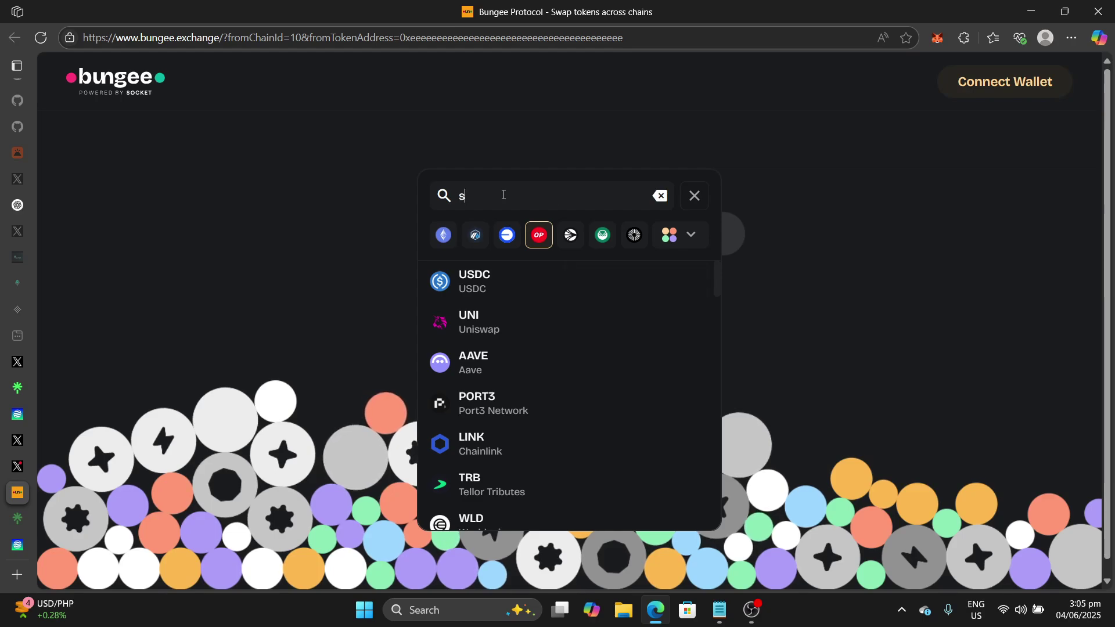
type("o")
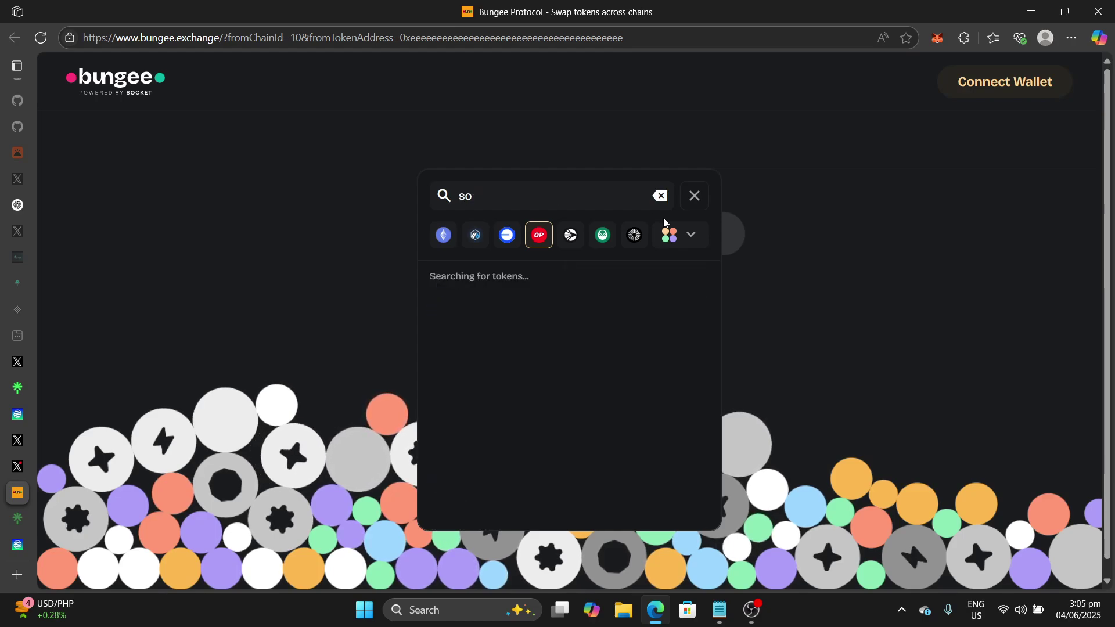
left_click(688, 235)
scroll(653, 322, "down", 2)
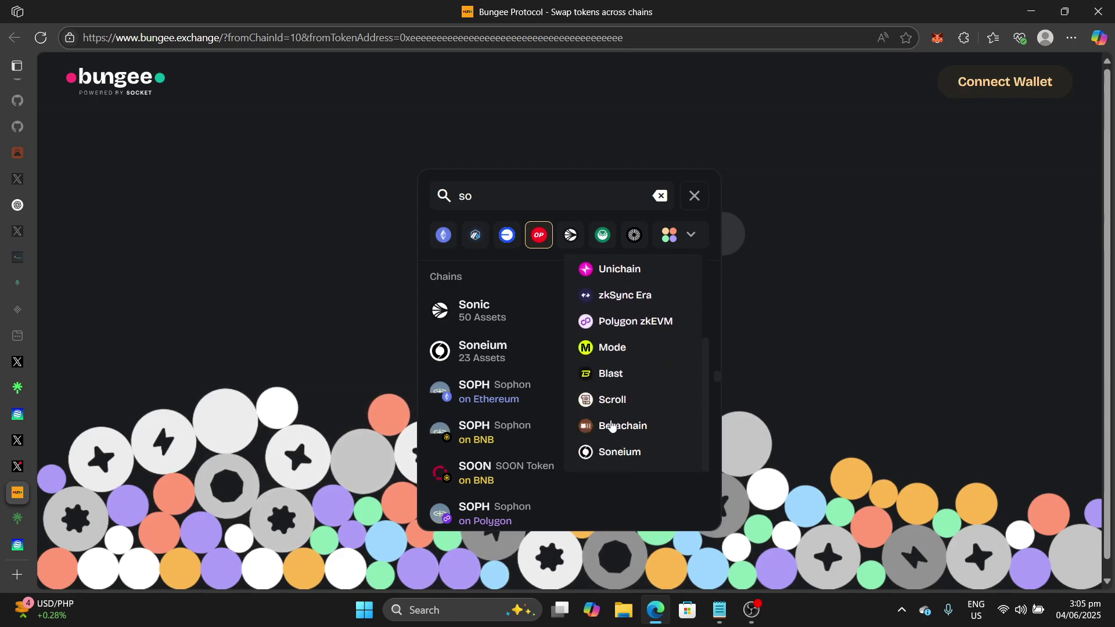
scroll(612, 425, "up", 3)
scroll(636, 331, "down", 1)
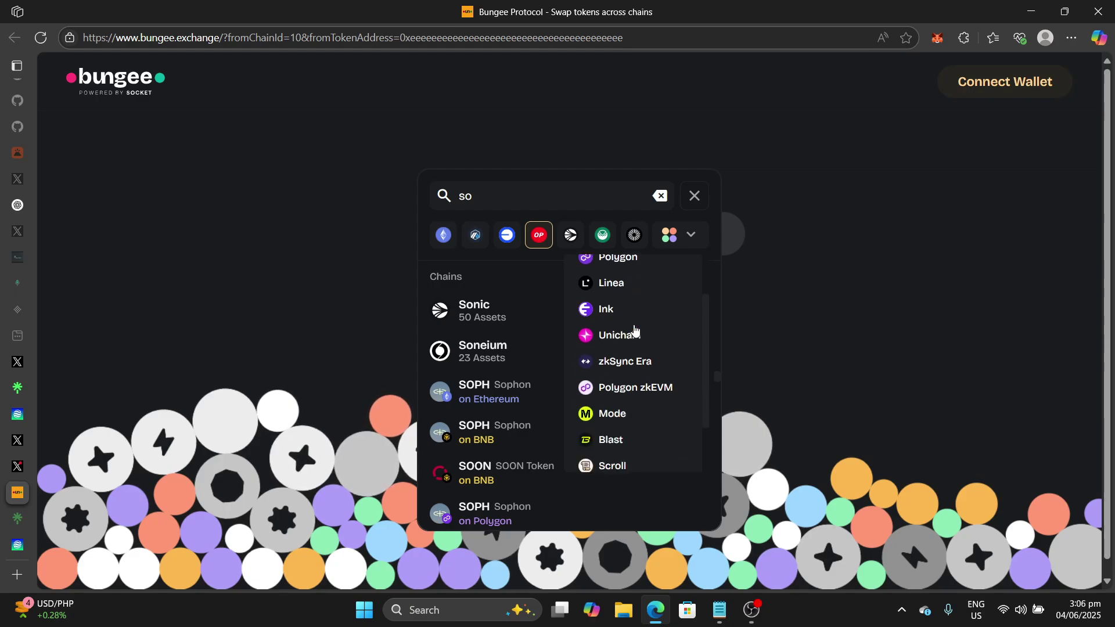
scroll(637, 330, "down", 2)
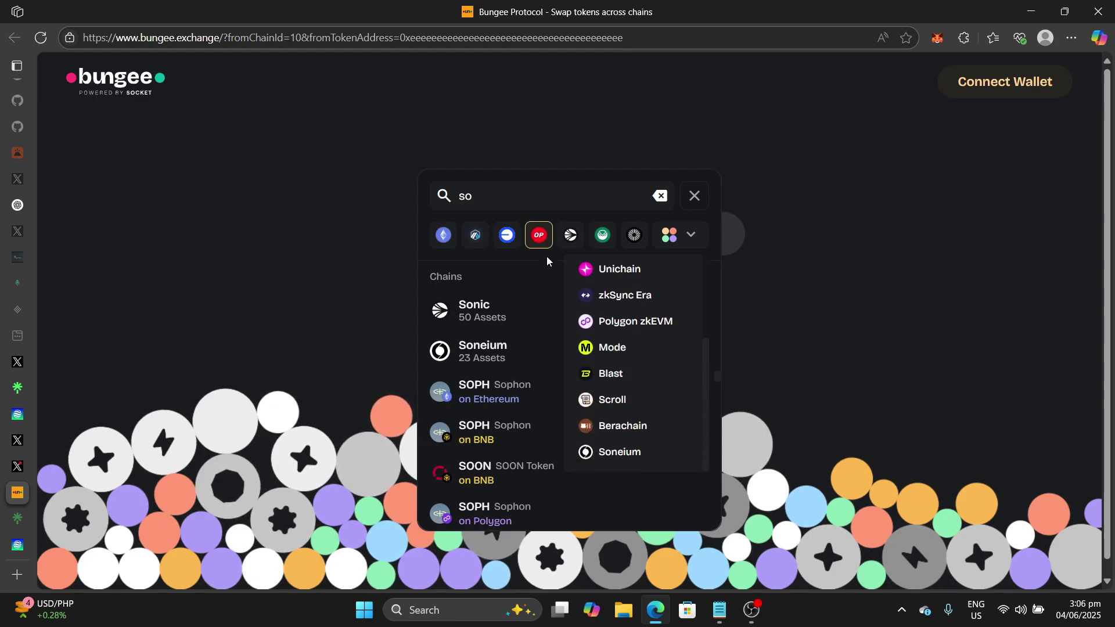
left_click(694, 196)
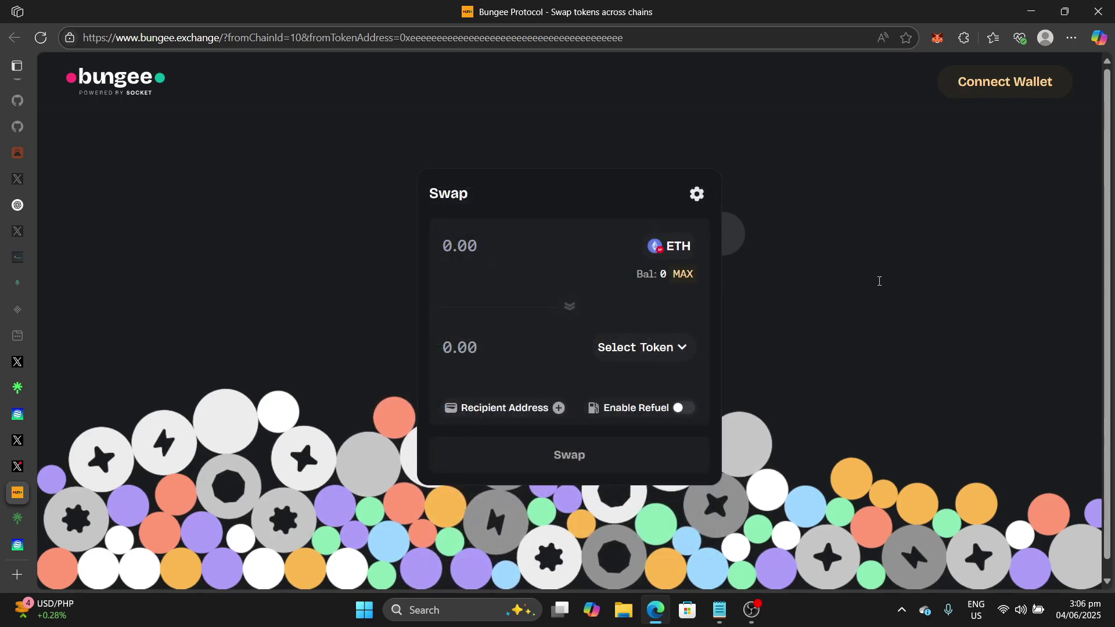
- Open the new.bungee.exchange version of the swap site in the same tab
double_click(134, 37)
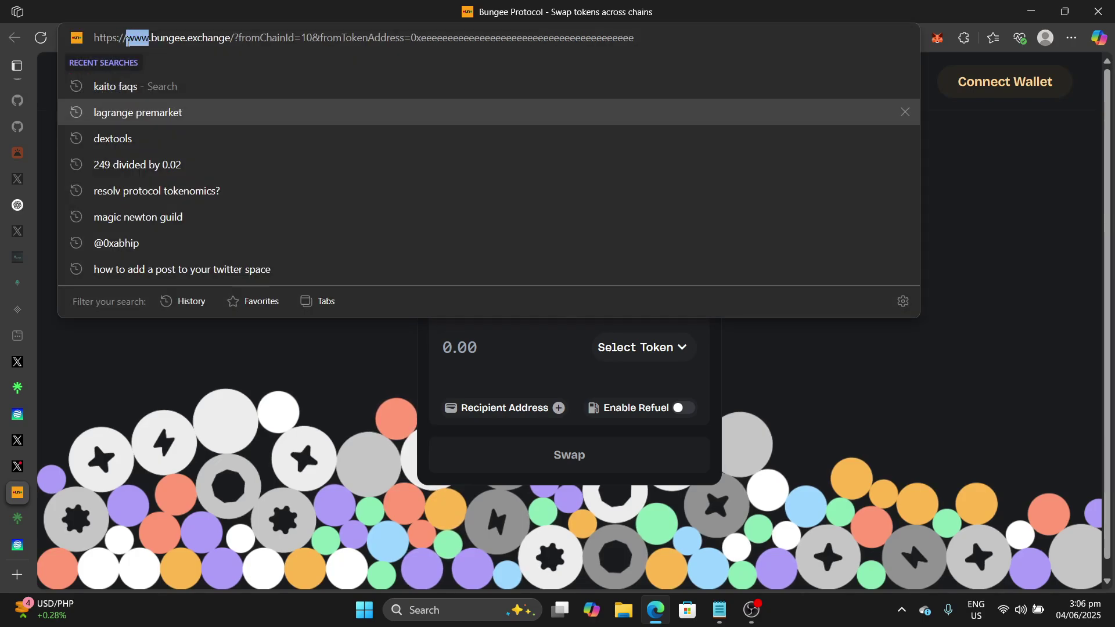
type("new")
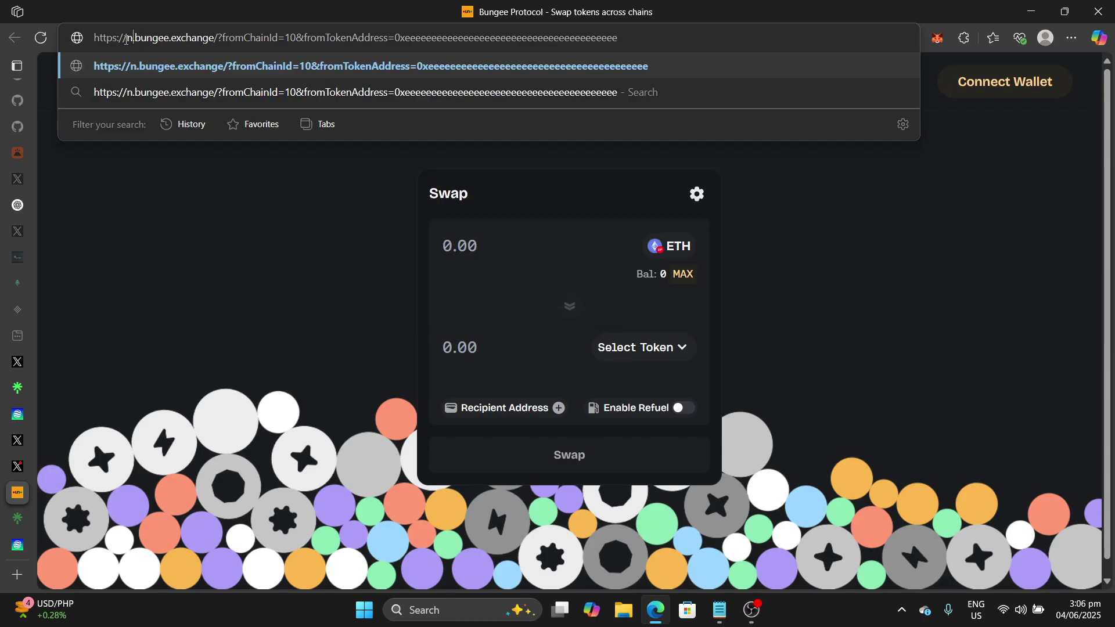
left_click_drag(659, 37, 228, 46)
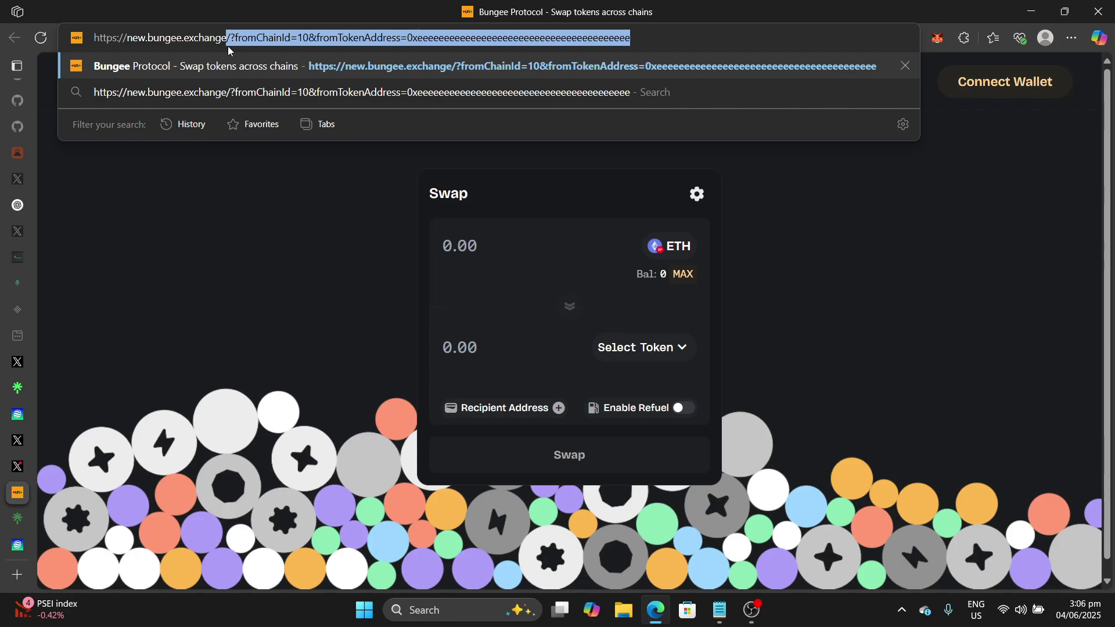
key("BackSpace")
key("Return")
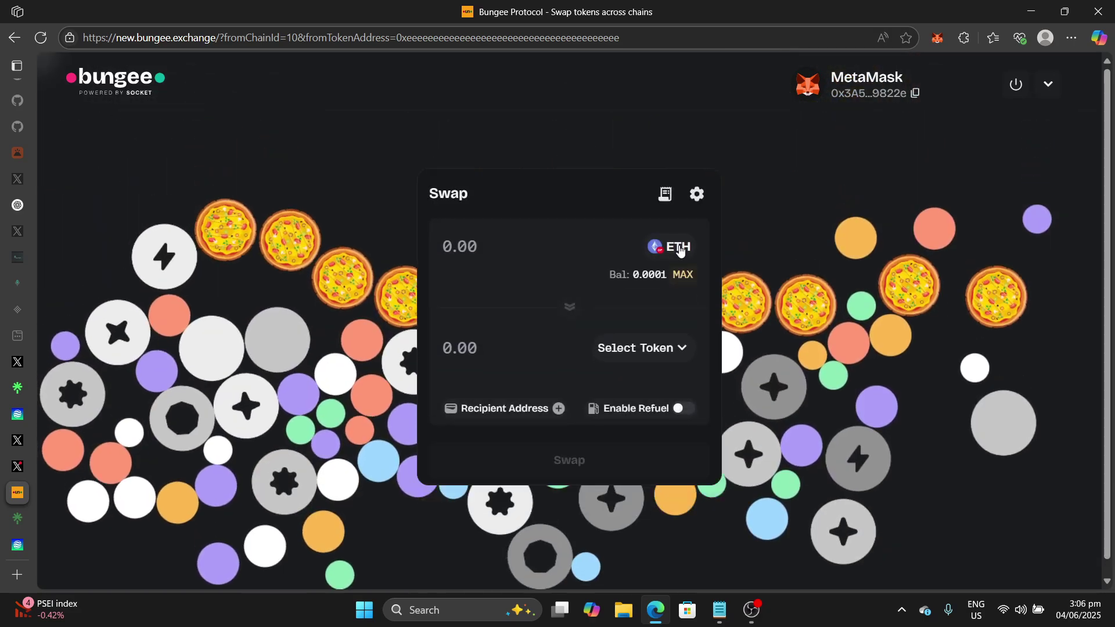
- Review the connected wallet's source tokens and the additional supported chains, from Gnosis to Soneium
left_click(665, 248)
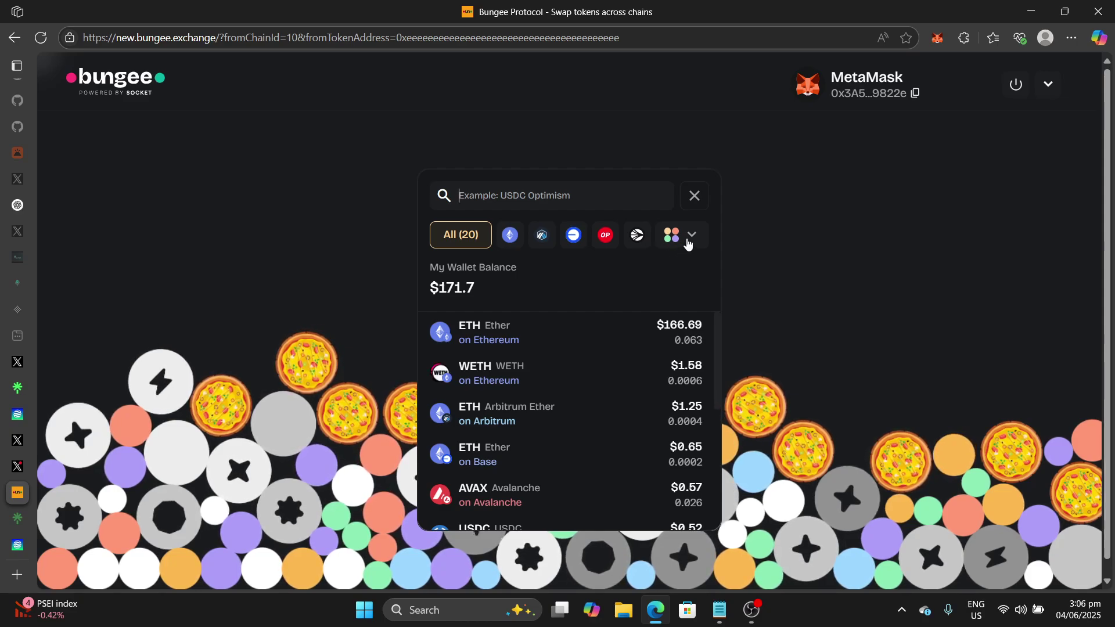
left_click(688, 243)
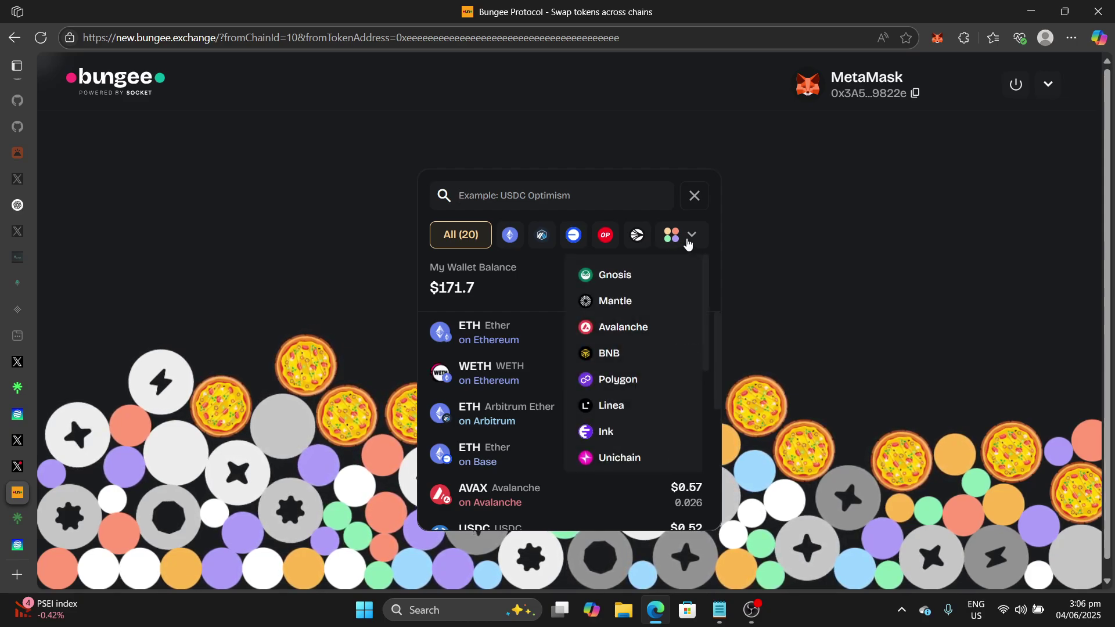
scroll(678, 309, "down", 3)
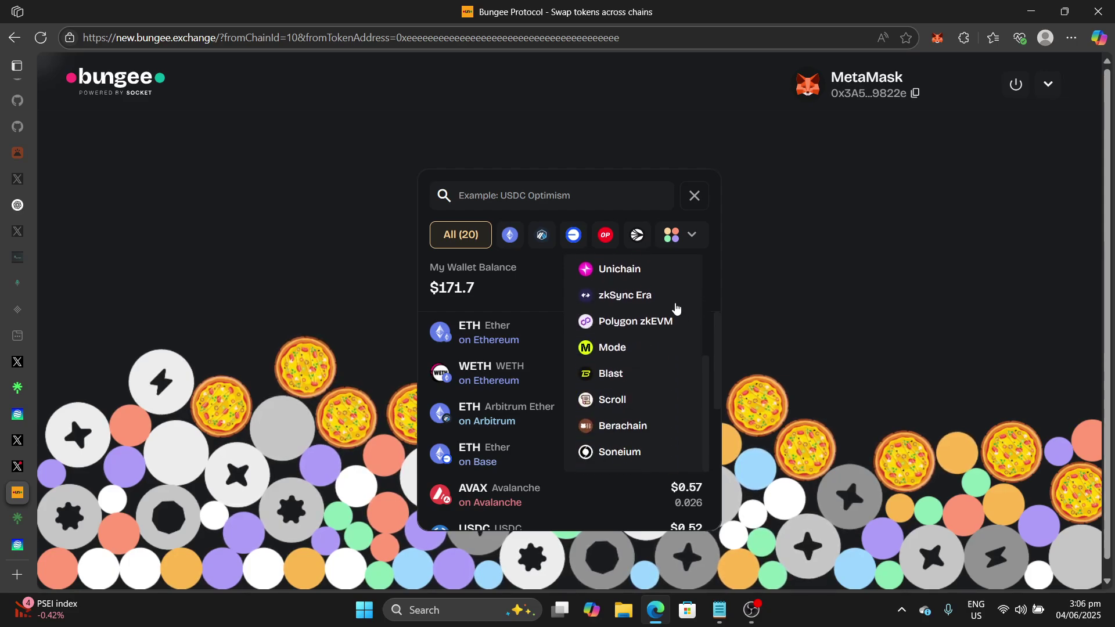
scroll(675, 310, "up", 3)
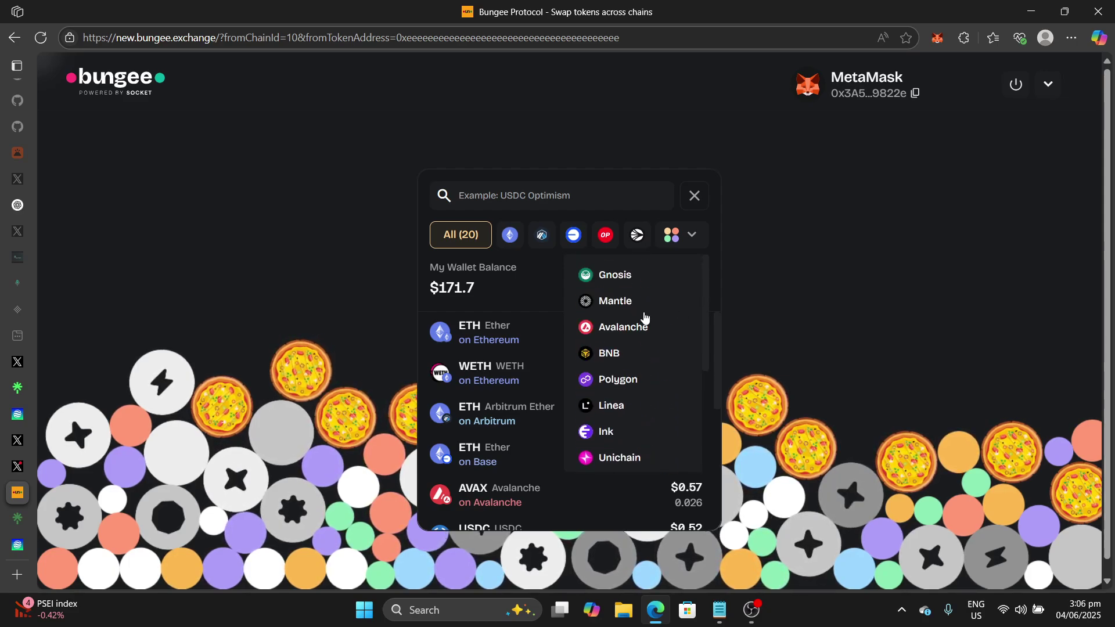
left_click(513, 286)
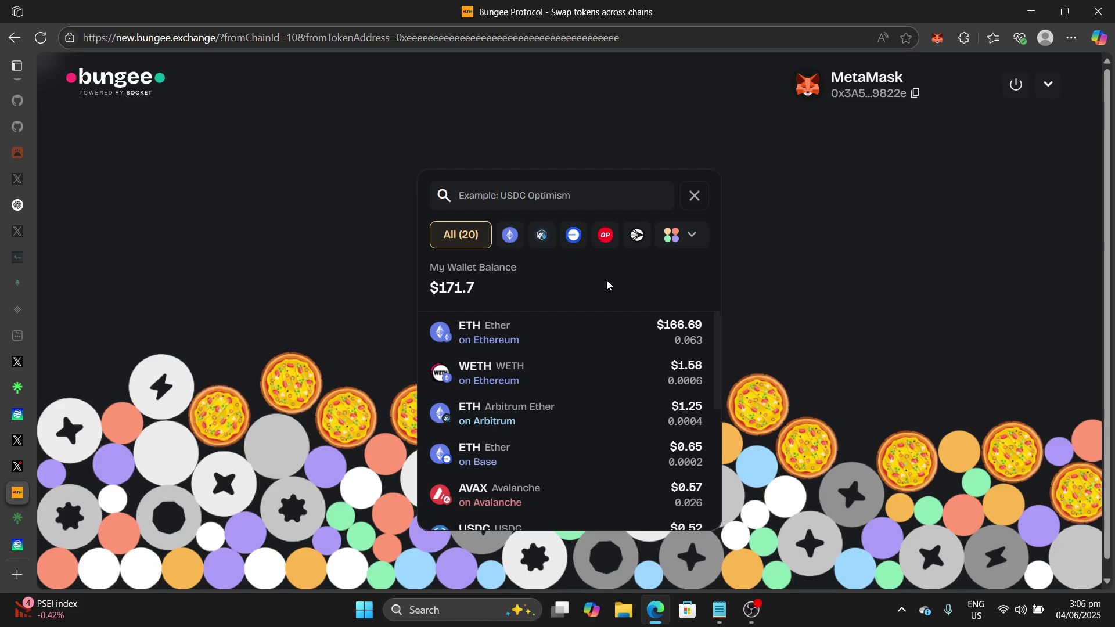
- Check the wallet's tokens on Arbitrum and Ethereum, and choose USDC on Base as the token to swap from
left_click(542, 242)
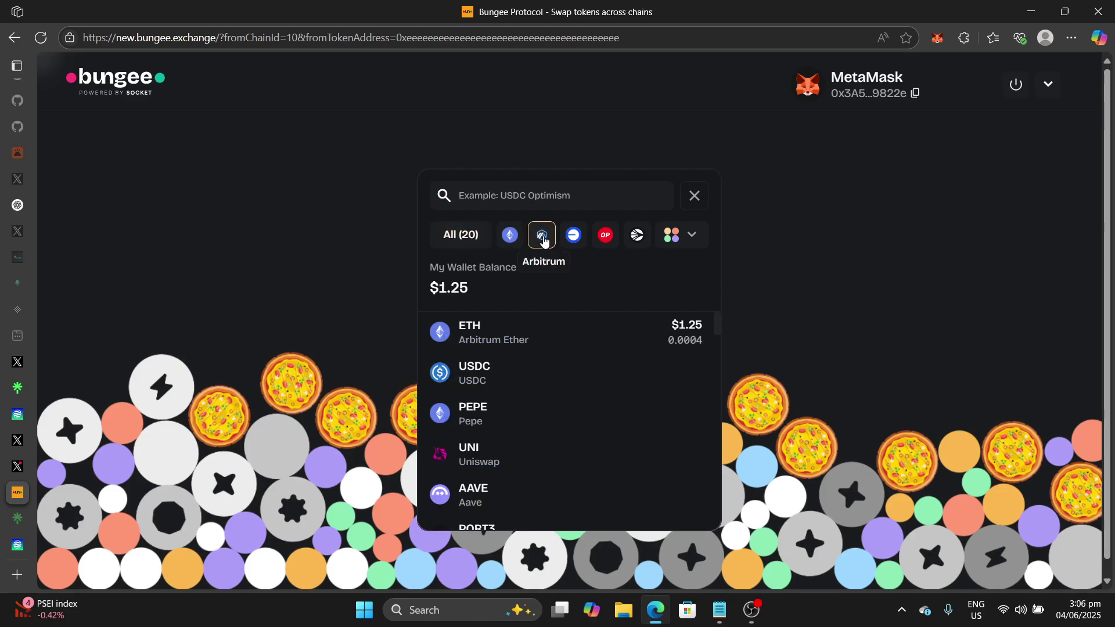
left_click(509, 239)
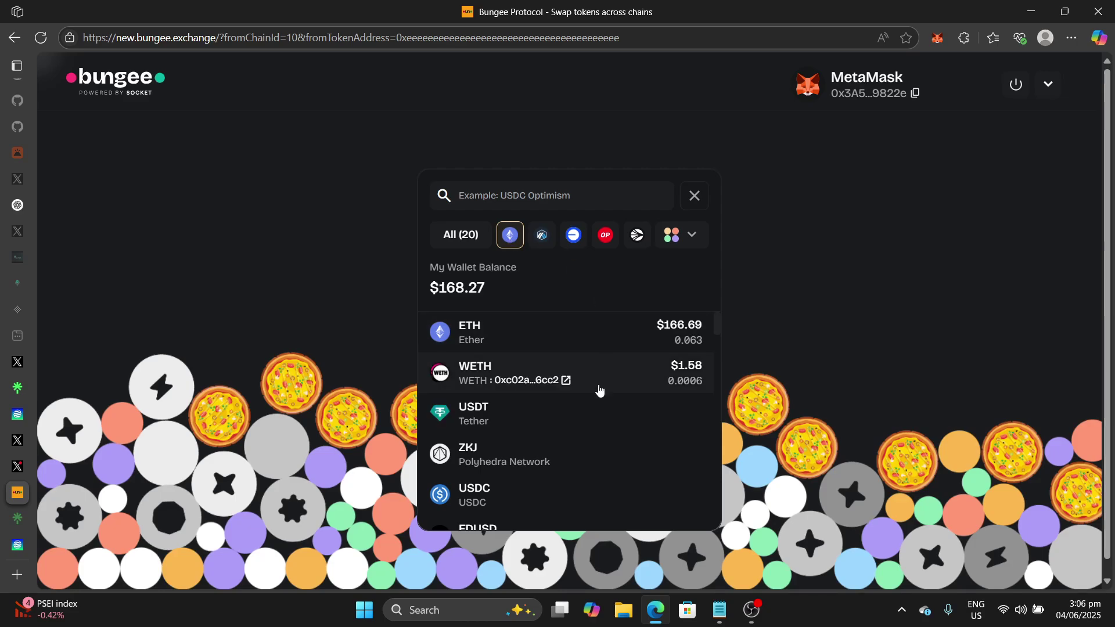
left_click(571, 247)
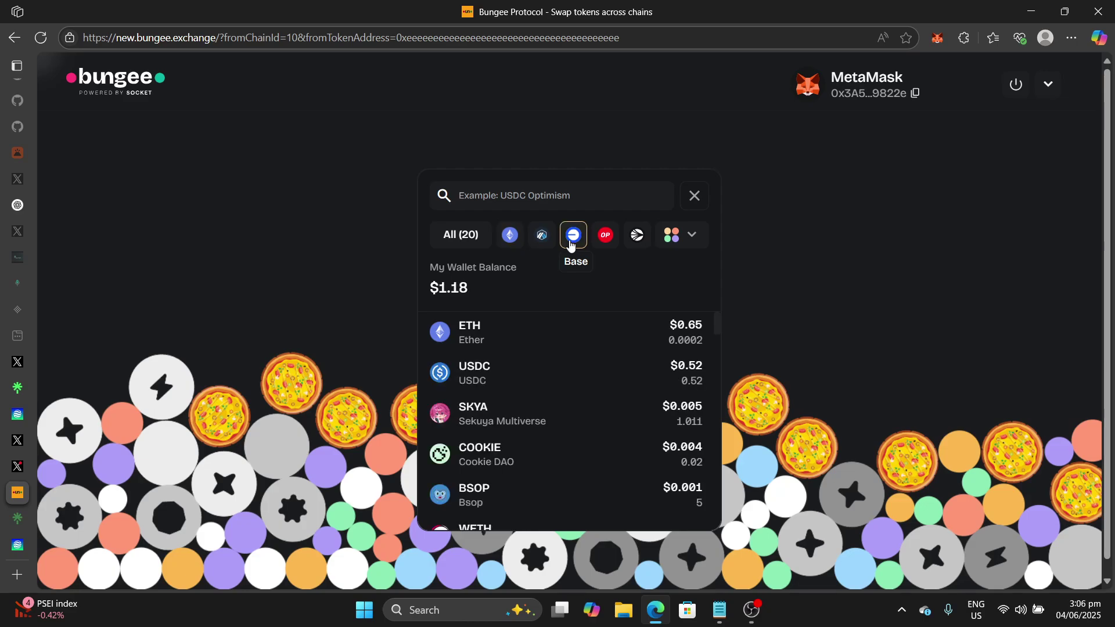
left_click(637, 384)
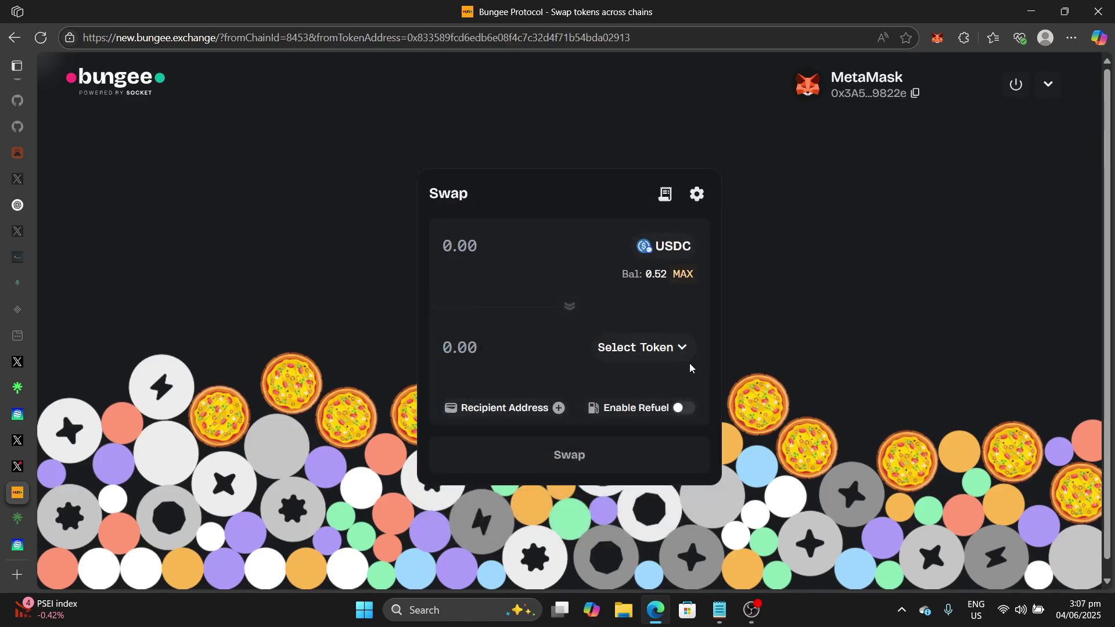
- Choose ETH on Optimism as the token to receive for 0.520456 USDC and compare the available swap routes
left_click(681, 351)
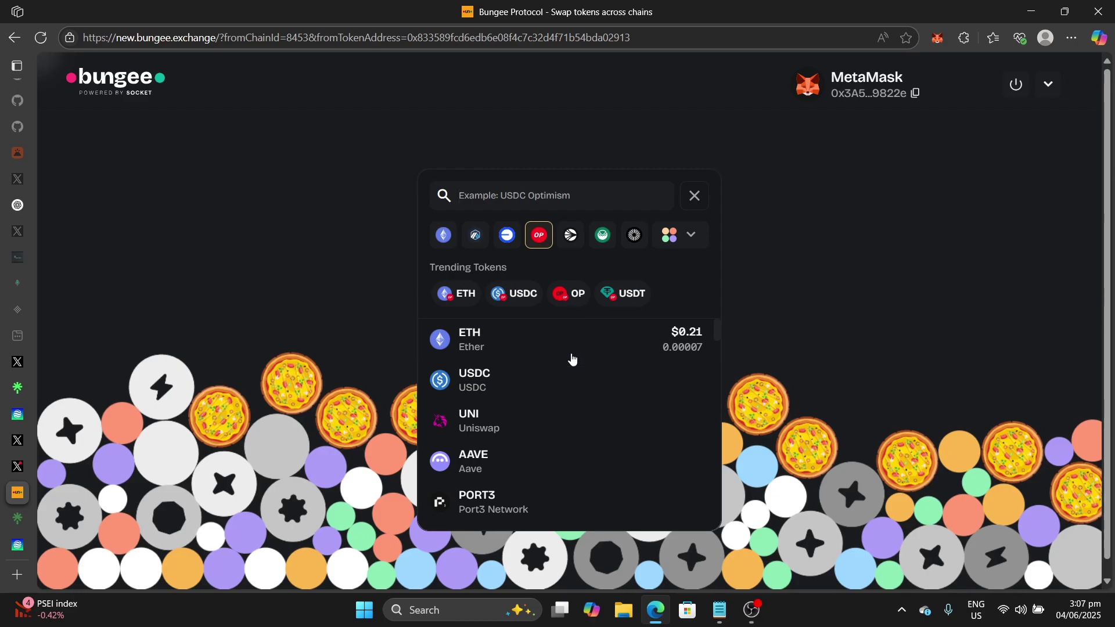
left_click(608, 348)
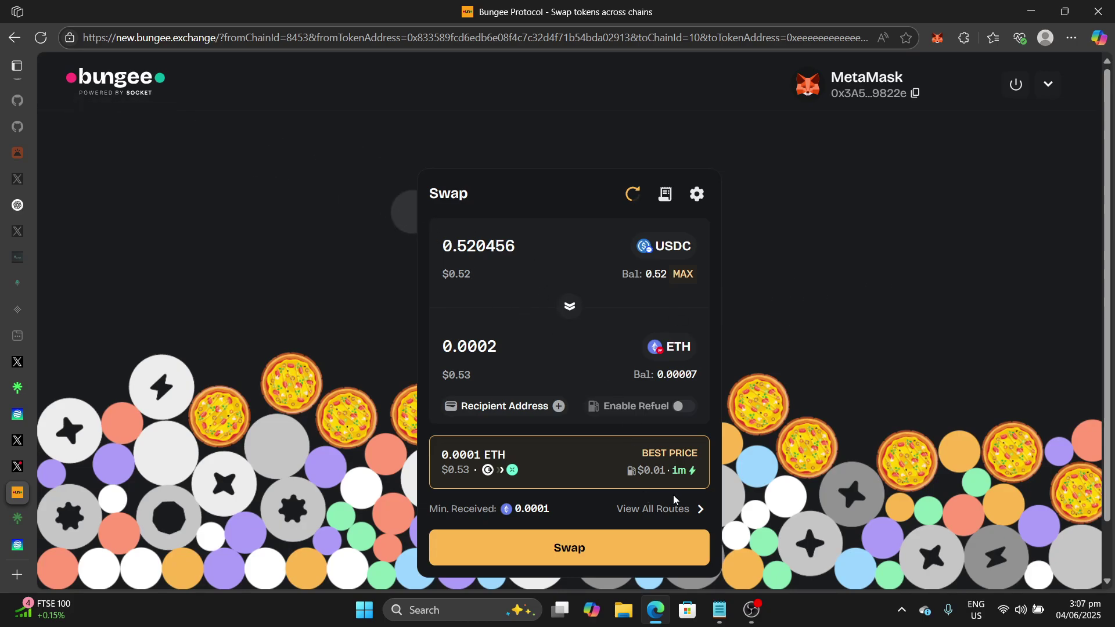
left_click(699, 511)
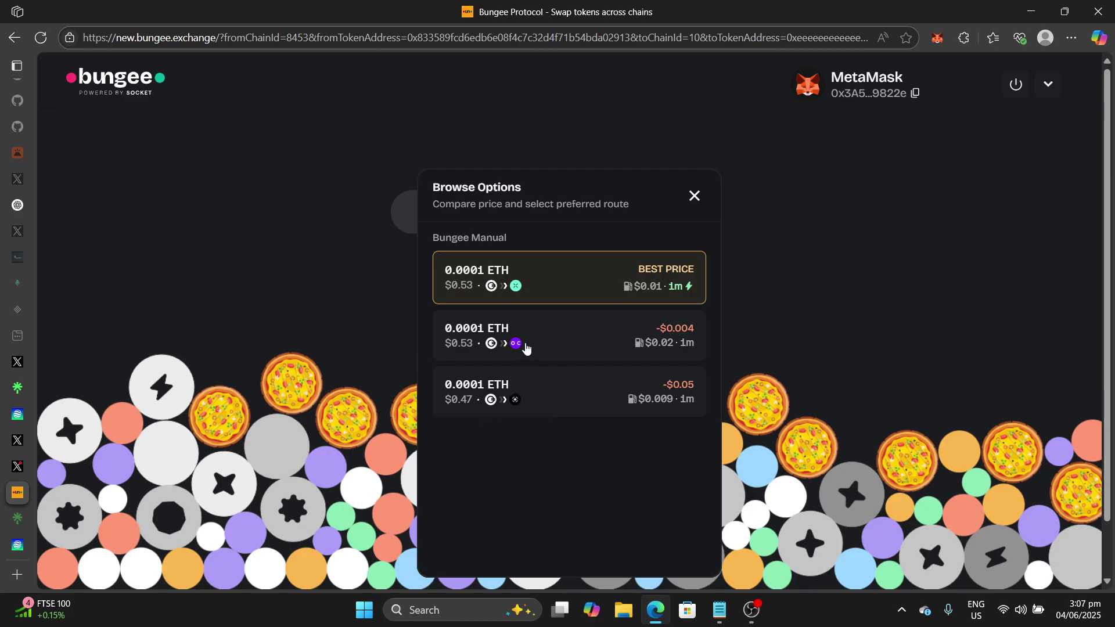
left_click(695, 197)
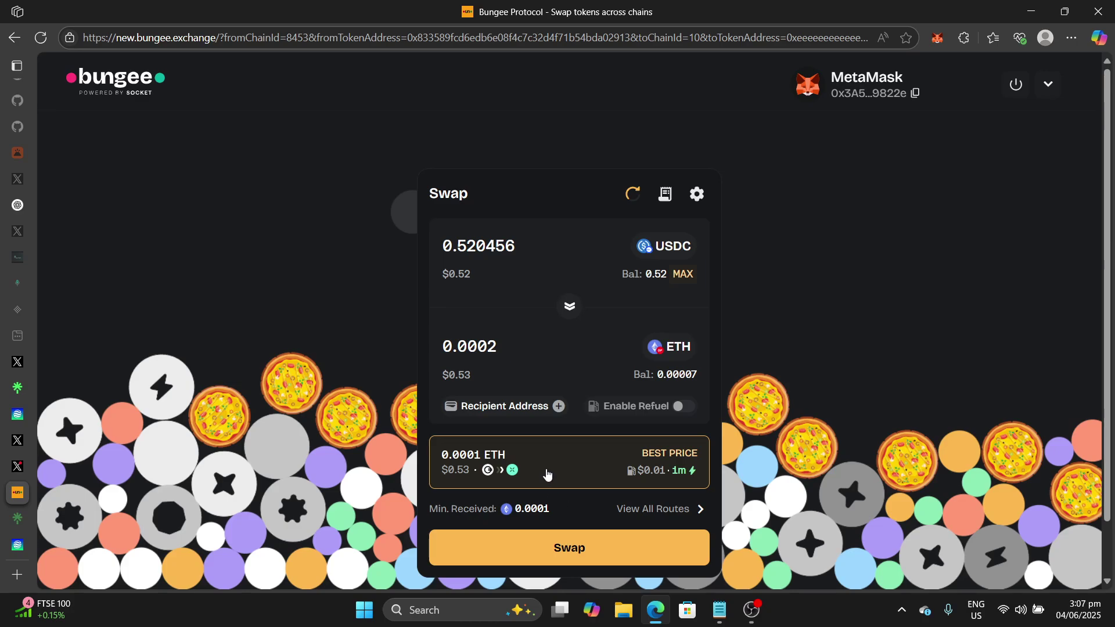
- Review the details of the USDC to ETH swap and accept the updated price quote
left_click(571, 551)
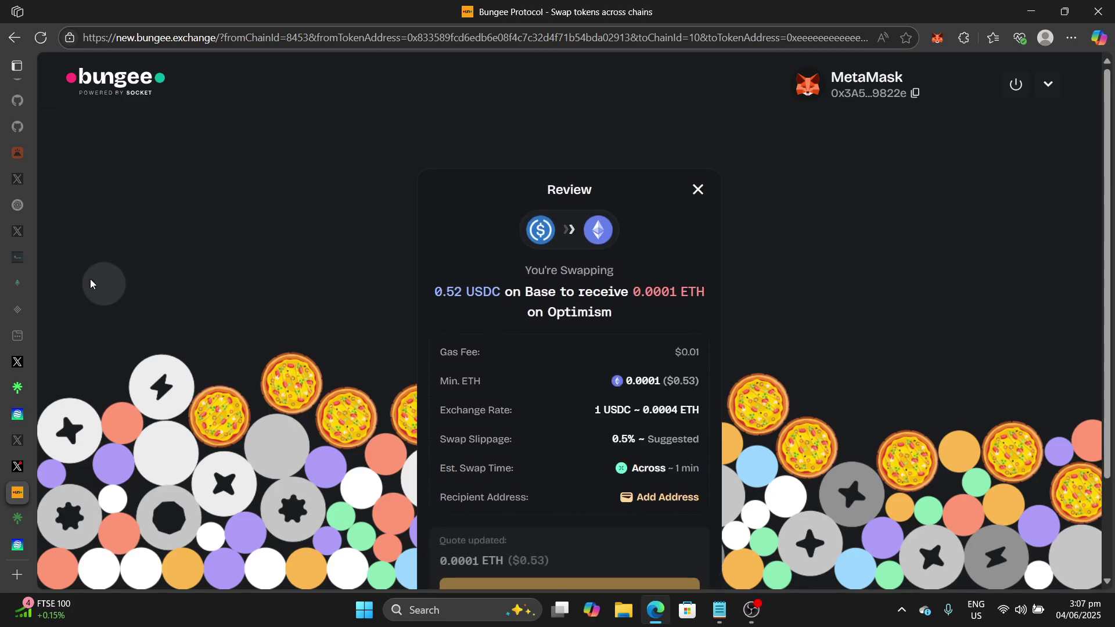
scroll(650, 346, "down", 2)
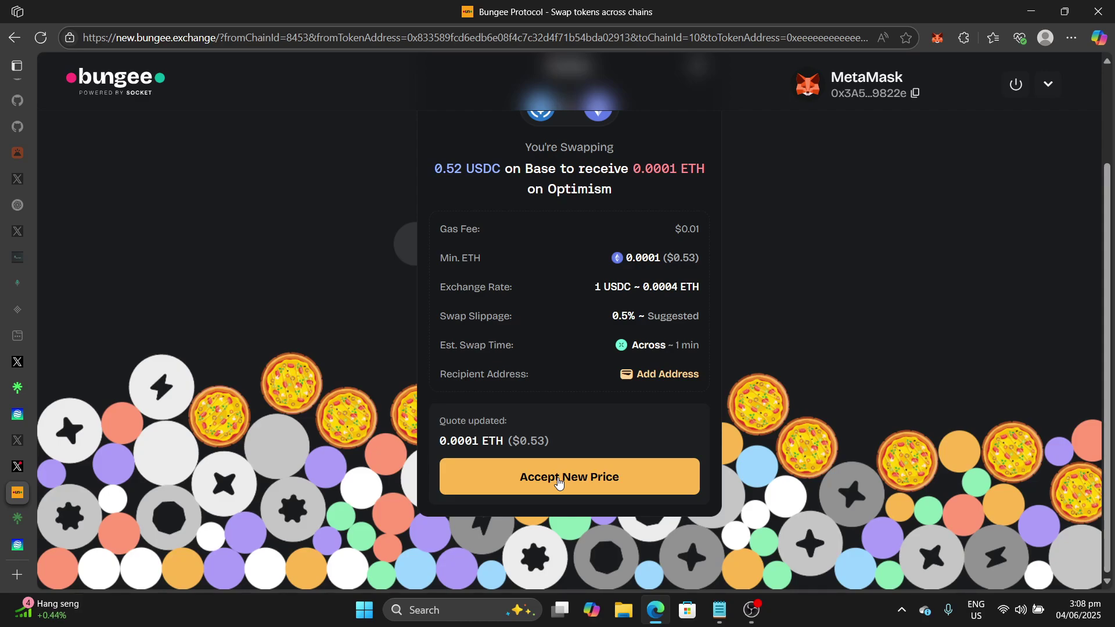
left_click(587, 487)
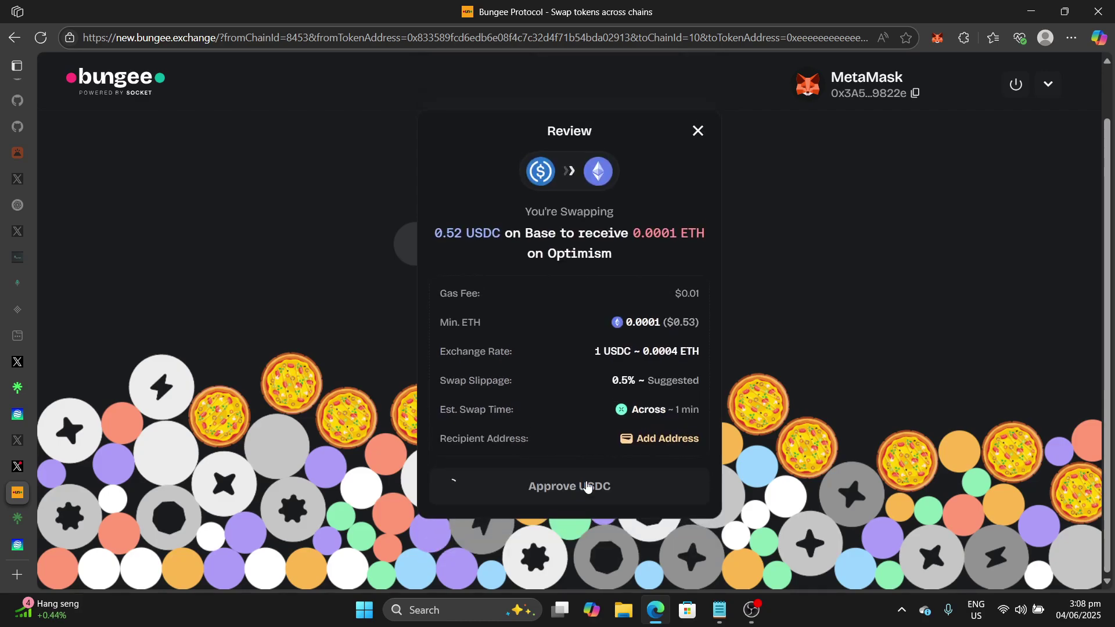
- Approve the 0.52 USDC spending cap on Base and confirm the approval in the MetaMask wallet
left_click(550, 487)
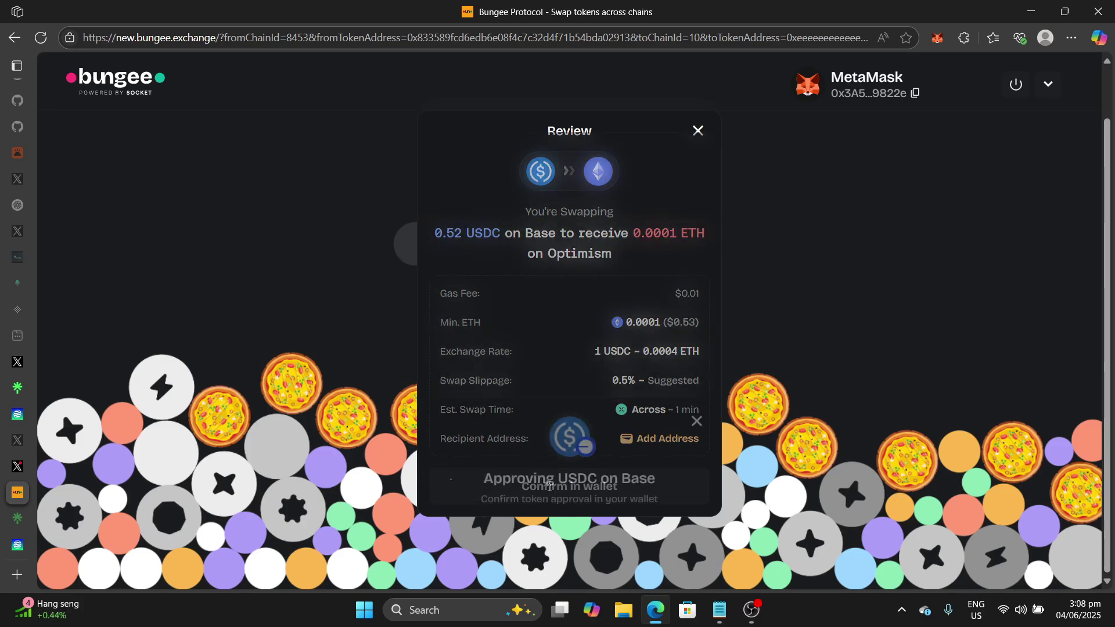
left_click(253, 546)
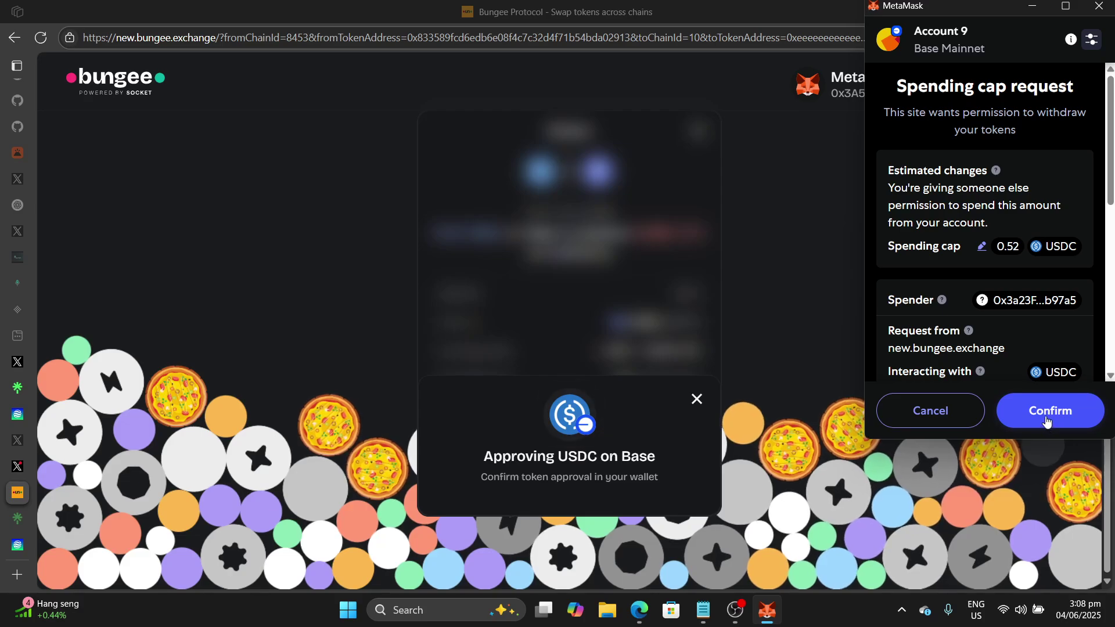
left_click(1049, 414)
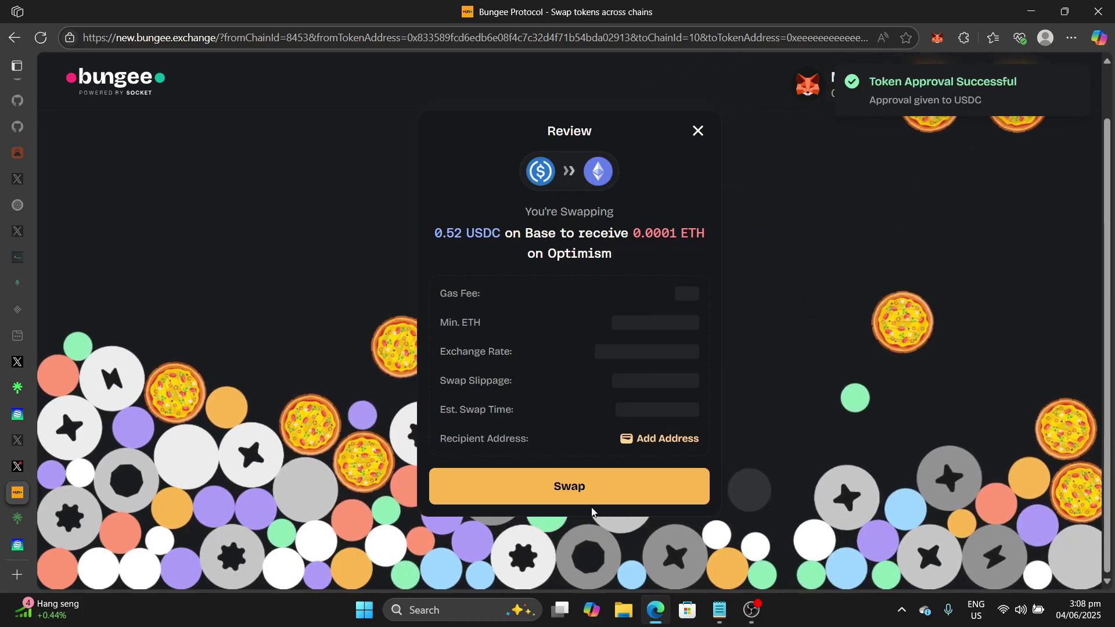
- Start the 0.52 USDC swap, reject the request in Pocket Universe, and restart it with the new price quote accepted
left_click(588, 495)
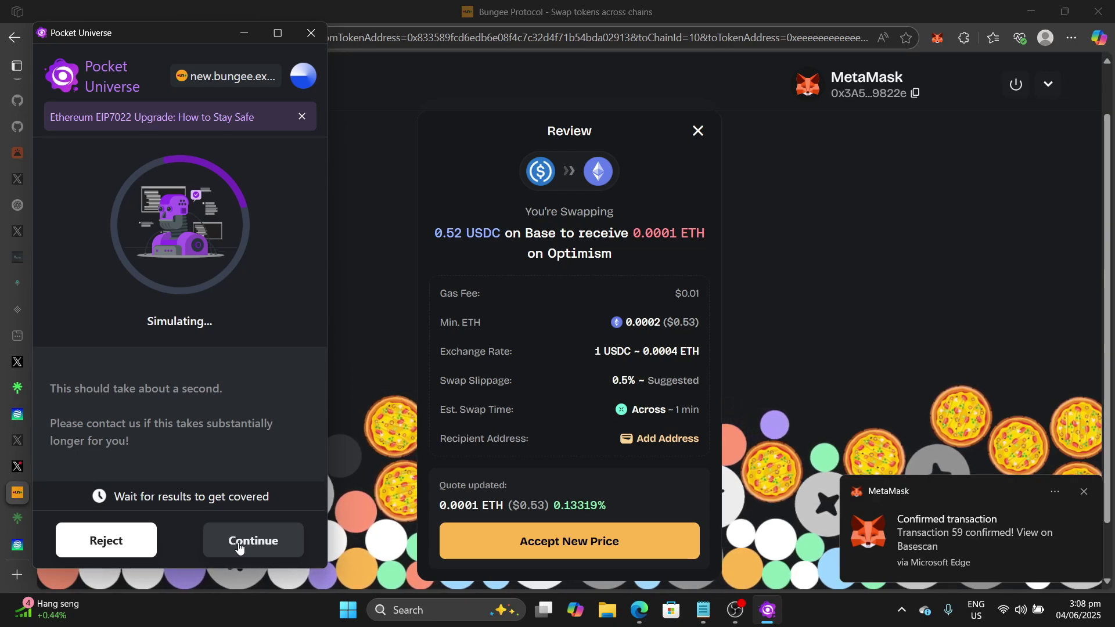
left_click(96, 540)
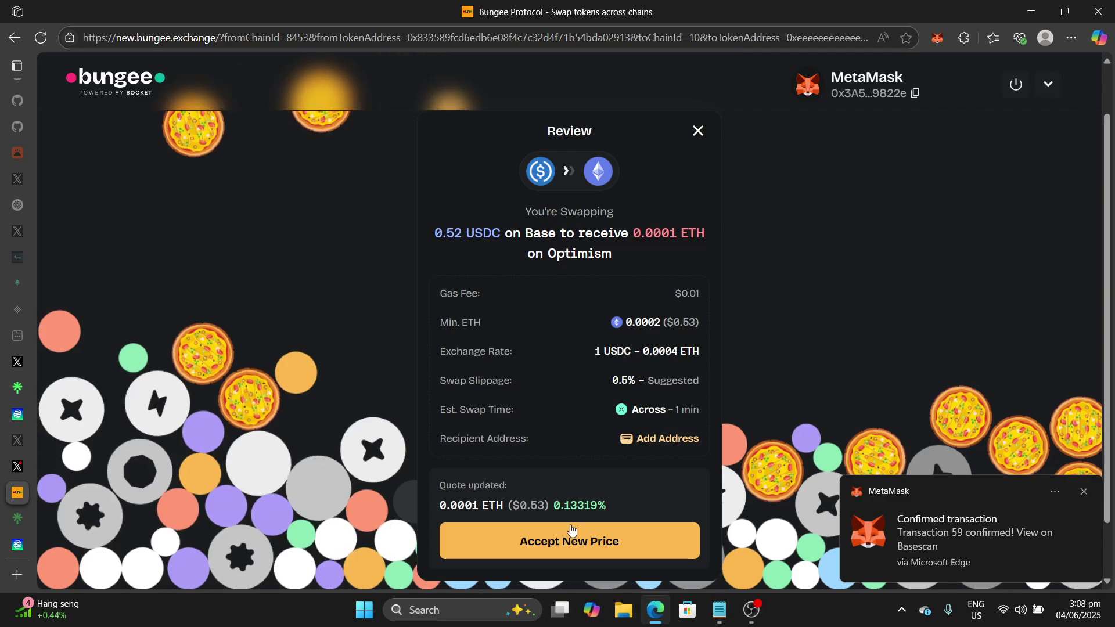
left_click(568, 534)
left_click(579, 498)
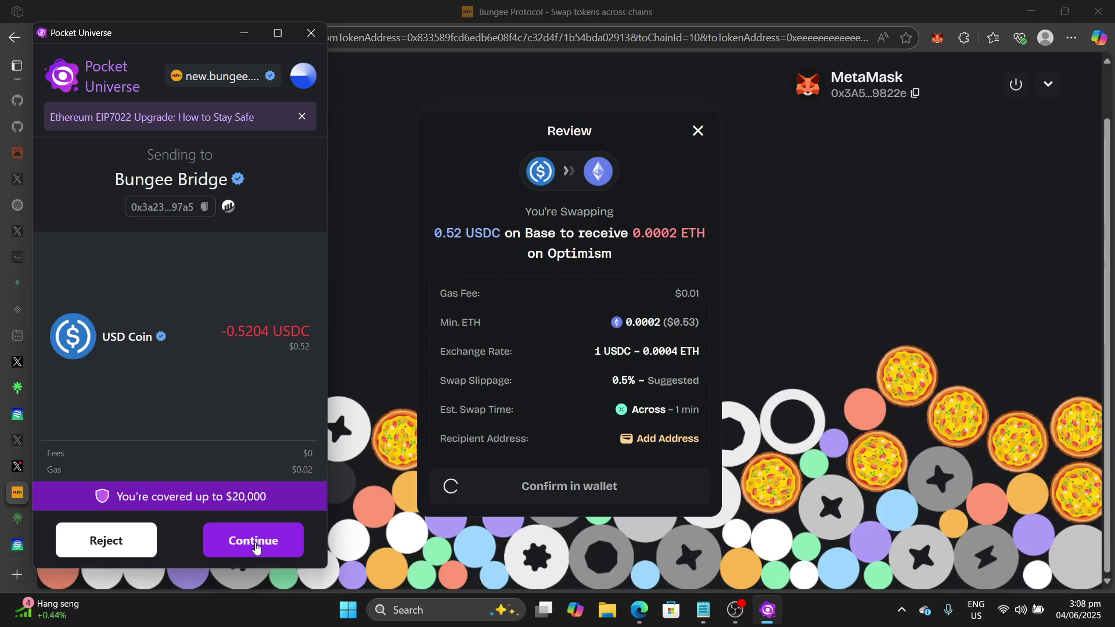
- Try to execute the 0.52 USDC swap by authorizing it in Pocket Universe and MetaMask, and dismiss the result
left_click(254, 542)
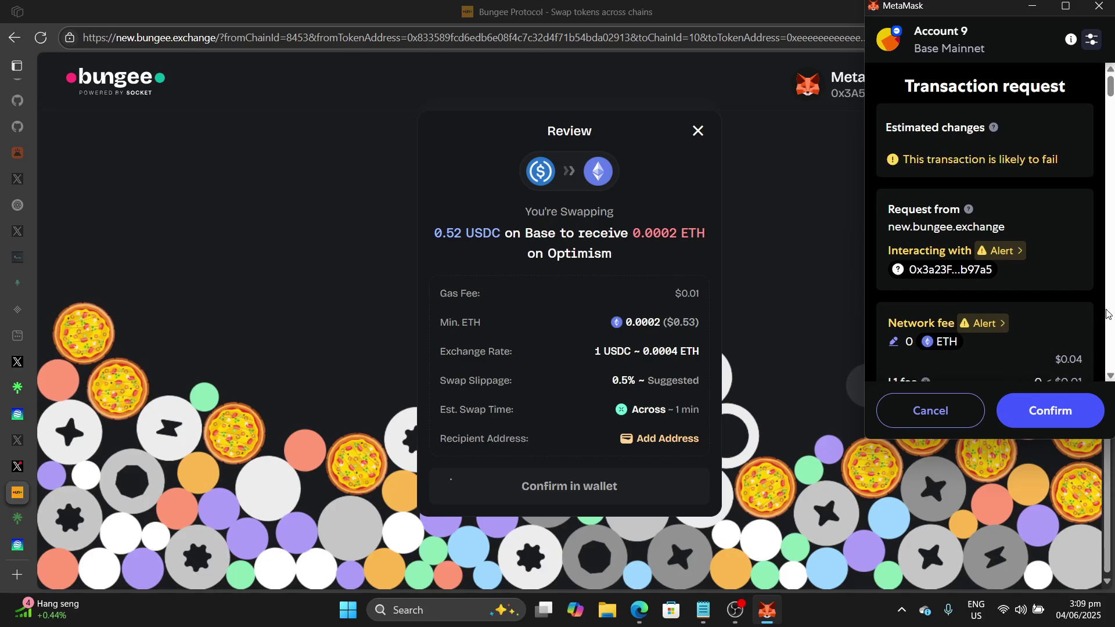
scroll(1099, 298, "down", 3)
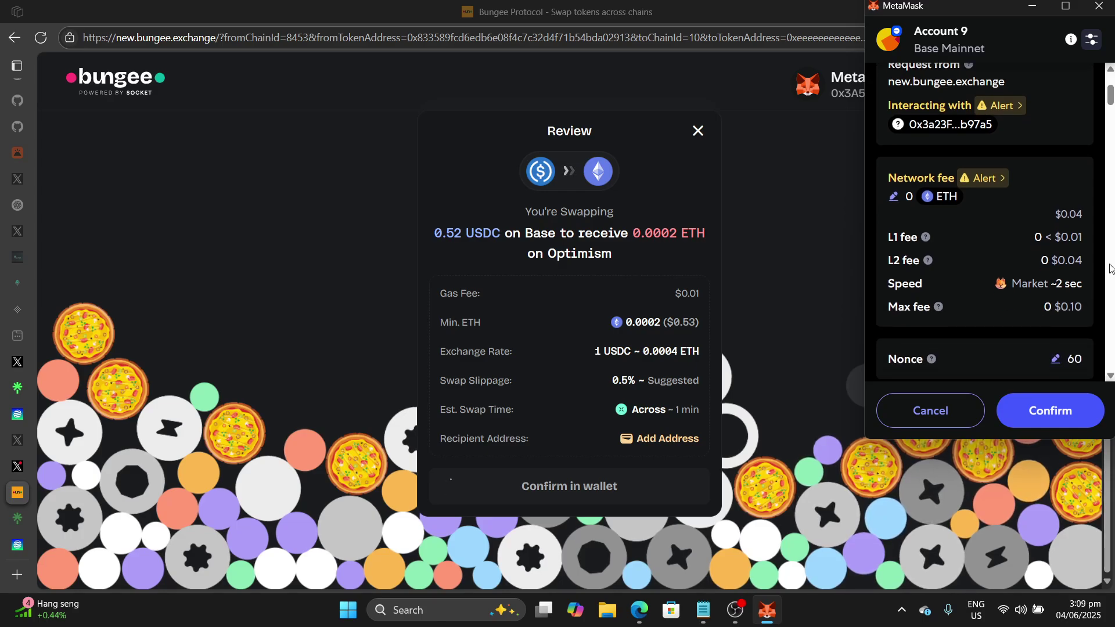
scroll(1104, 269, "down", 3)
left_click(1060, 427)
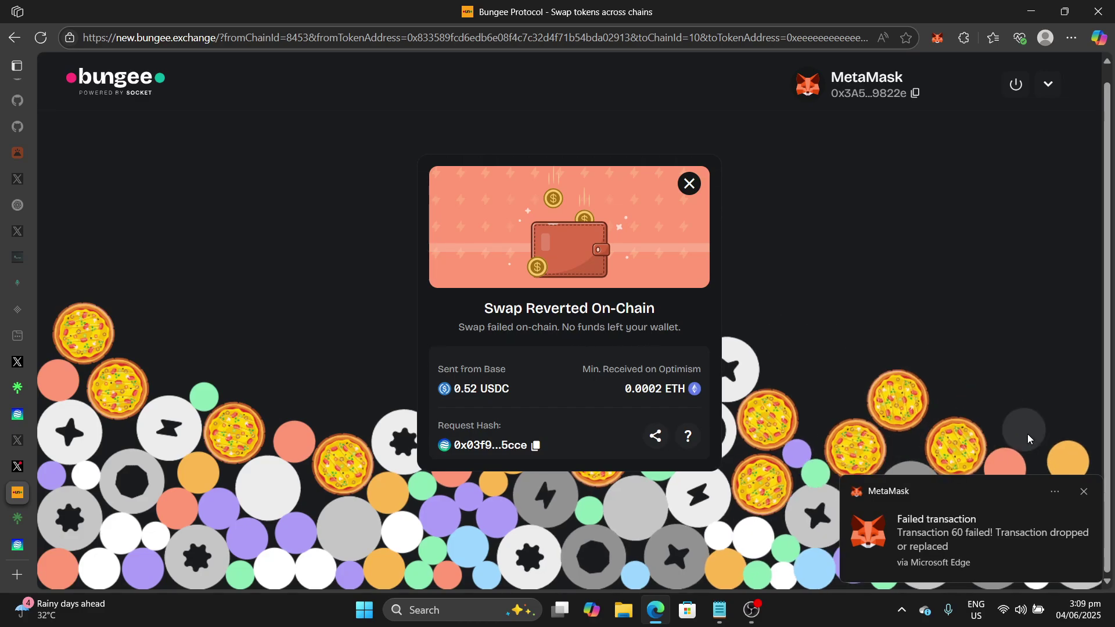
left_click(1084, 493)
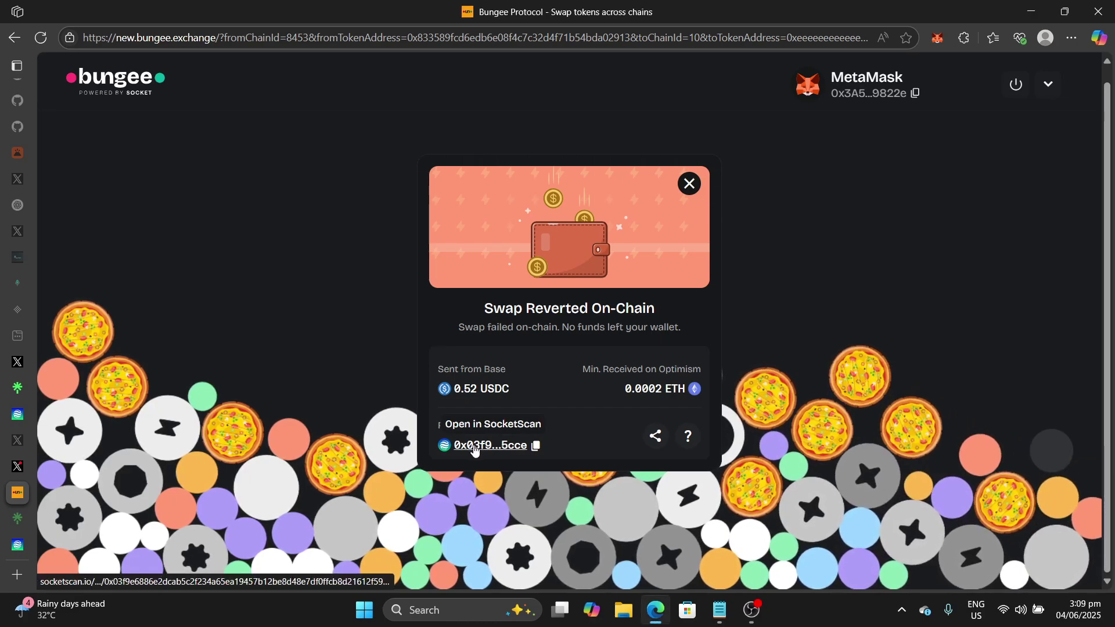
left_click(689, 183)
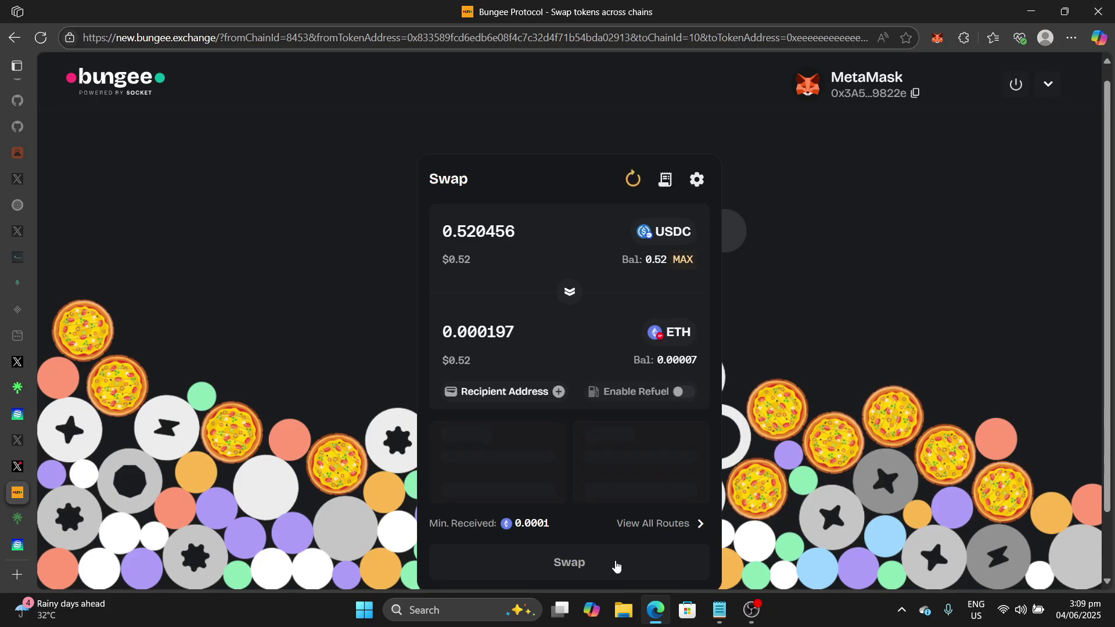
- Retry the swap of 0.520456 USDC on Base to ETH on Optimism, reject the wallet request, and close the review
left_click(561, 546)
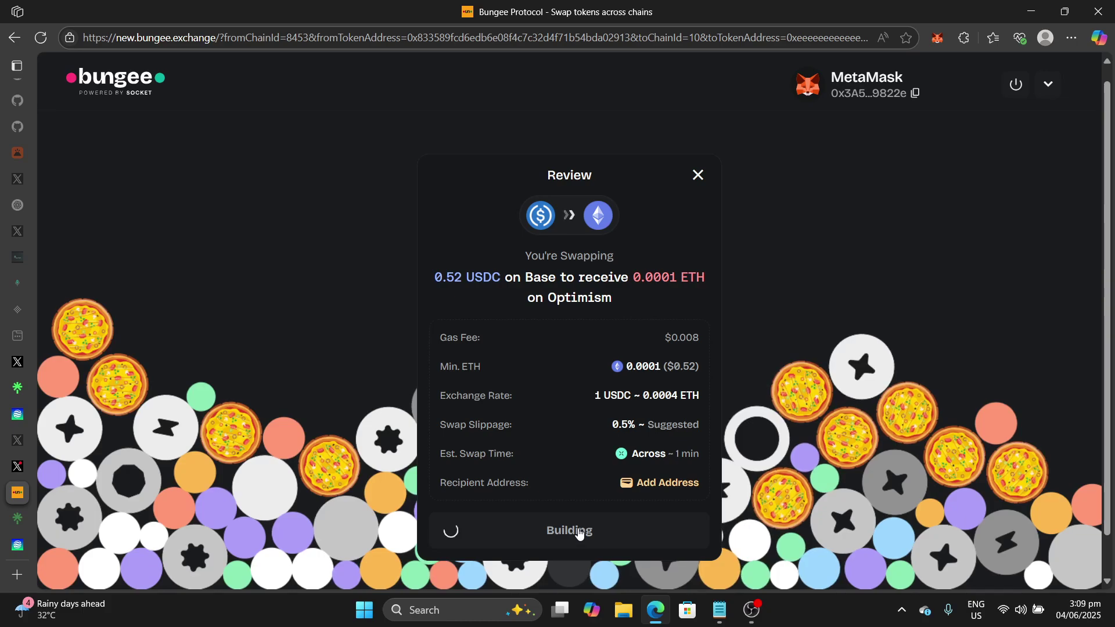
left_click(576, 539)
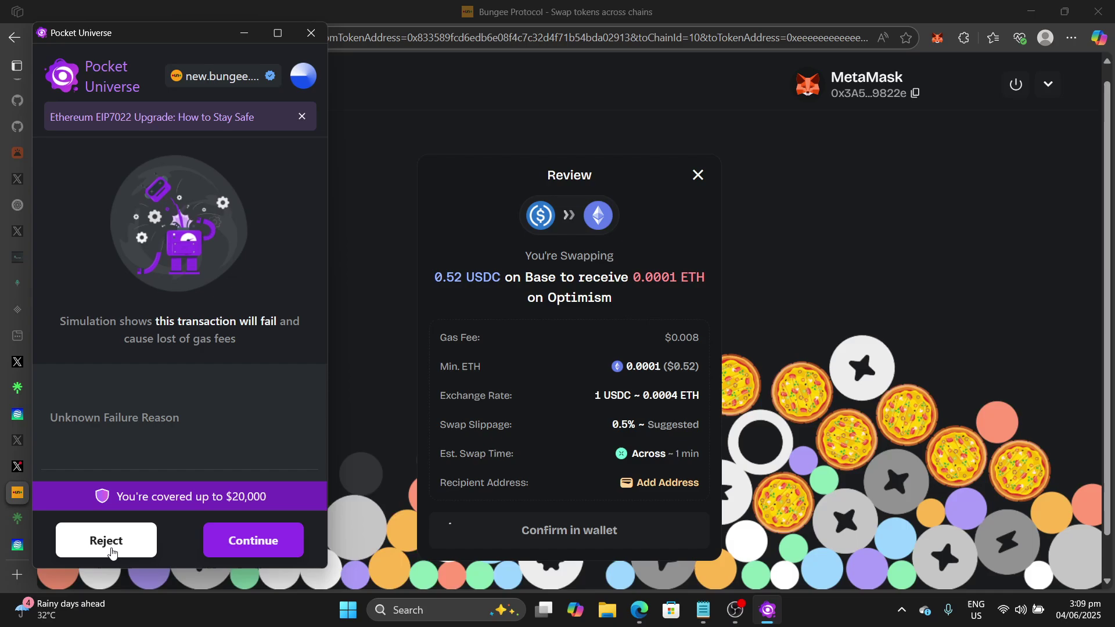
left_click(247, 542)
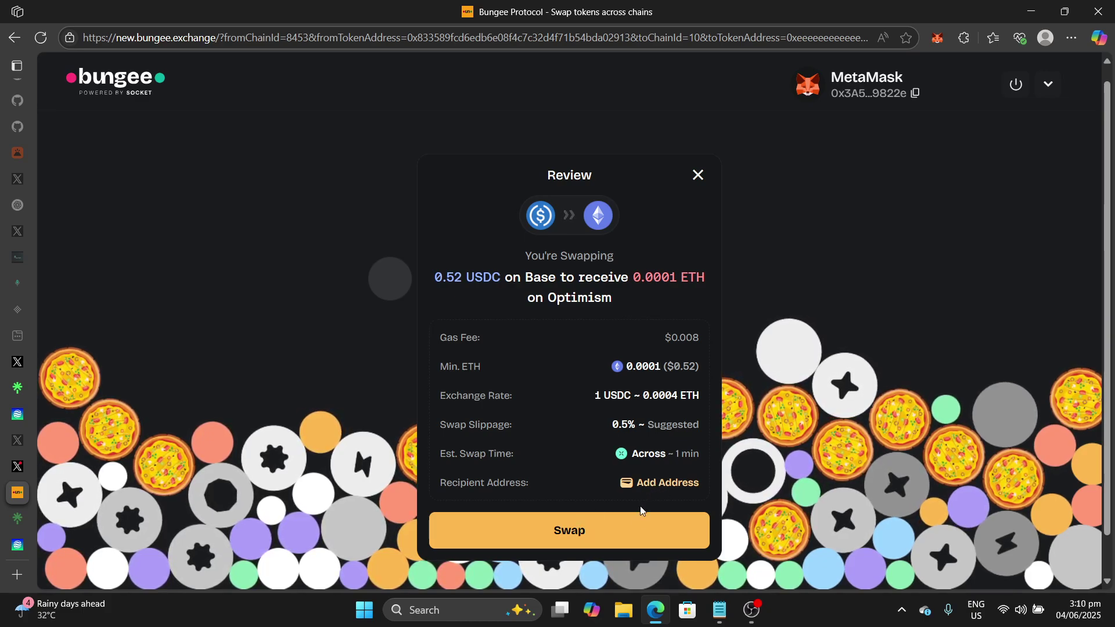
left_click(556, 529)
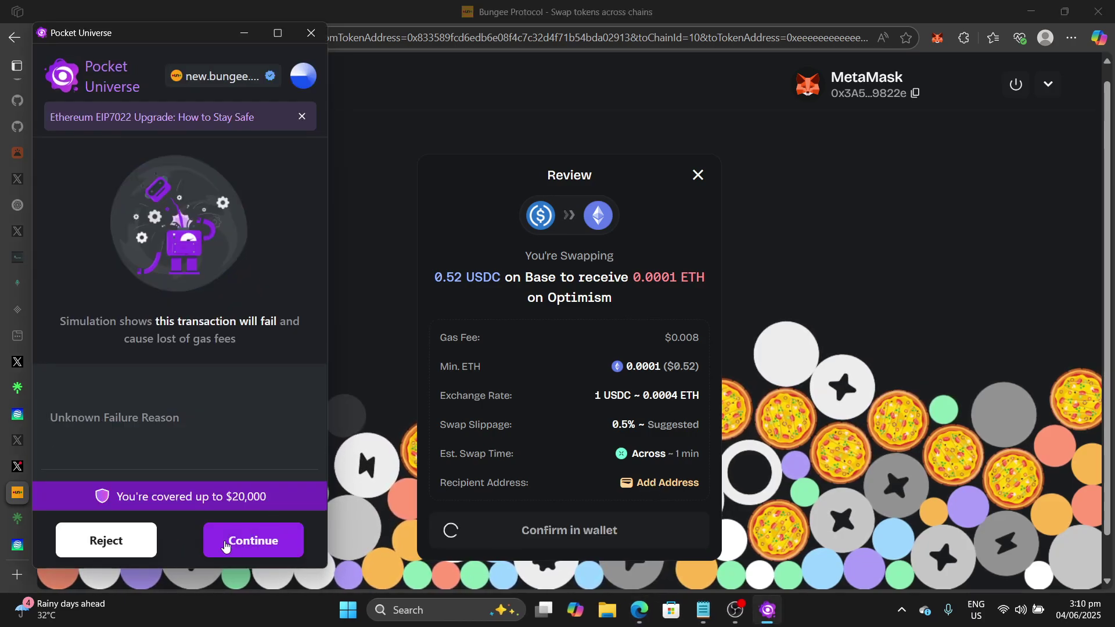
left_click(111, 545)
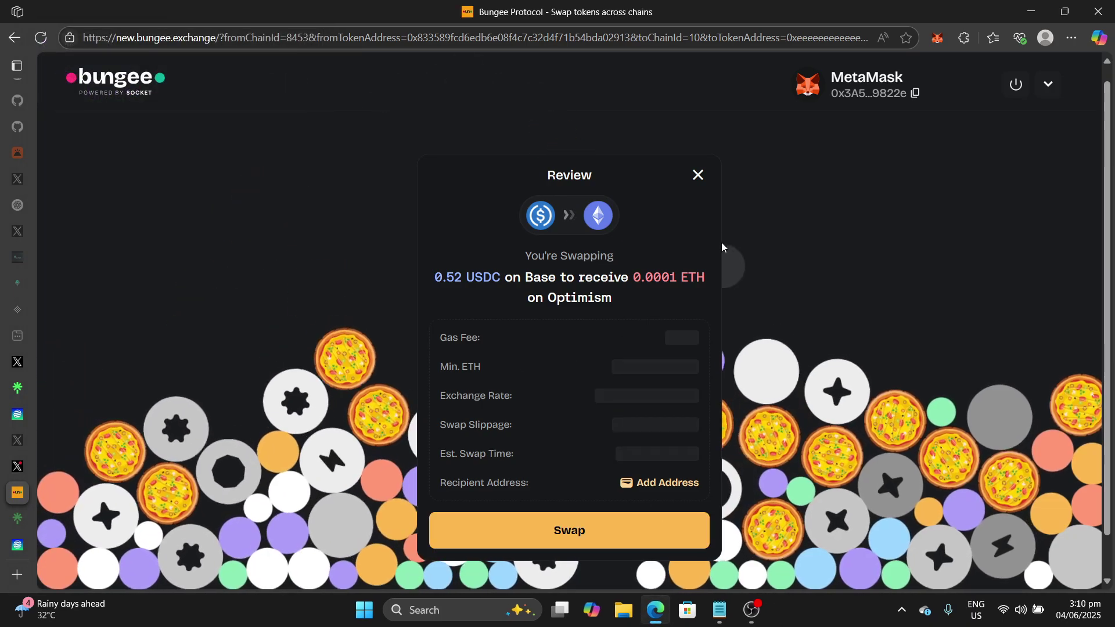
left_click(698, 175)
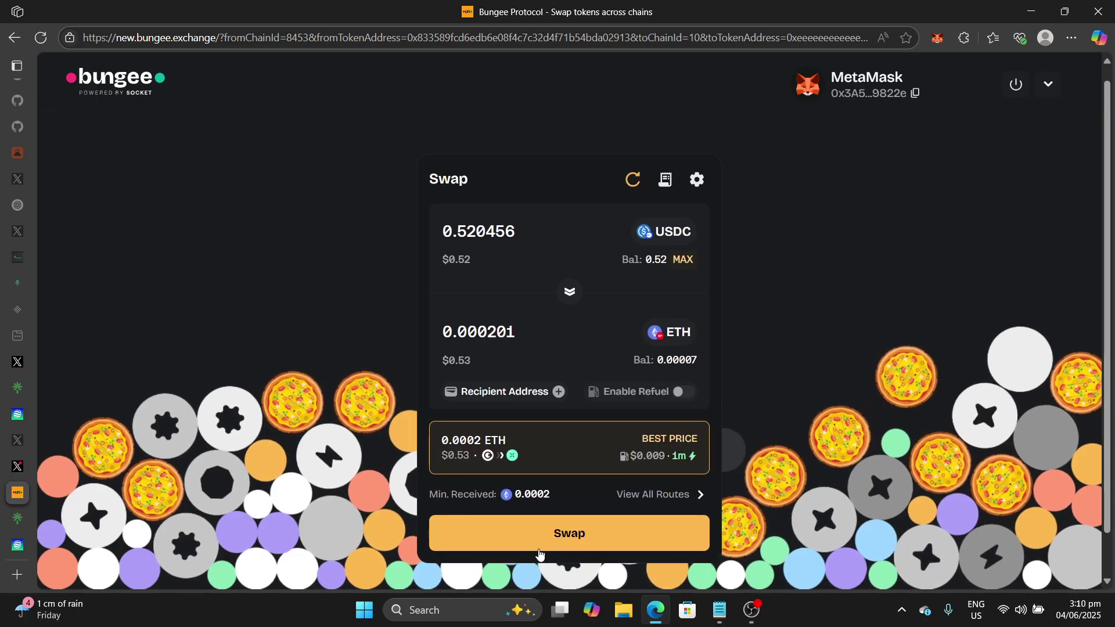
- Try the swap once more with the 0.0002 ETH quote and close the swap review
left_click(549, 535)
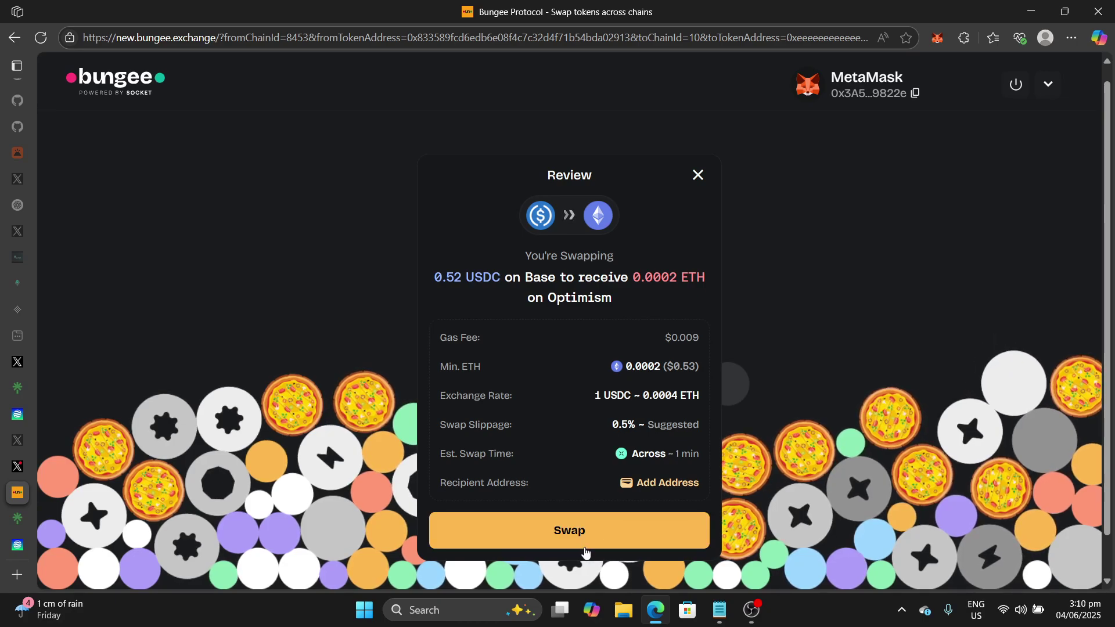
left_click(579, 540)
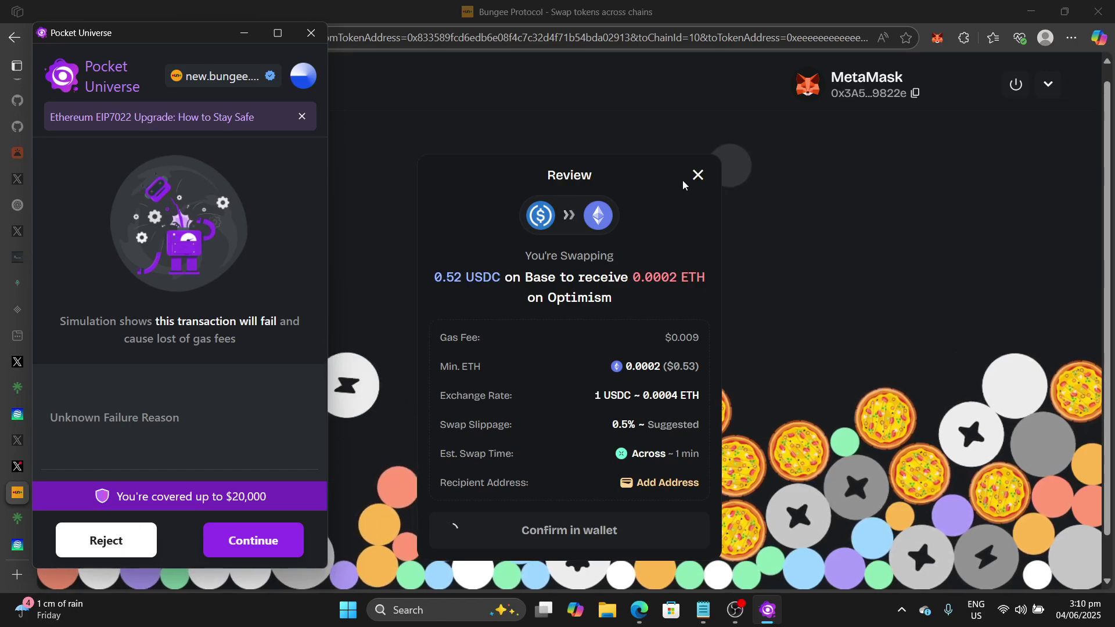
left_click(698, 174)
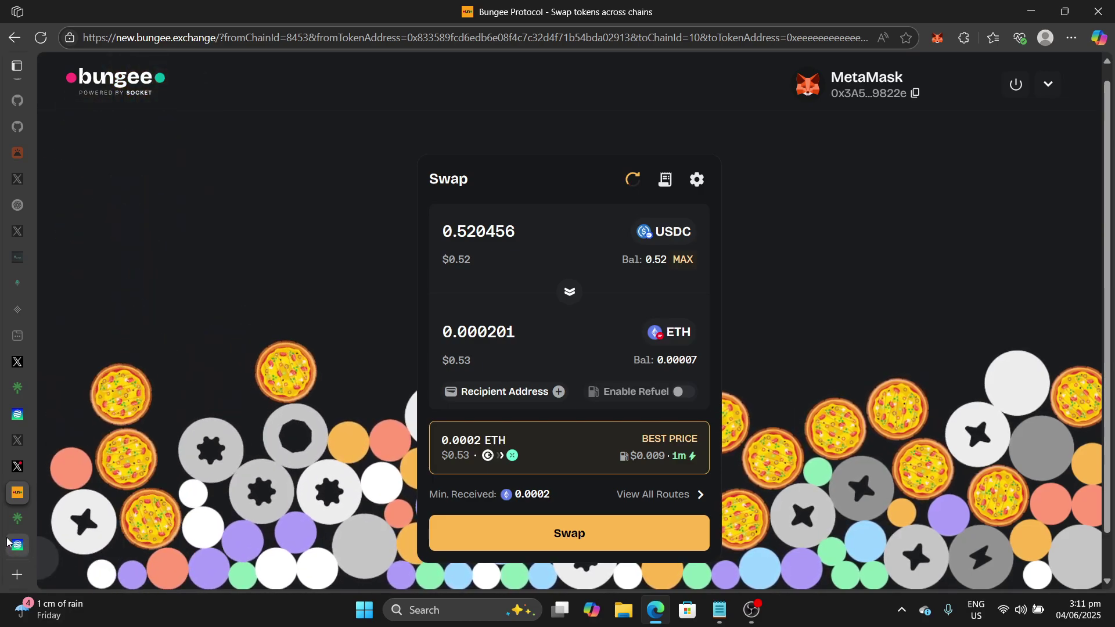
- Switch to the Enclave Money profile on X and open its enclave.money website
mouse_move(37, 535)
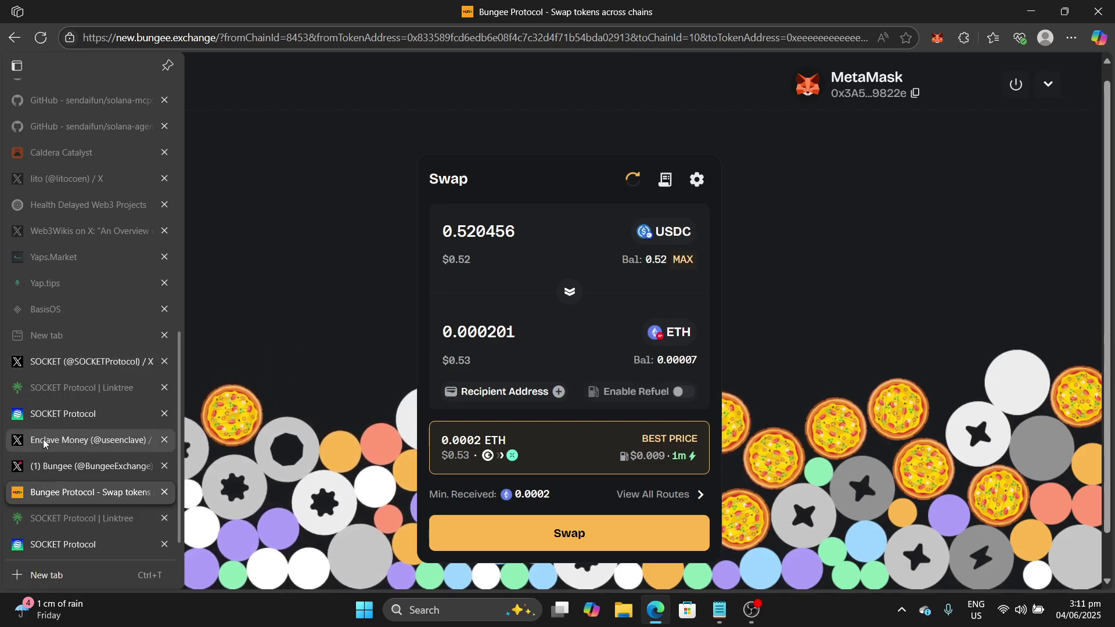
left_click(70, 438)
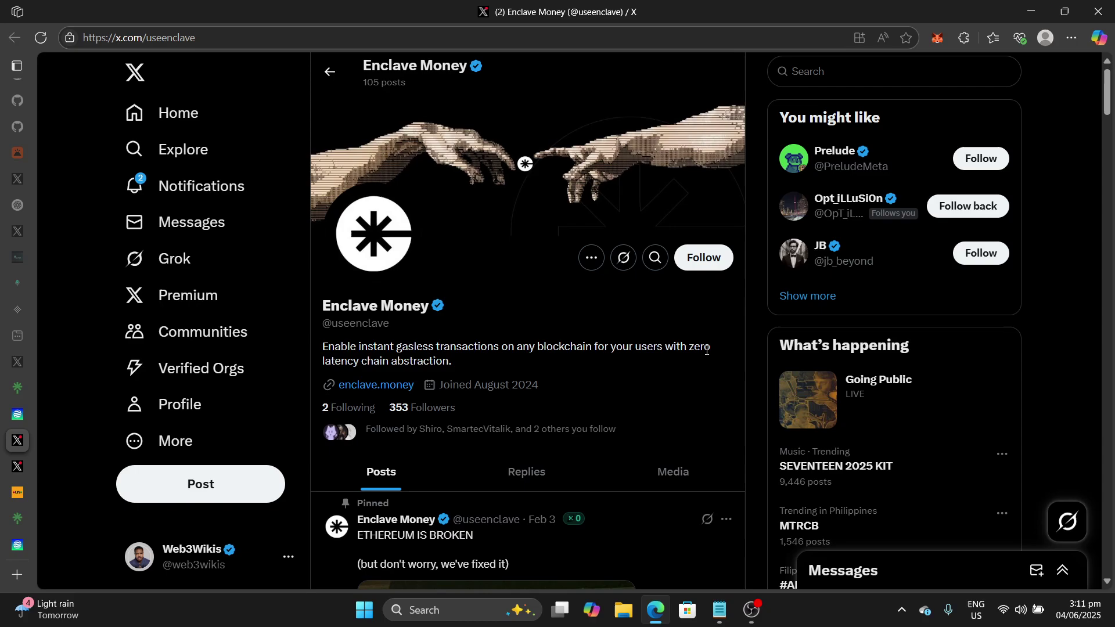
left_click(381, 387)
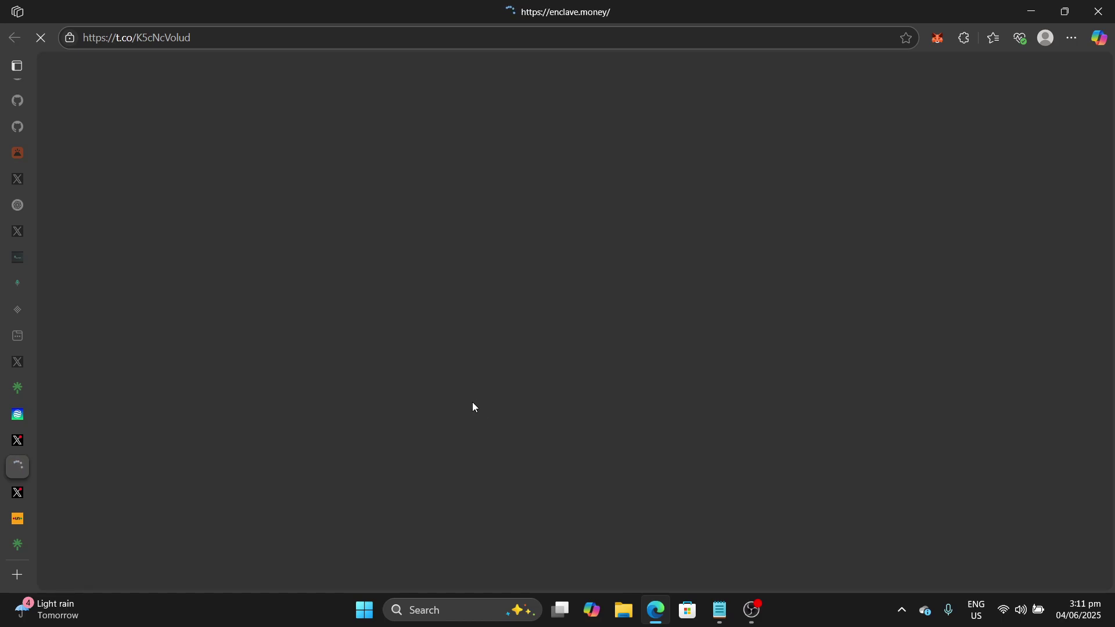
- Open Enclave's Virtual Liquidity Layer page in a new tab and return to the Enclave home page
mouse_move(20, 501)
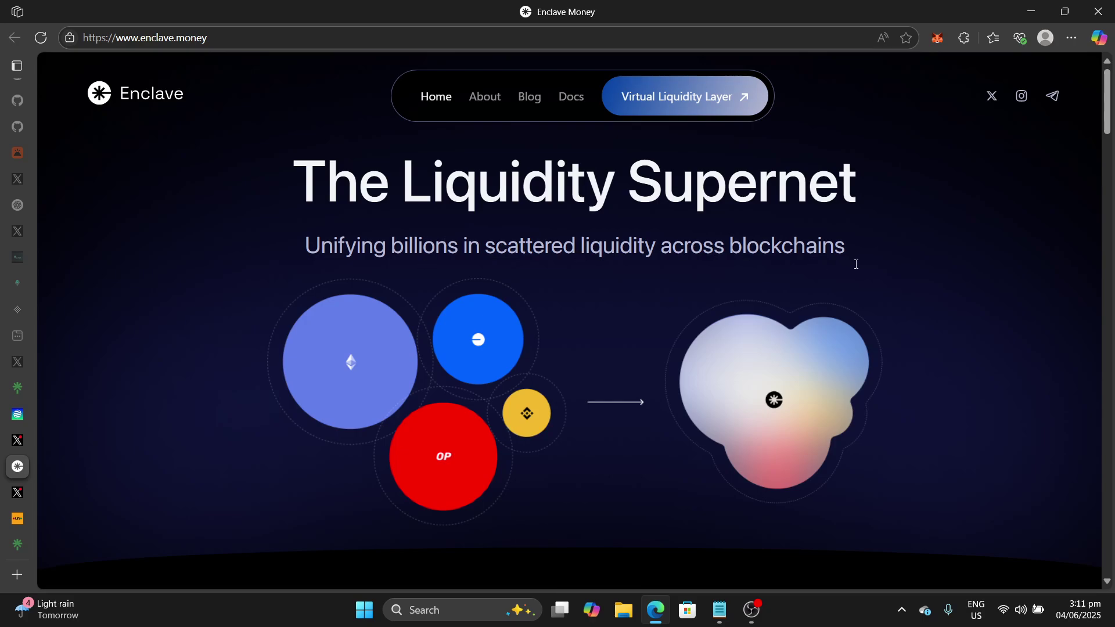
left_click(691, 102)
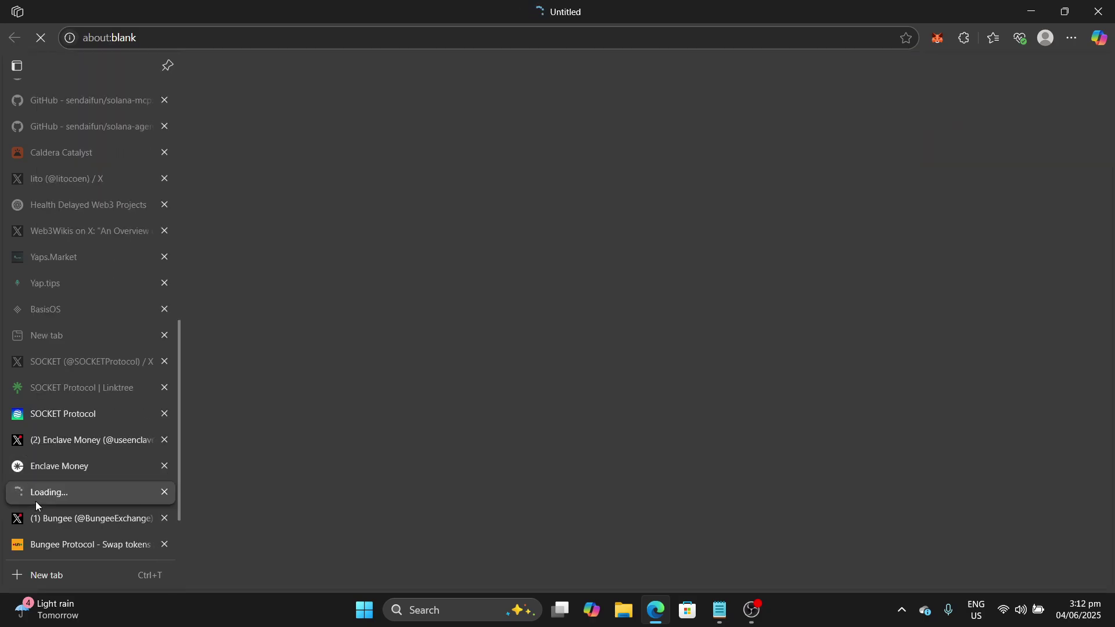
left_click(51, 467)
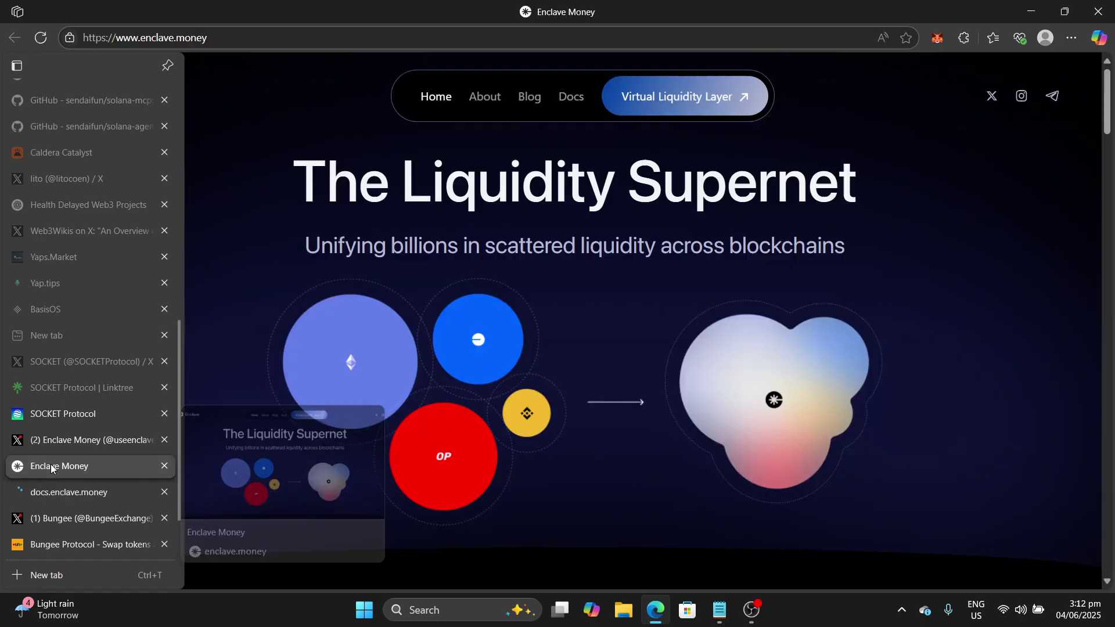
- Read through the Enclave home page sections on the liquidity supernet, wallets, apps, exchanges and AI agents
scroll(674, 331, "down", 6)
scroll(673, 335, "down", 5)
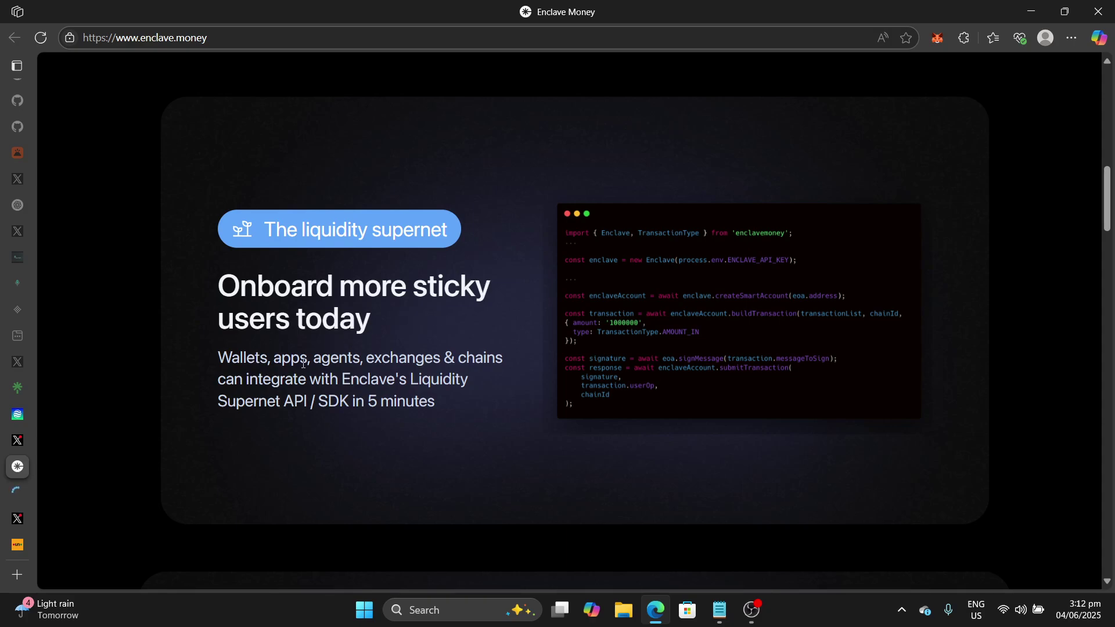
scroll(457, 352, "down", 3)
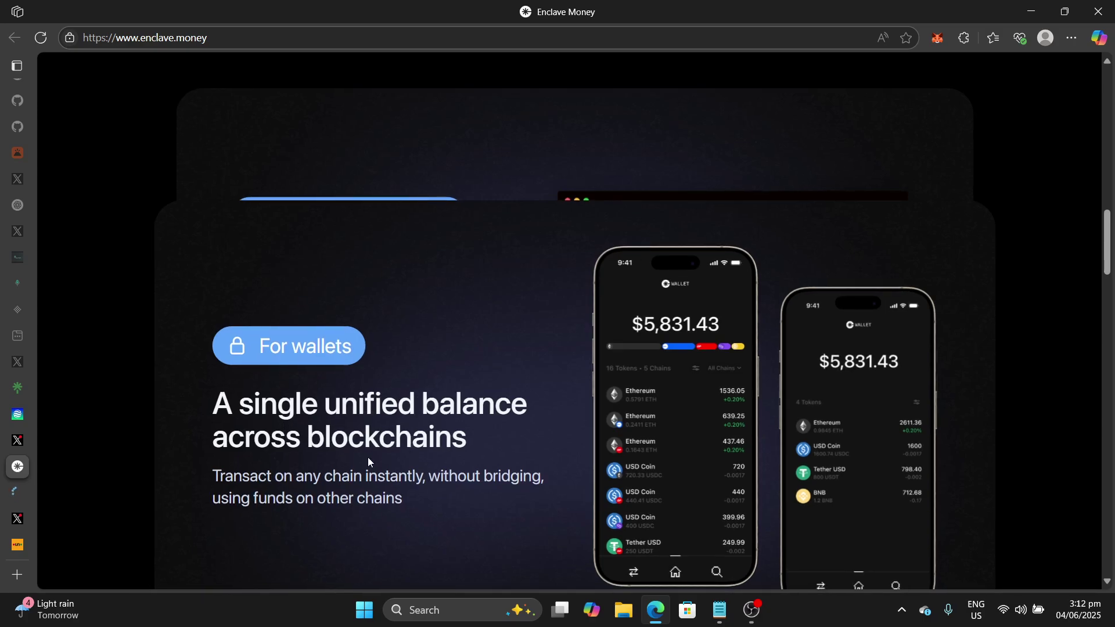
scroll(463, 425, "down", 5)
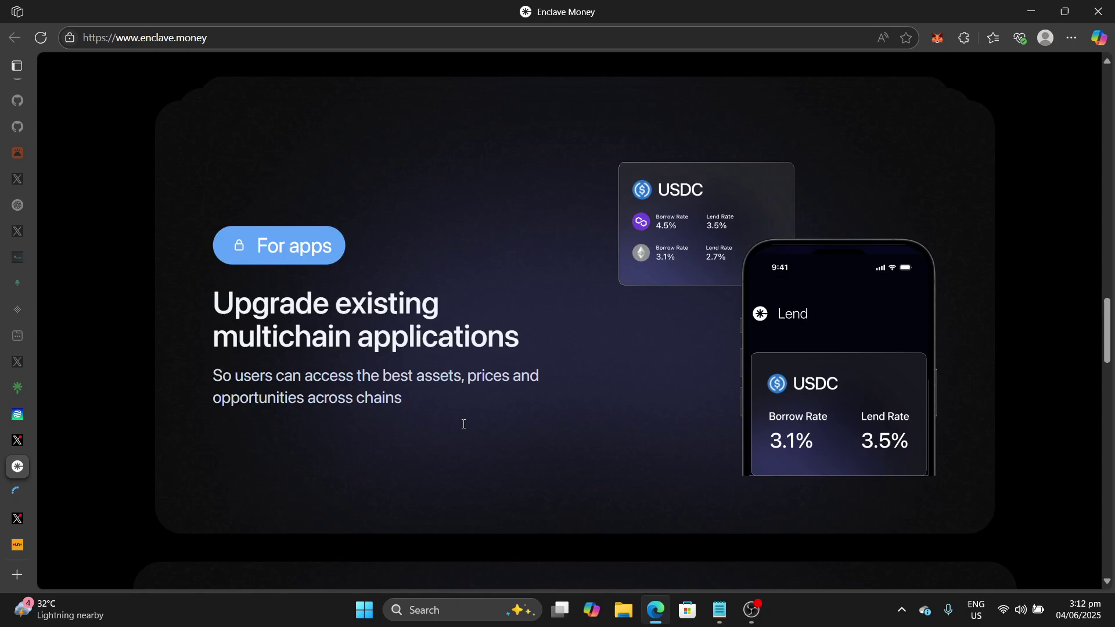
scroll(463, 428, "down", 5)
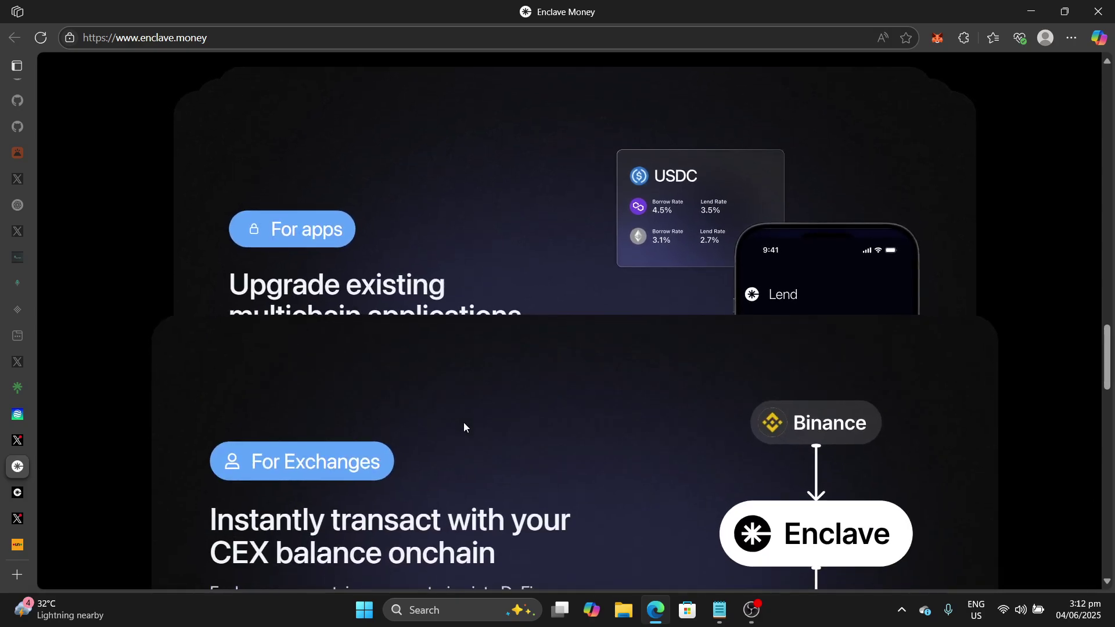
scroll(464, 427, "down", 5)
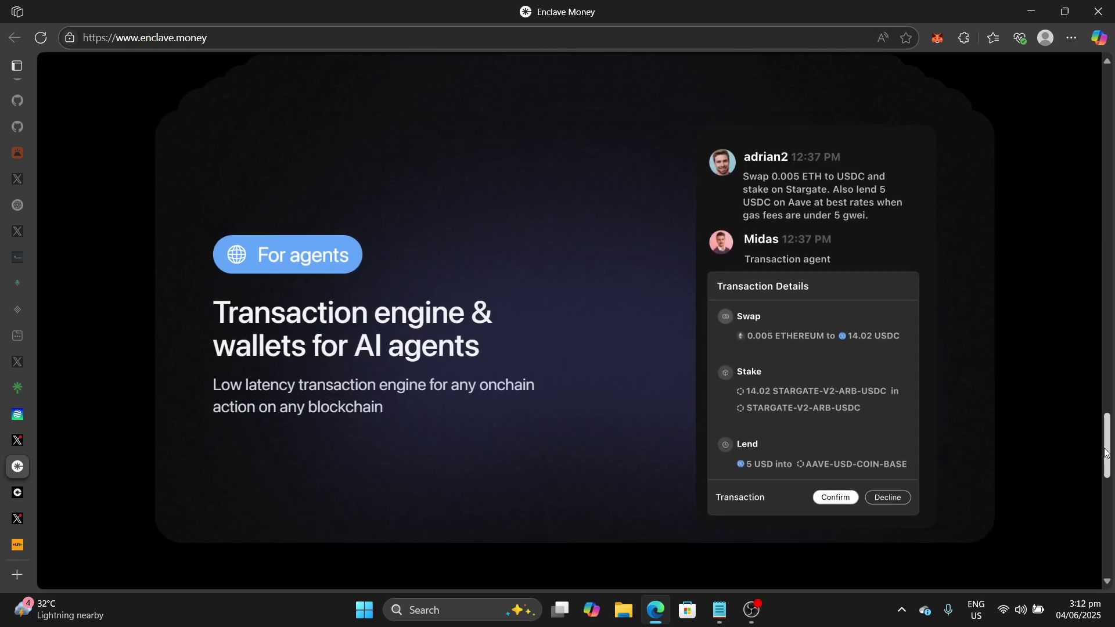
- Go back to the start of the Enclave home page and re-examine the introduction, integration and liquidity supernet sections
left_click_drag(1110, 446, 1106, 93)
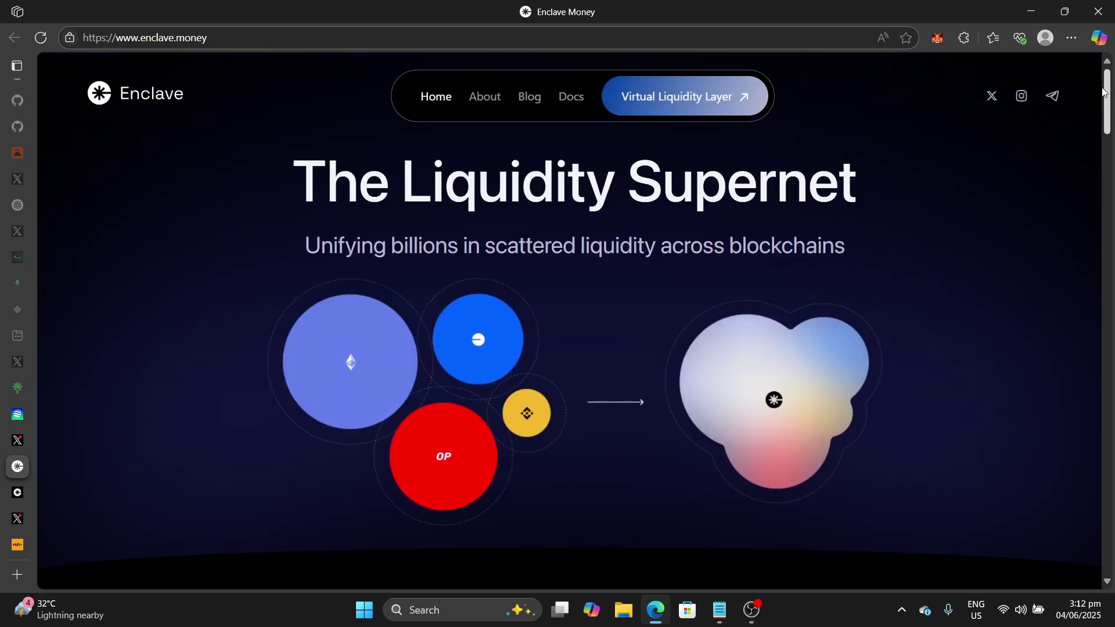
scroll(988, 257, "down", 5)
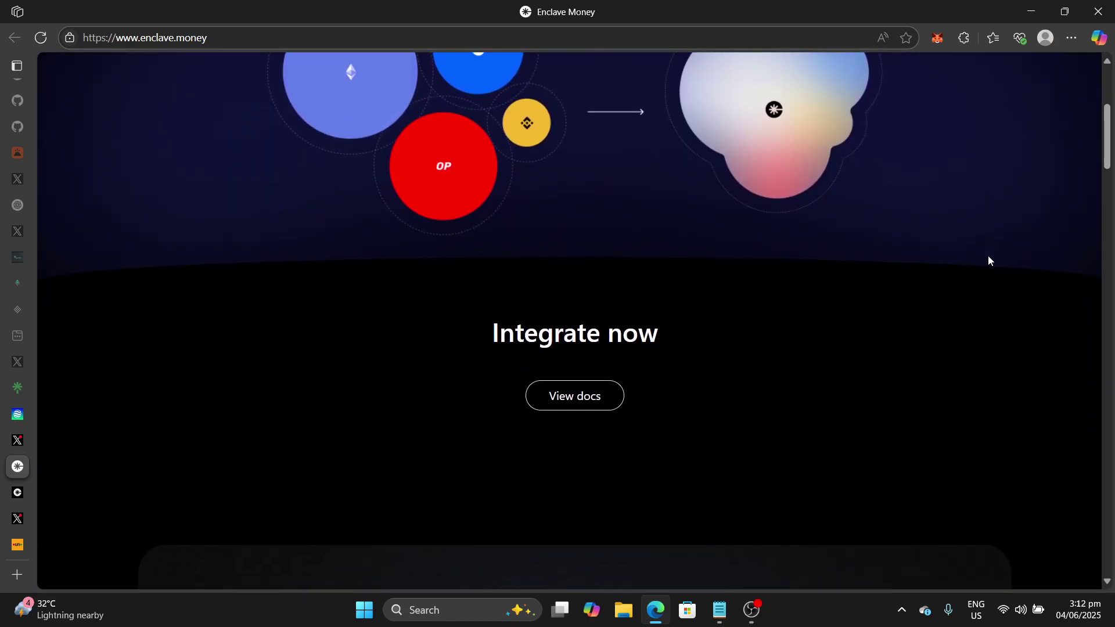
scroll(989, 257, "up", 4)
scroll(990, 256, "up", 1)
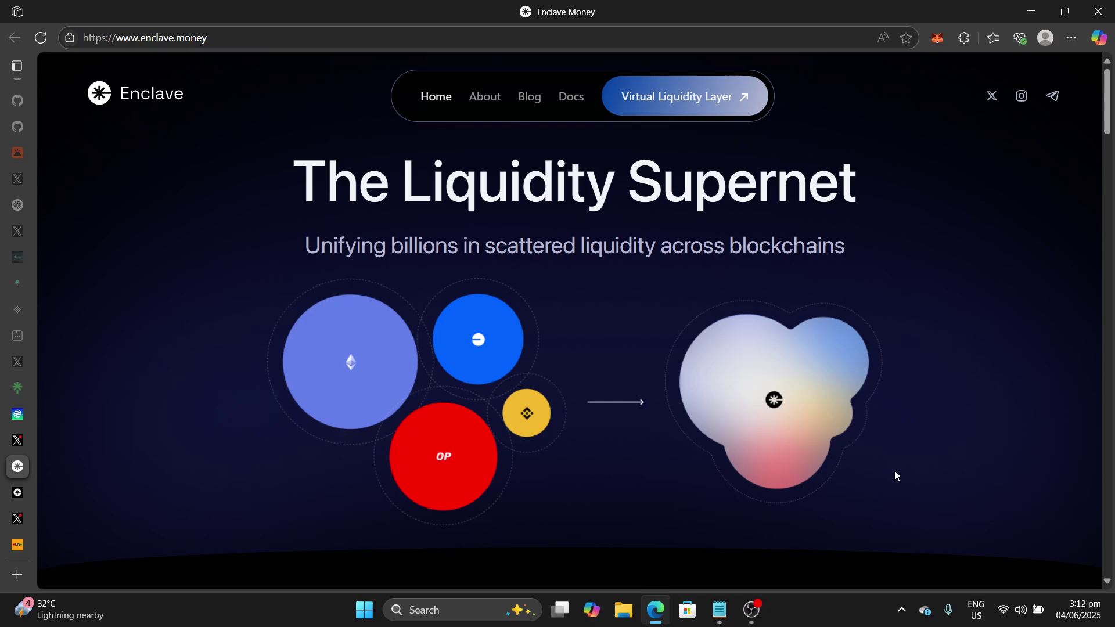
scroll(894, 474, "down", 5)
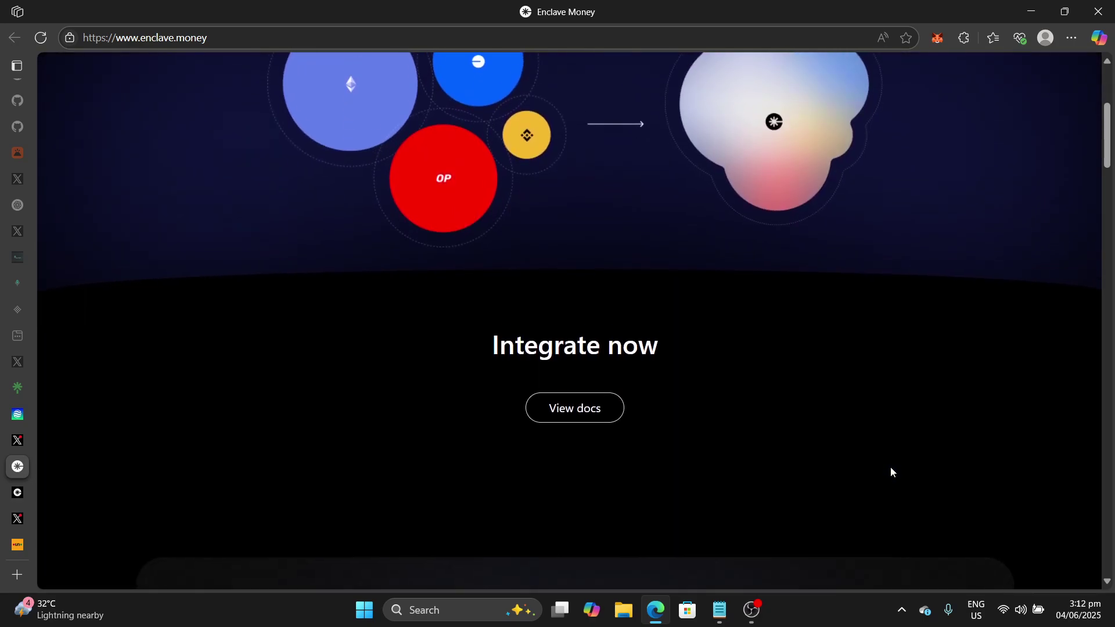
scroll(892, 472, "down", 1)
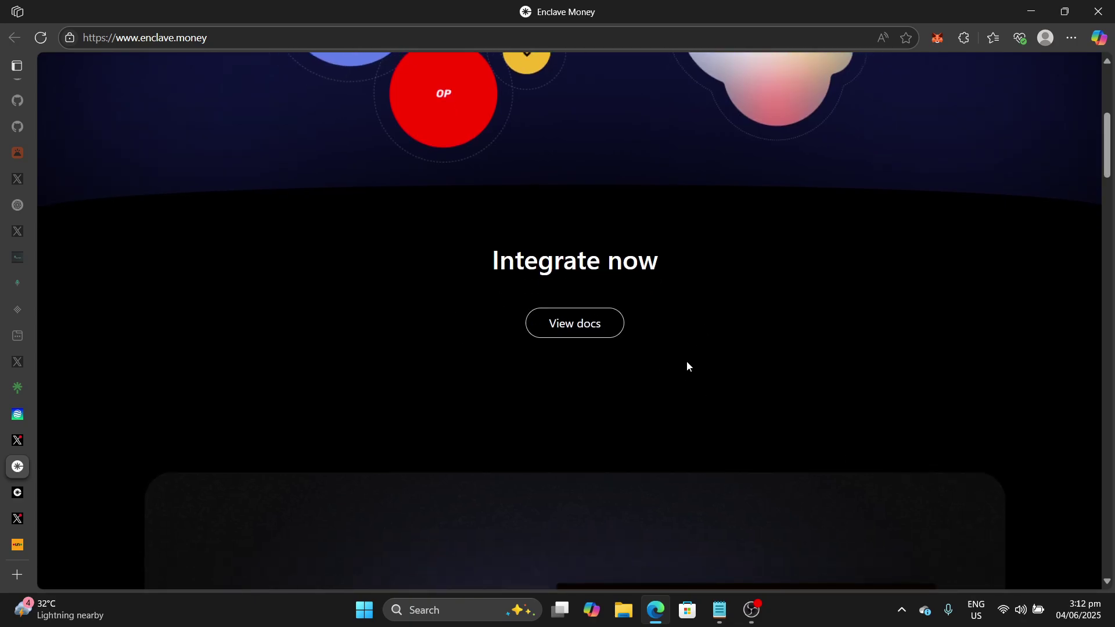
scroll(689, 356, "down", 5)
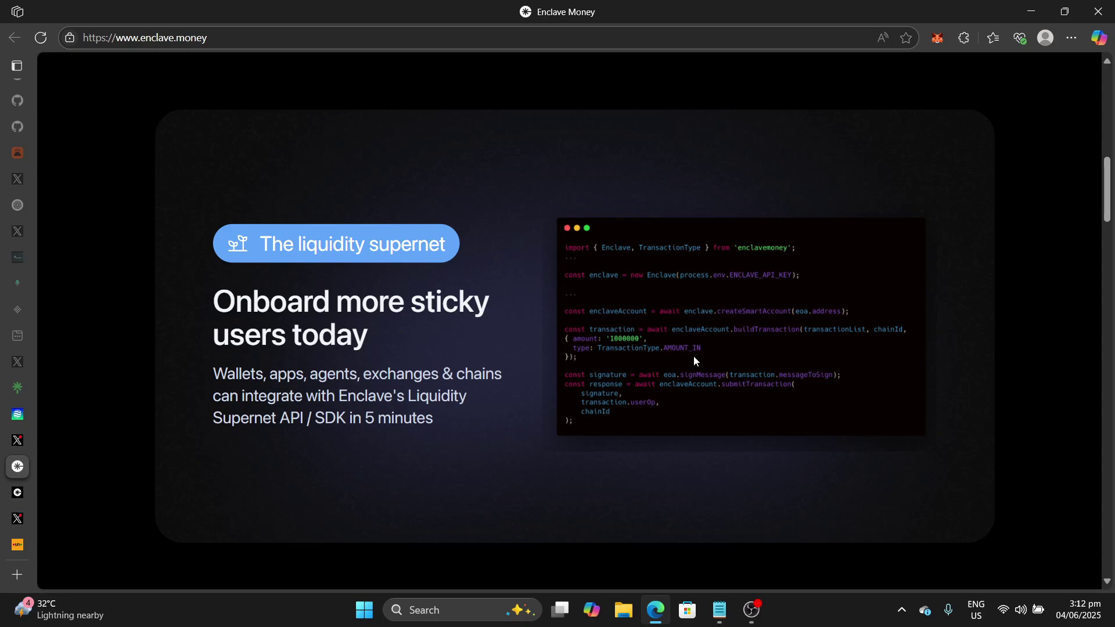
scroll(1000, 431, "down", 5)
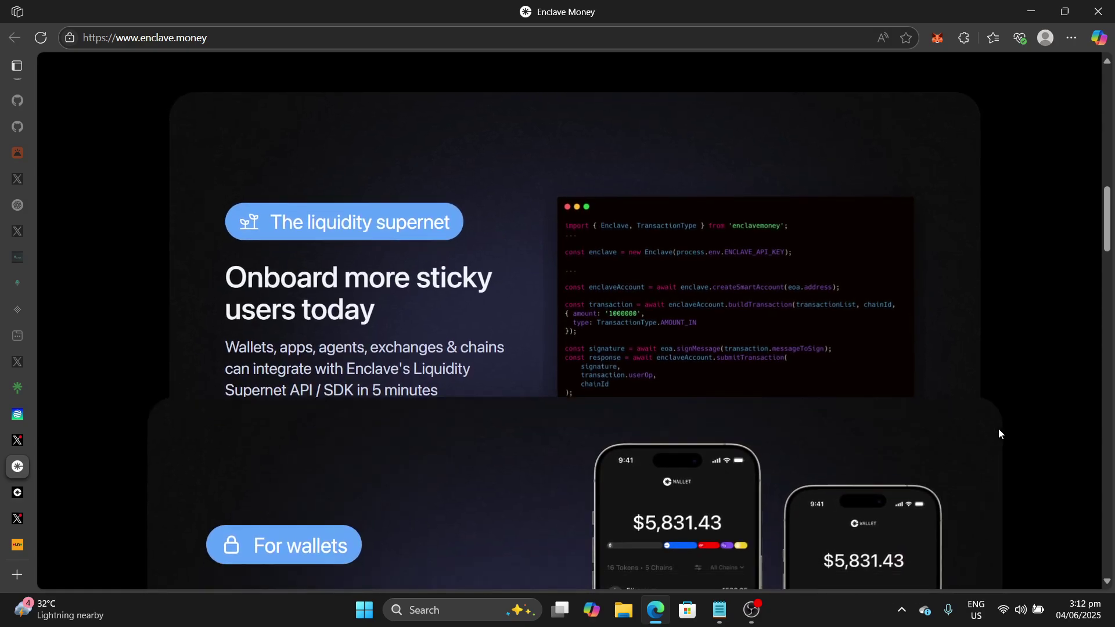
- Review the Enclave home page's wallets, apps, exchanges, agents and FAQ sections, ending back at the introduction
scroll(998, 430, "down", 2)
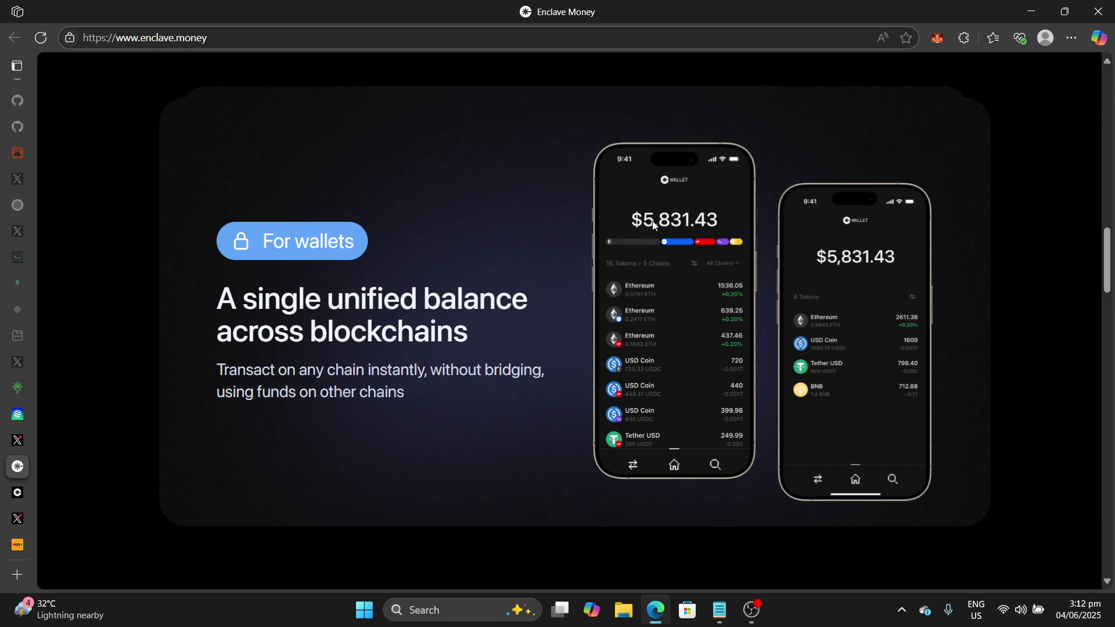
scroll(669, 231, "down", 10)
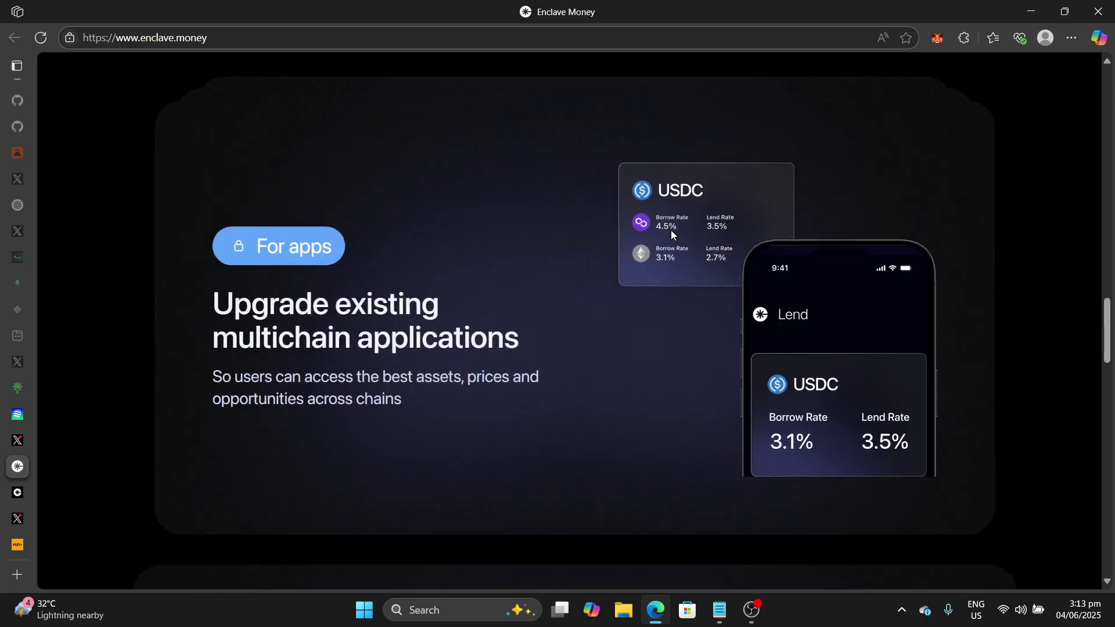
scroll(672, 234, "down", 5)
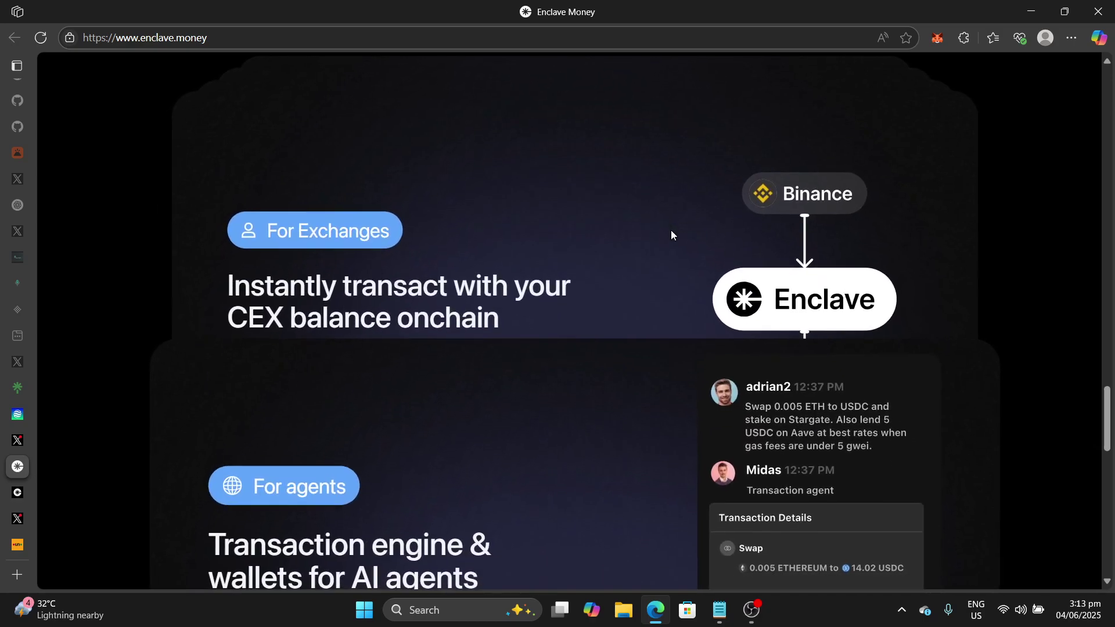
scroll(672, 234, "down", 3)
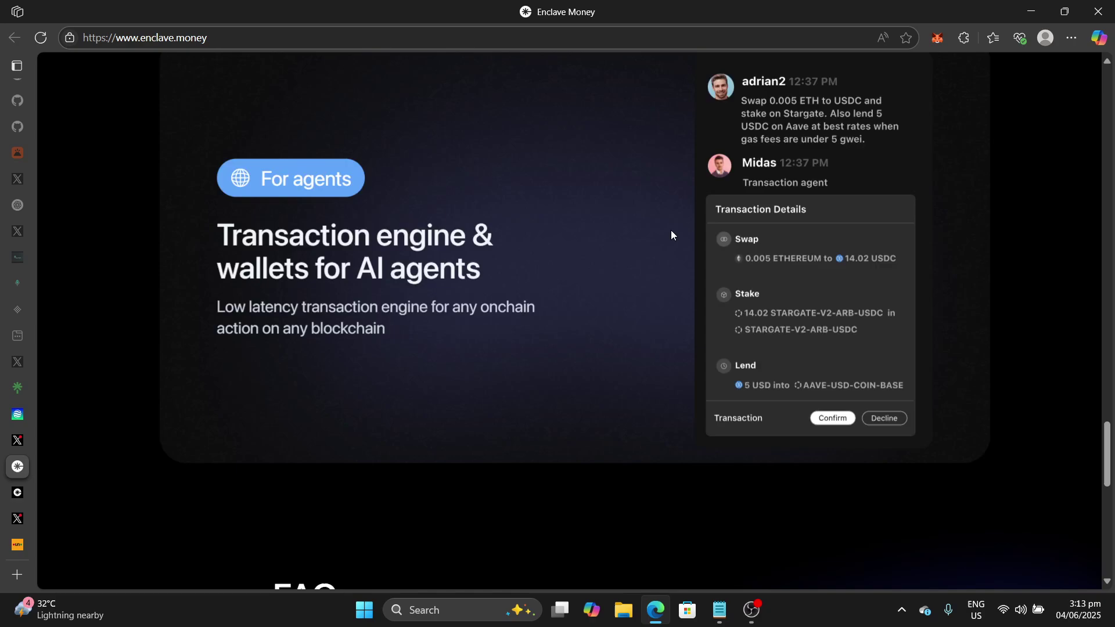
scroll(671, 235, "down", 6)
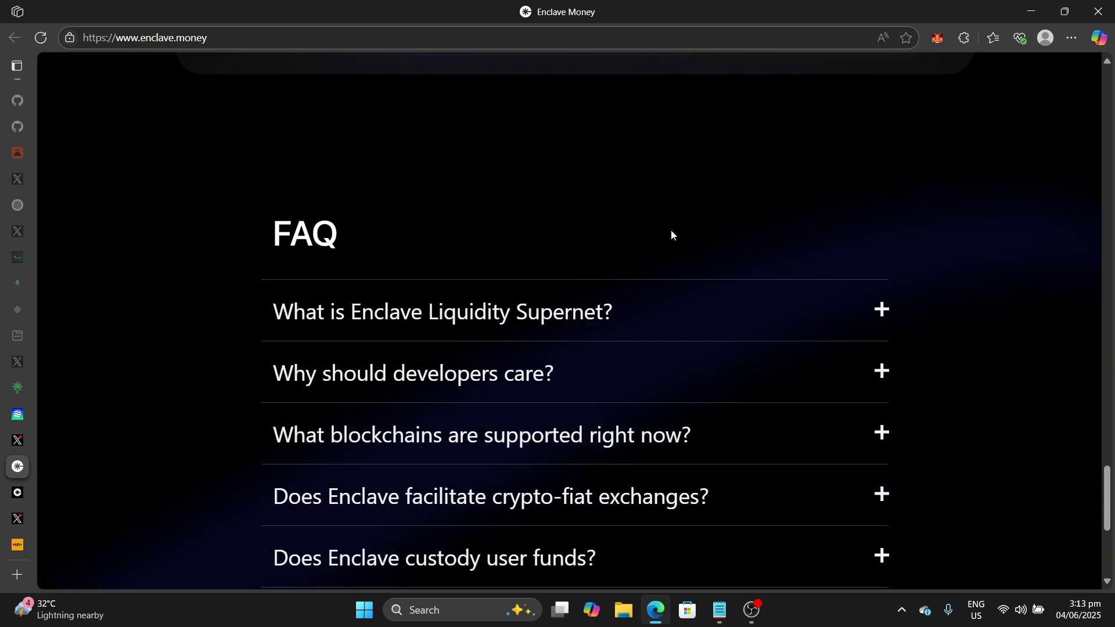
scroll(672, 234, "down", 3)
scroll(672, 235, "up", 12)
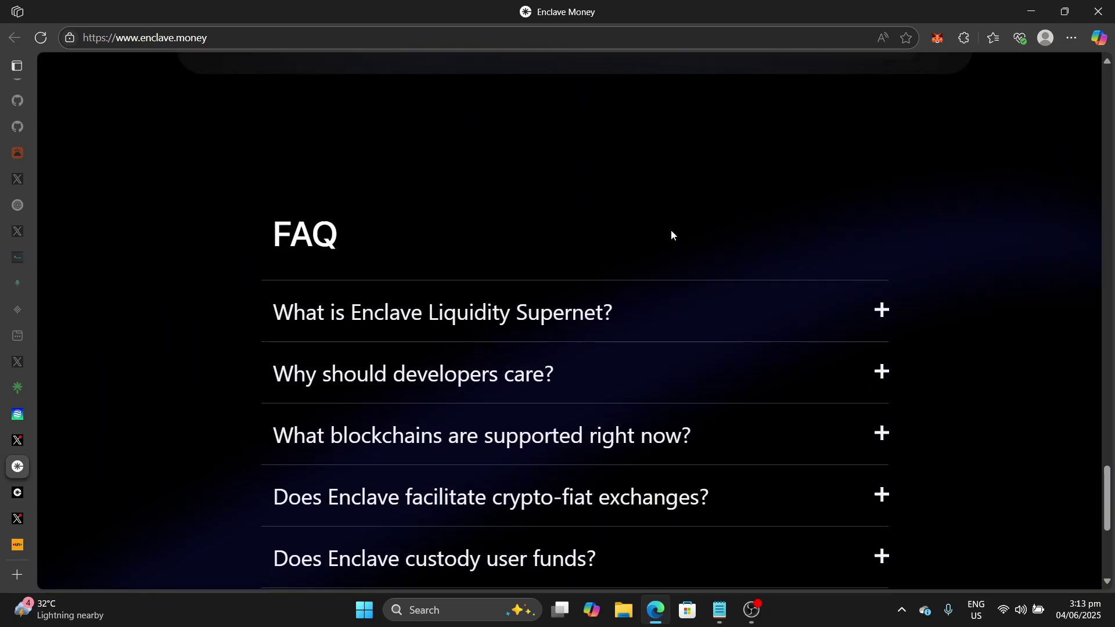
scroll(677, 234, "down", 1)
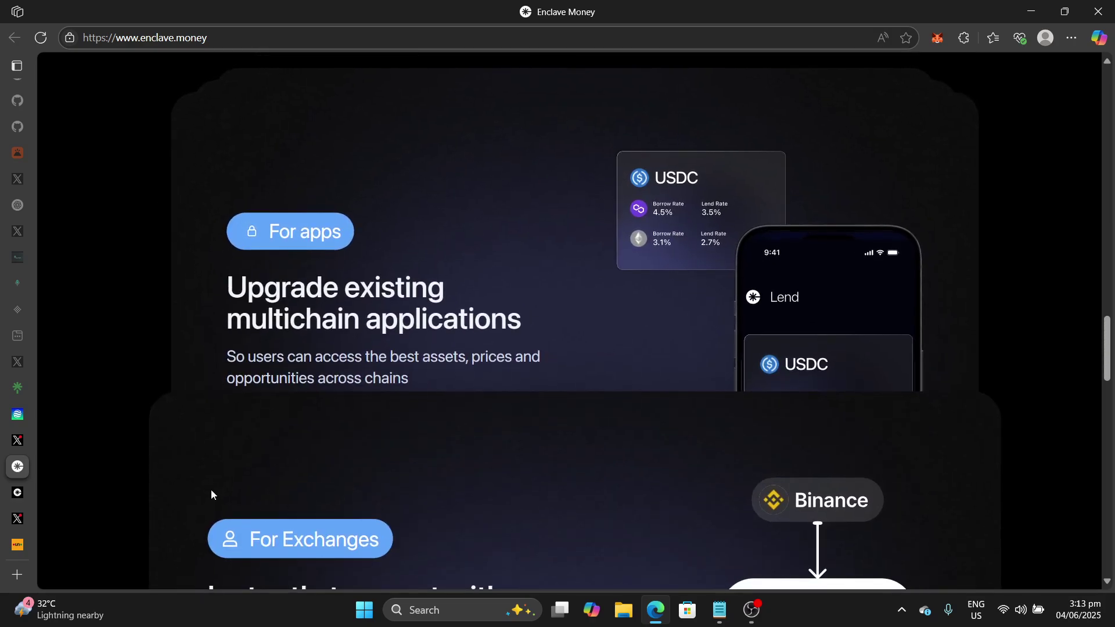
scroll(902, 494, "up", 10)
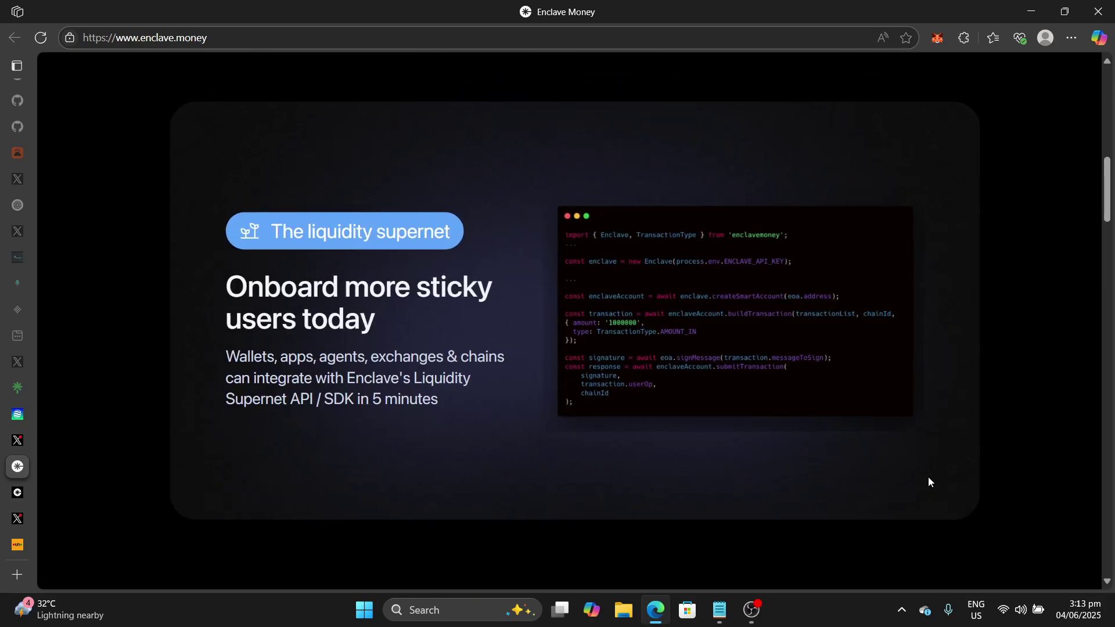
scroll(914, 478, "down", 2)
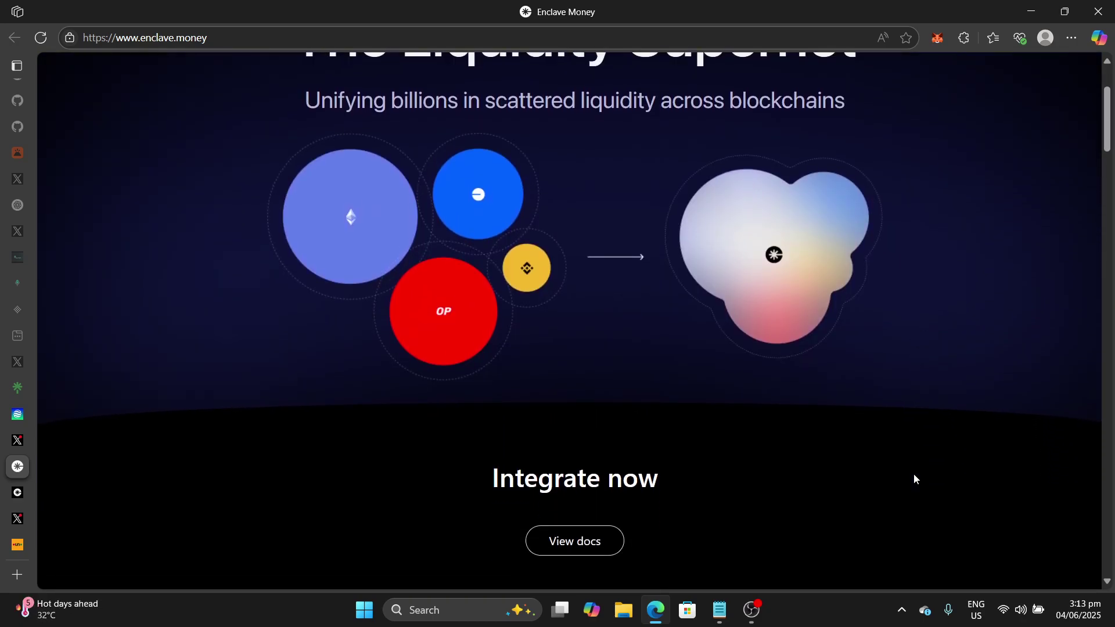
scroll(848, 459, "up", 2)
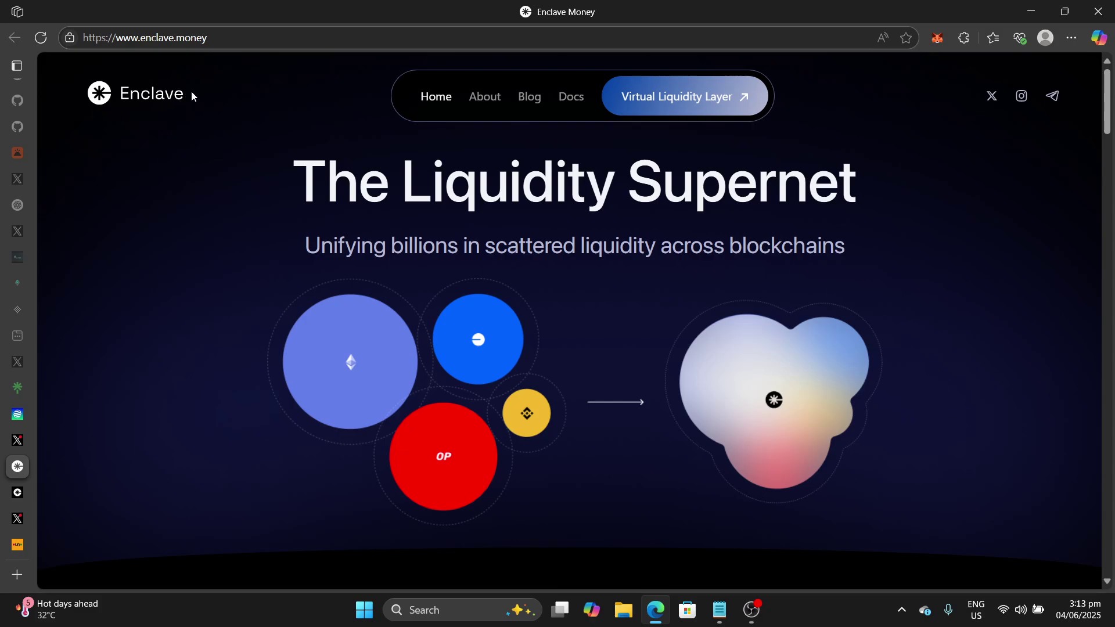
- Return to the SOCKET Protocol site and browse its powered protocols in the Wallet and Smart Wallet categories
mouse_move(13, 514)
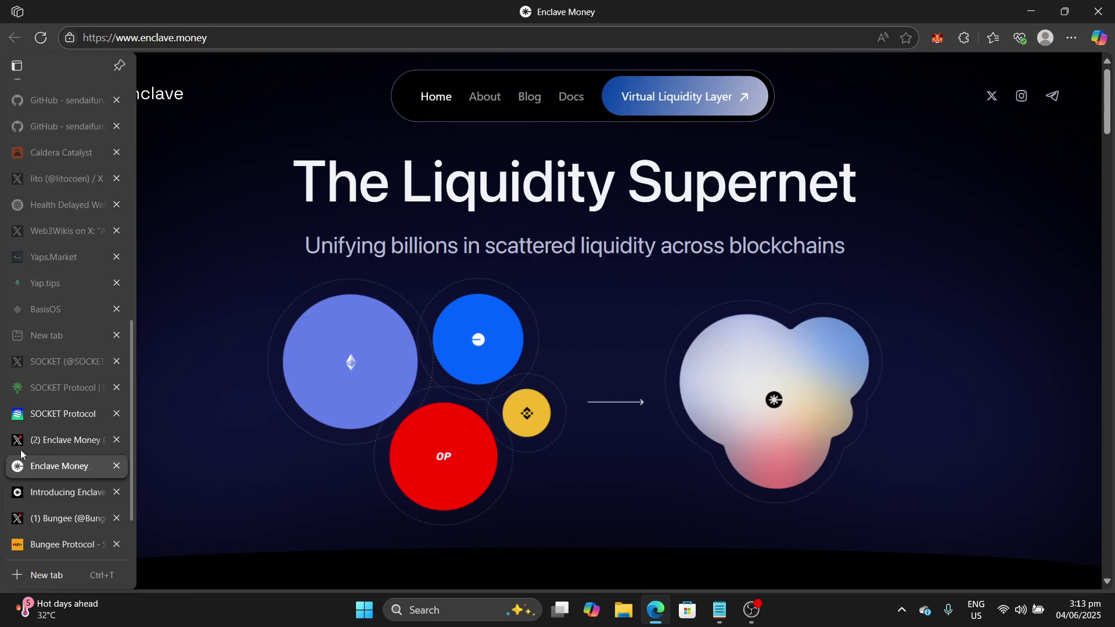
mouse_move(61, 413)
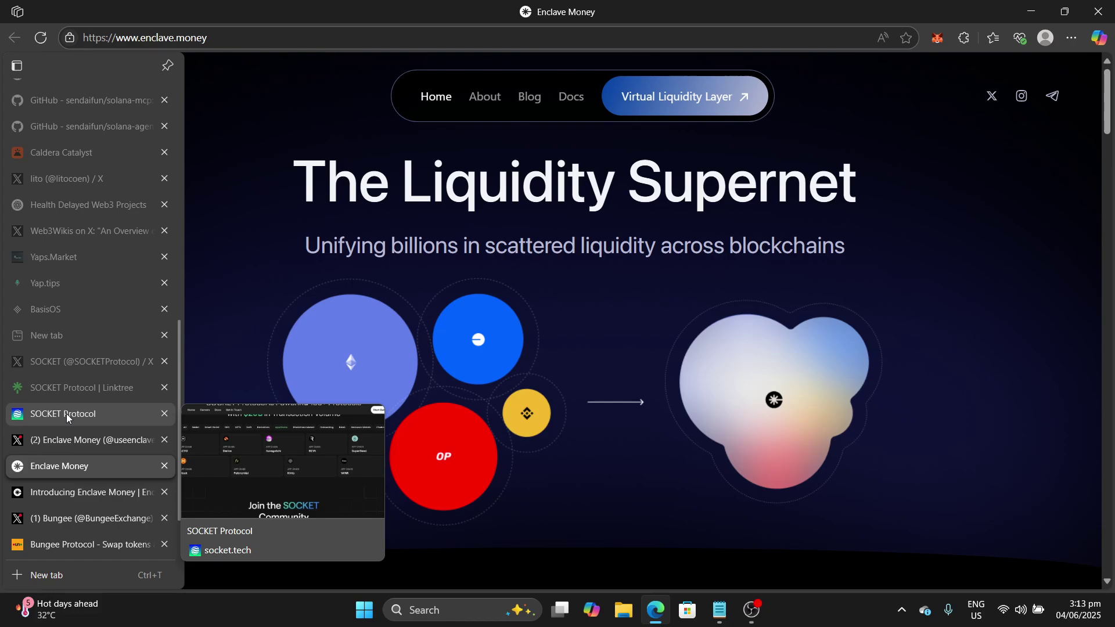
left_click(66, 414)
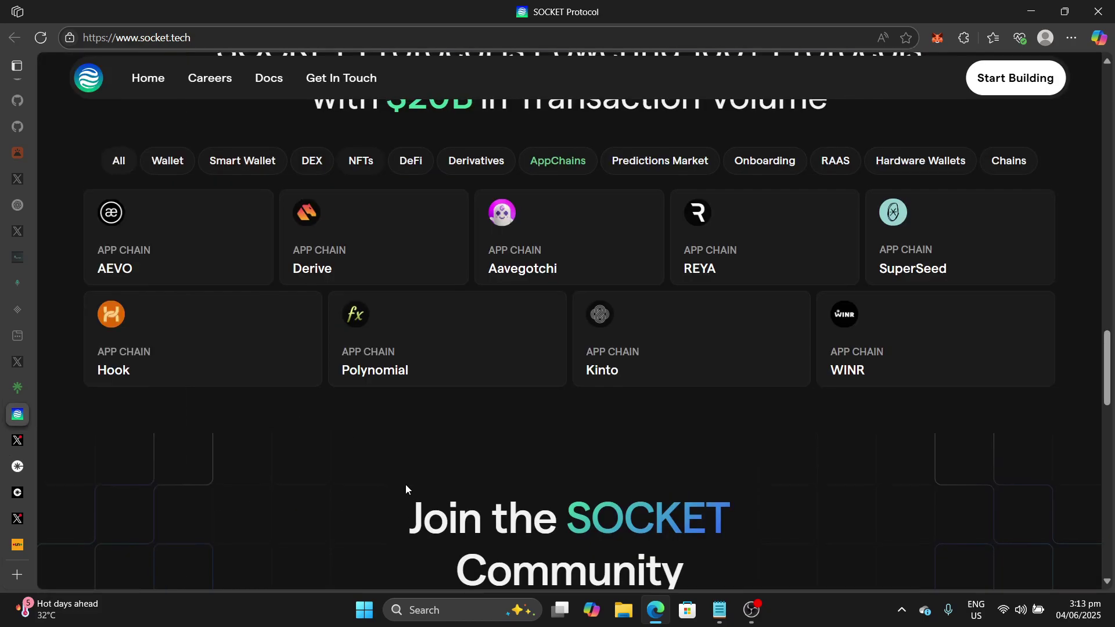
scroll(411, 485, "down", 1)
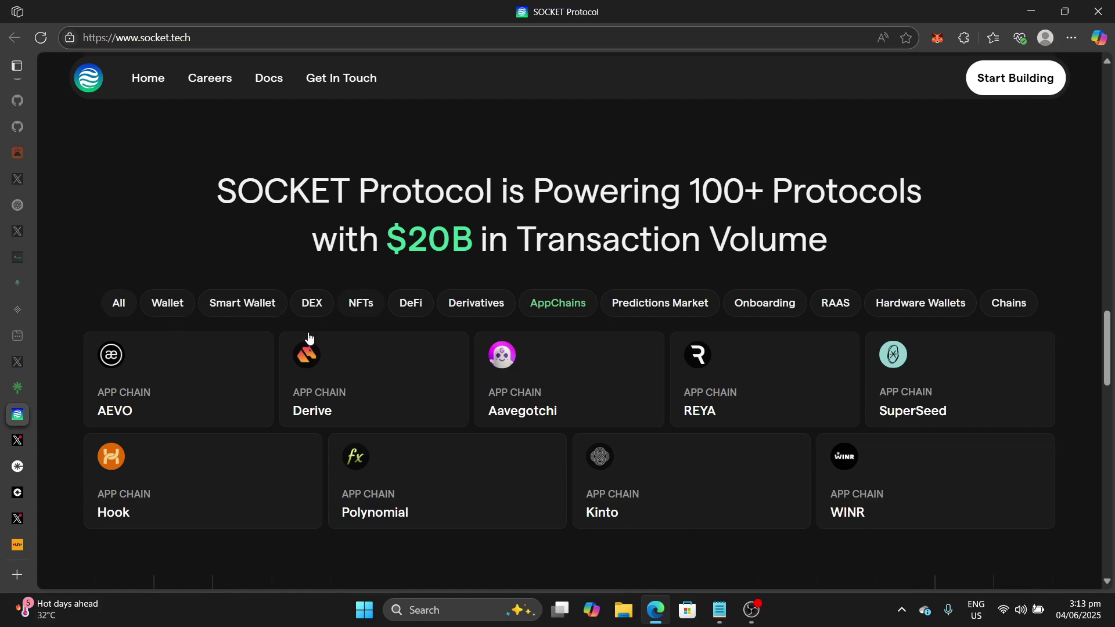
left_click(167, 303)
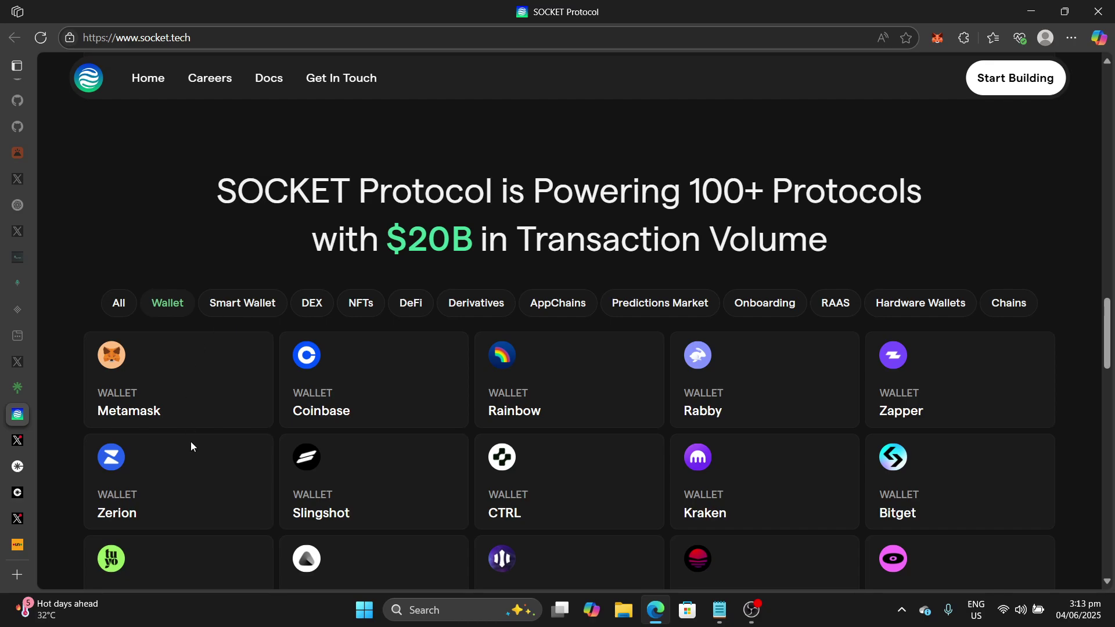
scroll(215, 433, "down", 3)
scroll(336, 451, "up", 4)
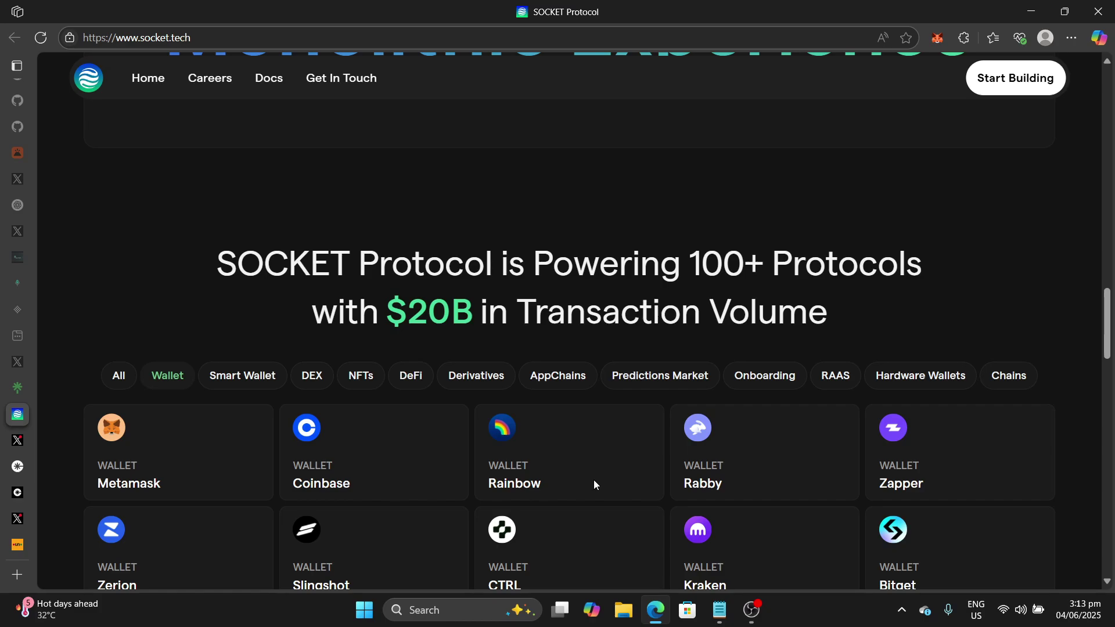
scroll(593, 480, "down", 2)
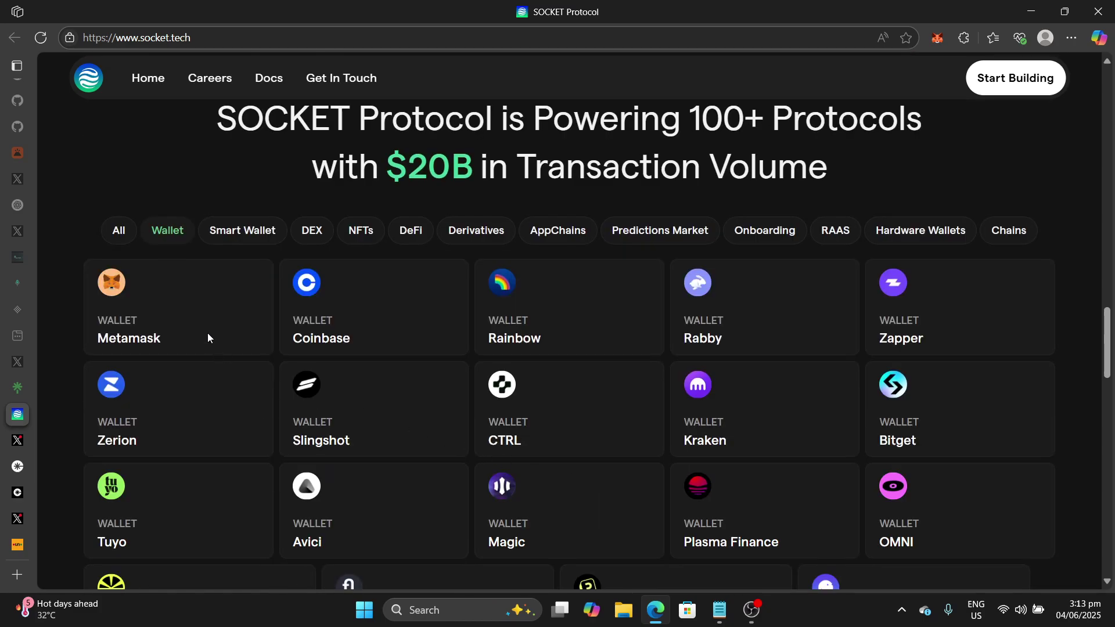
left_click(239, 233)
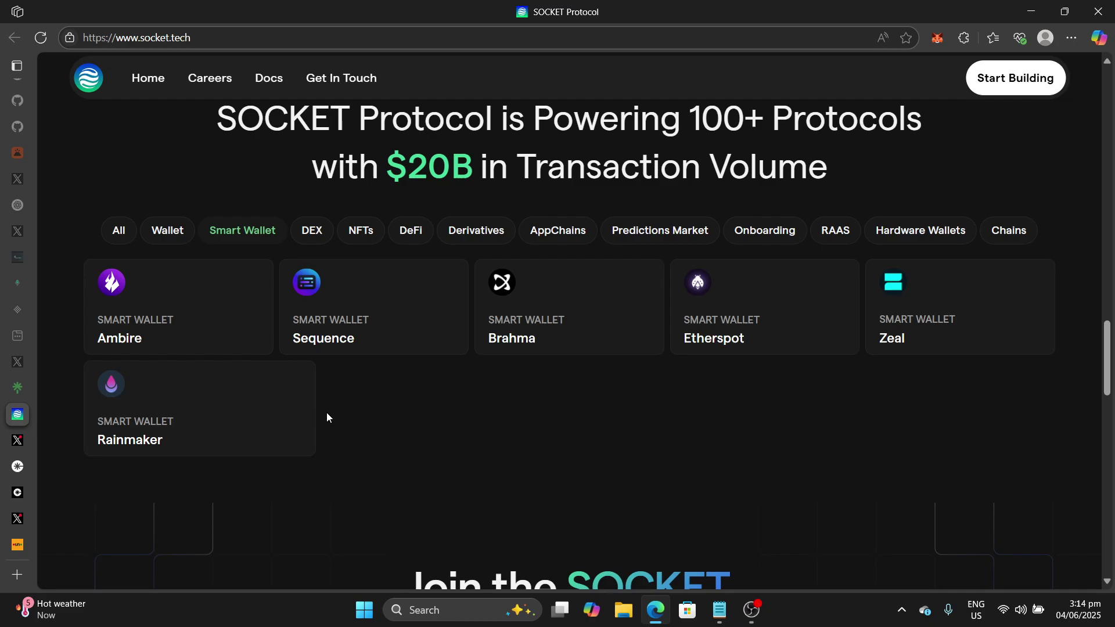
scroll(412, 192, "up", 3)
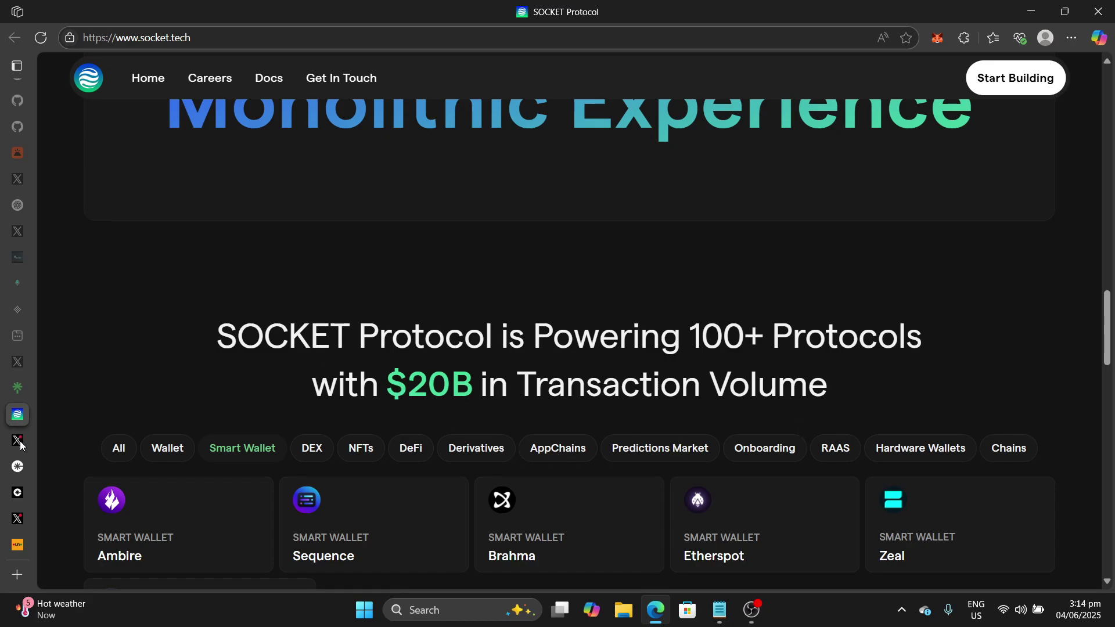
- Open the Wallchain AttentionFi Ecosystem profile page at app.wallchain.xyz in a new tab
left_click(46, 575)
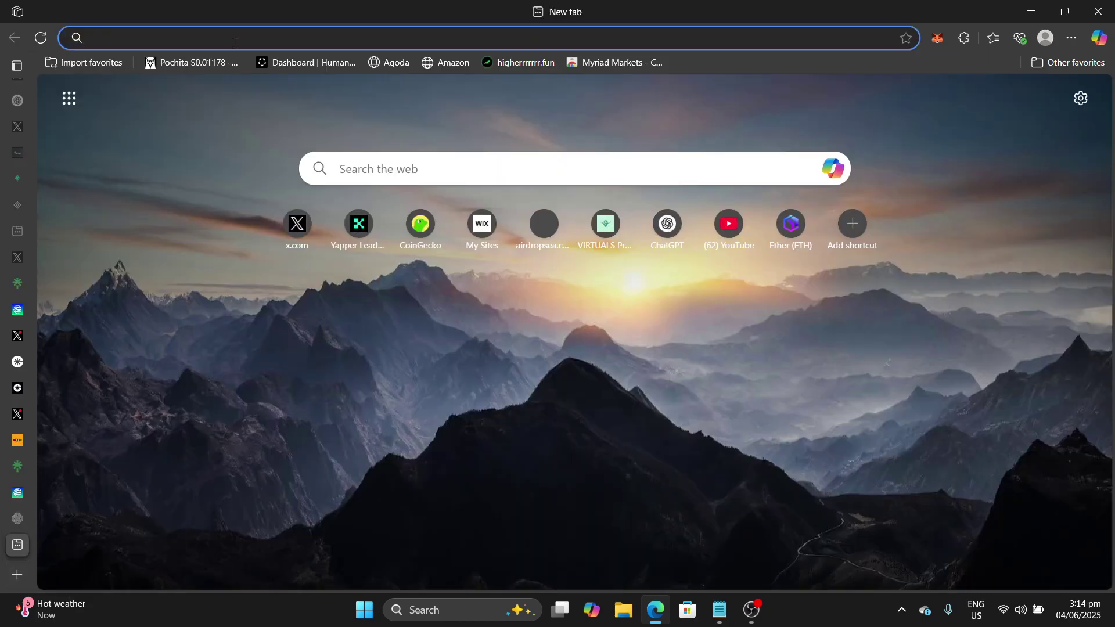
left_click(234, 41)
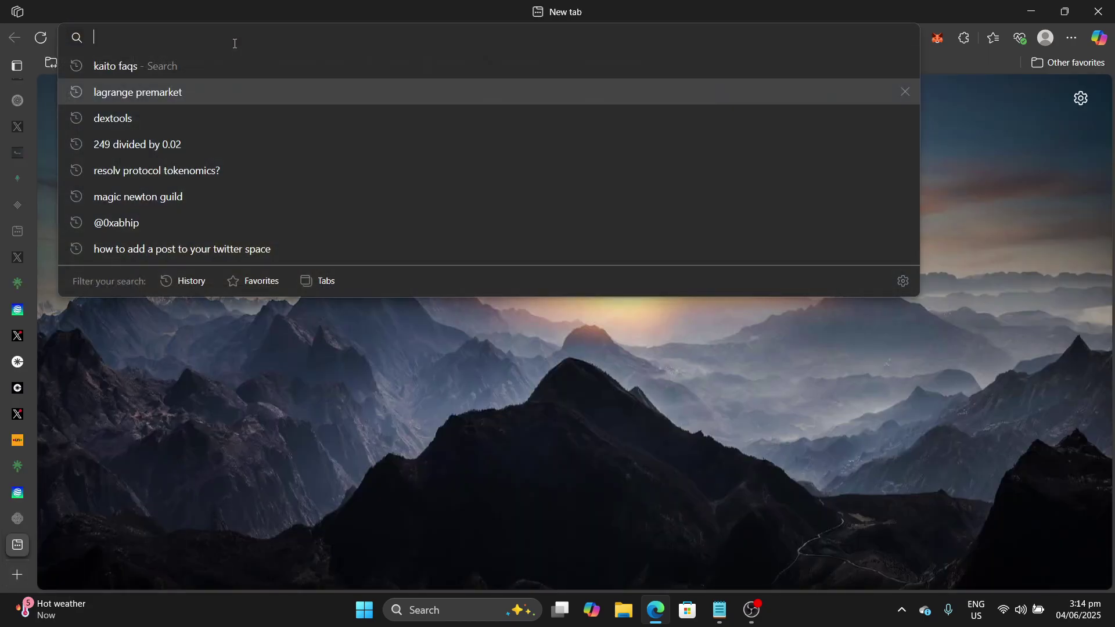
type("si")
key("BackSpace")
key("BackSpace")
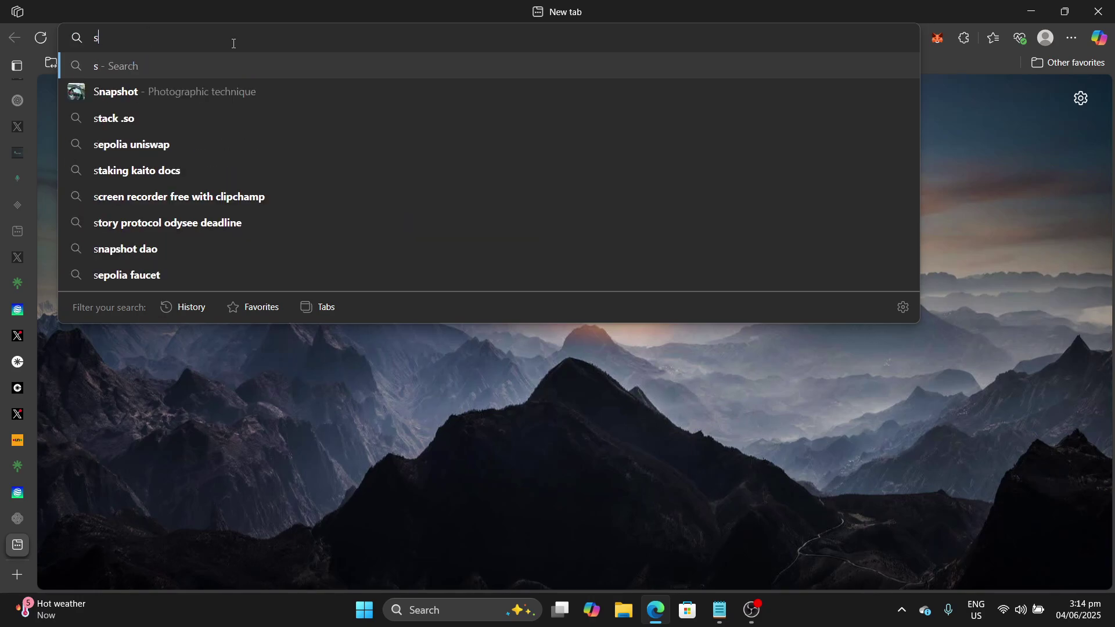
key("BackSpace")
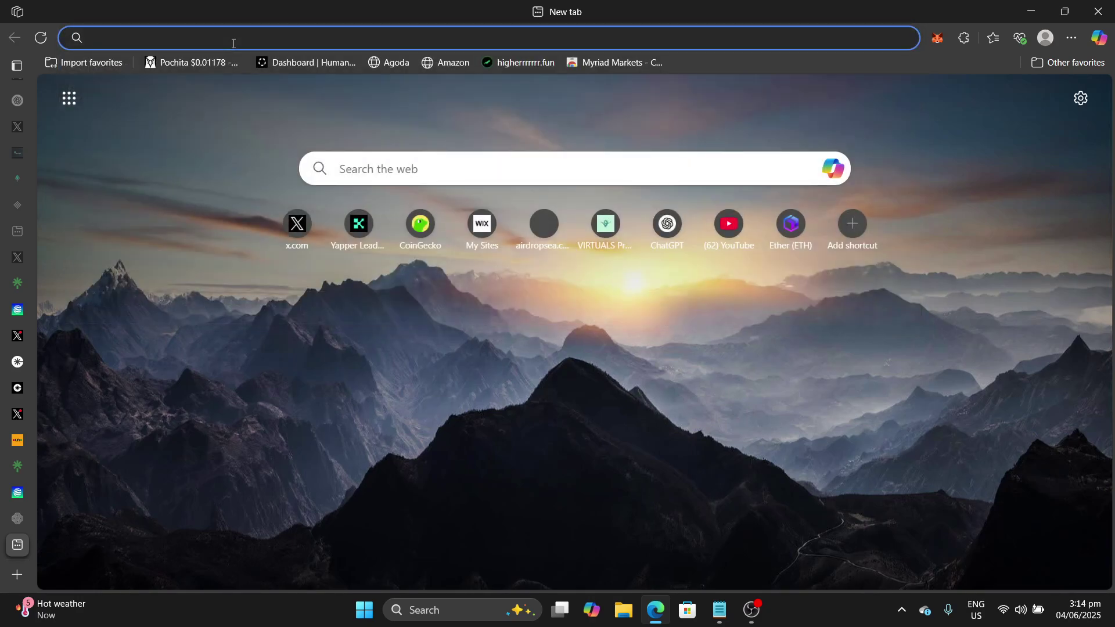
type("wal")
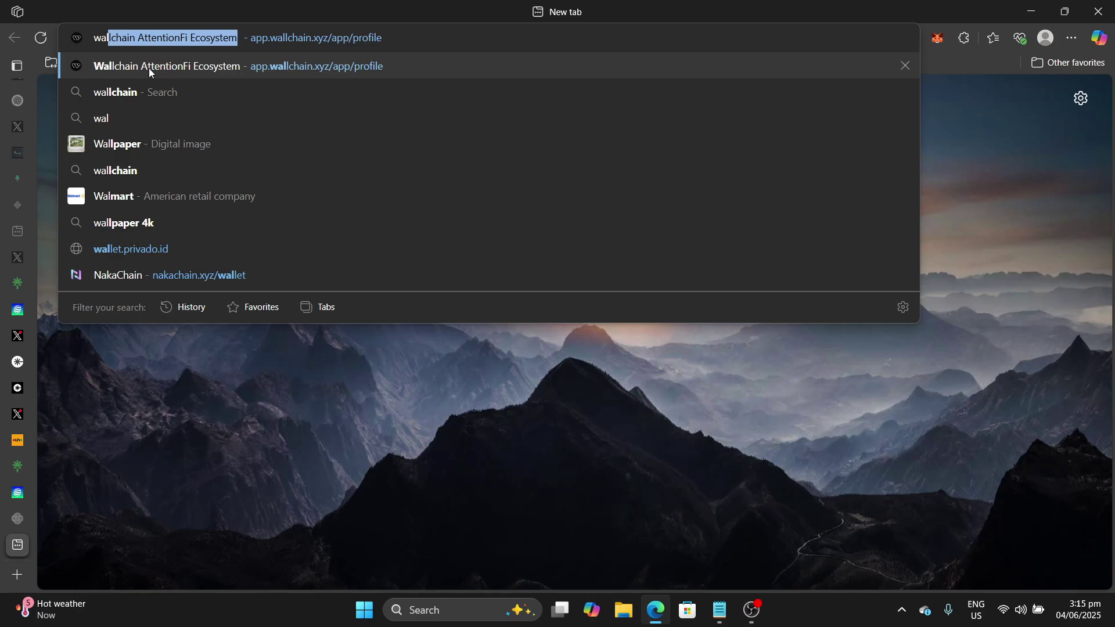
left_click(181, 68)
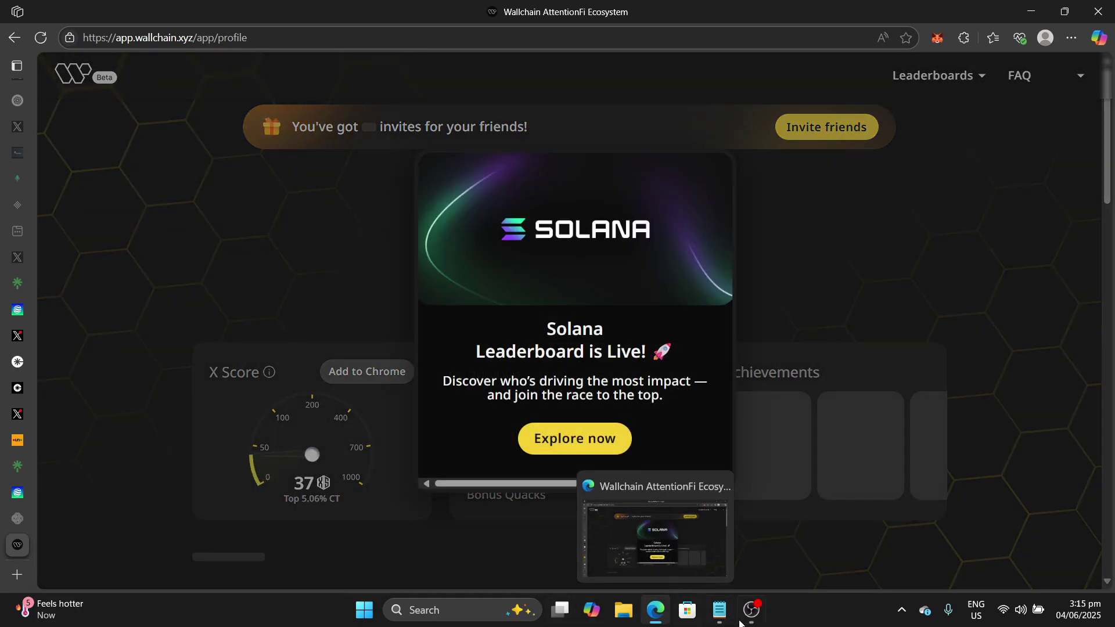
mouse_move(747, 616)
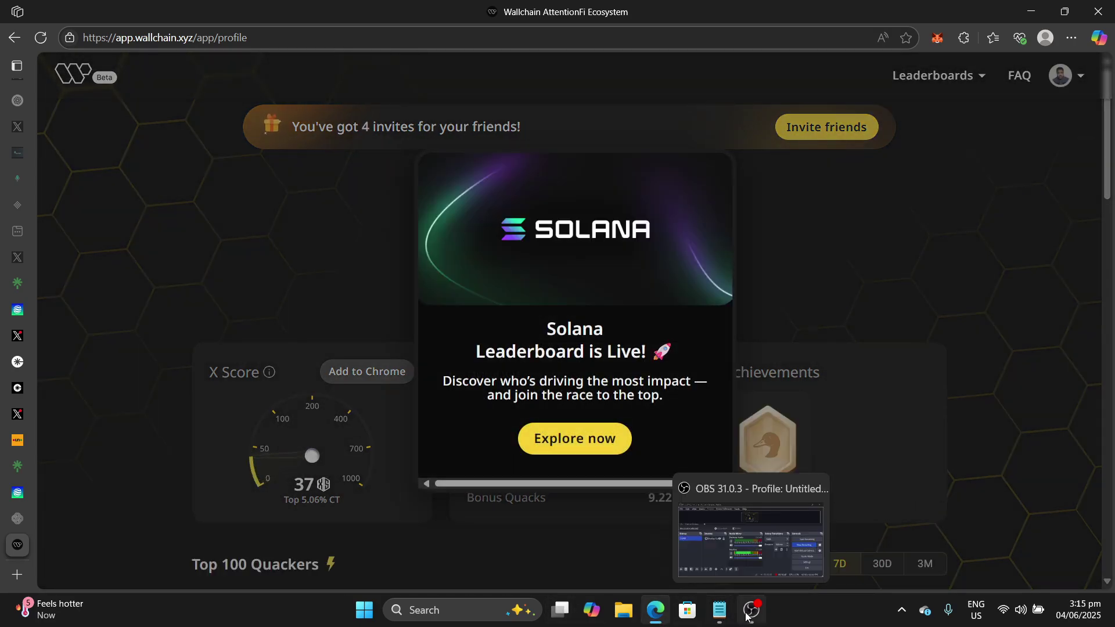
- Open the management page of the Backpack extension and disable the extension
left_click(964, 39)
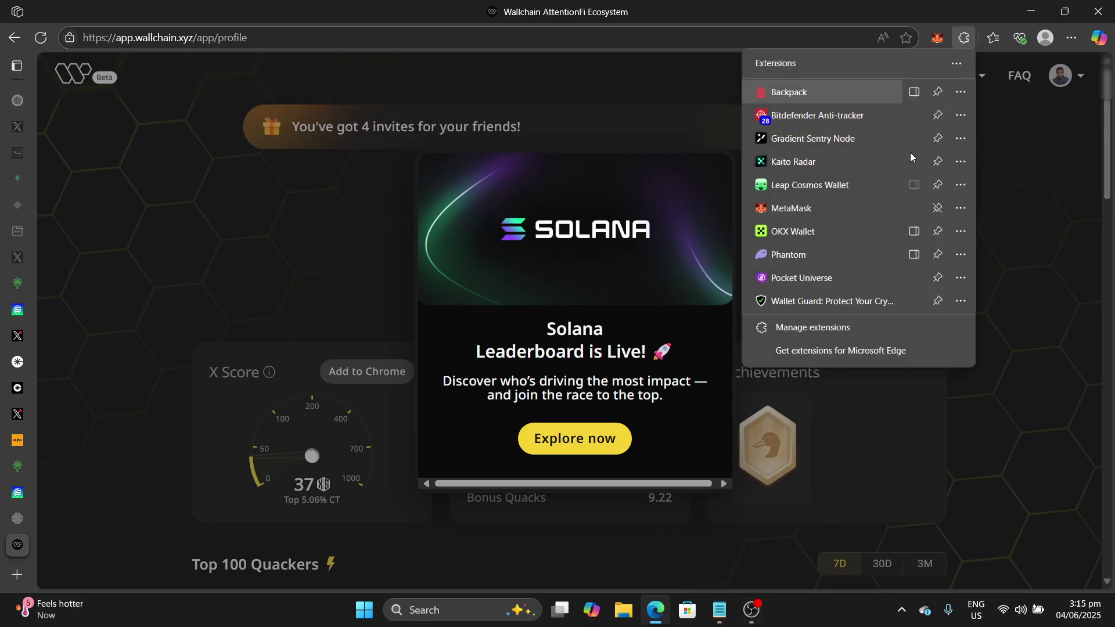
left_click(961, 93)
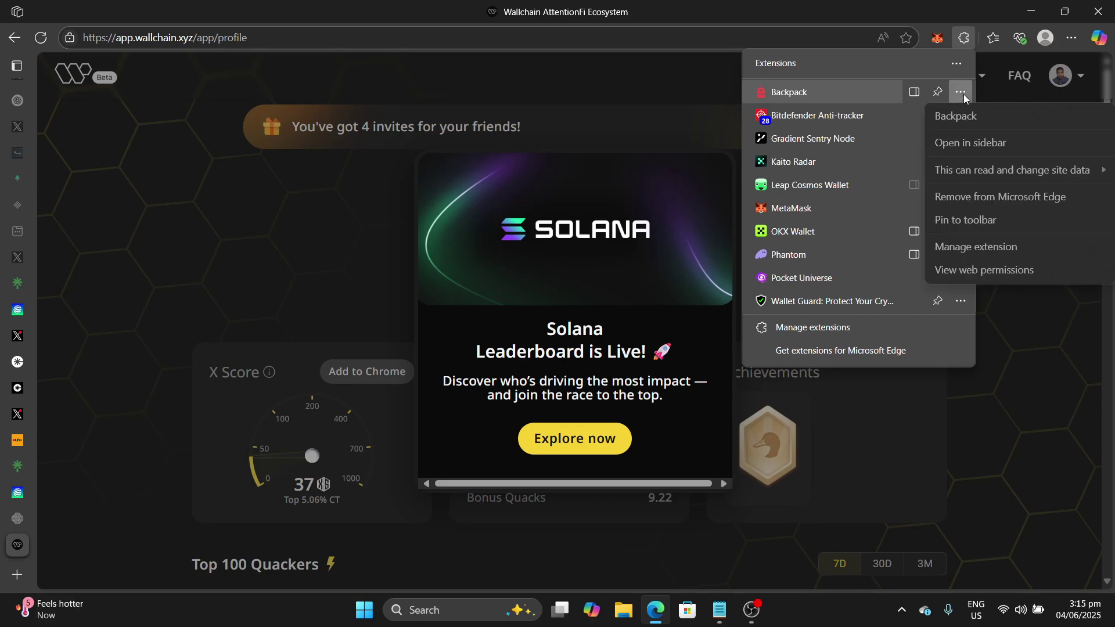
left_click(968, 248)
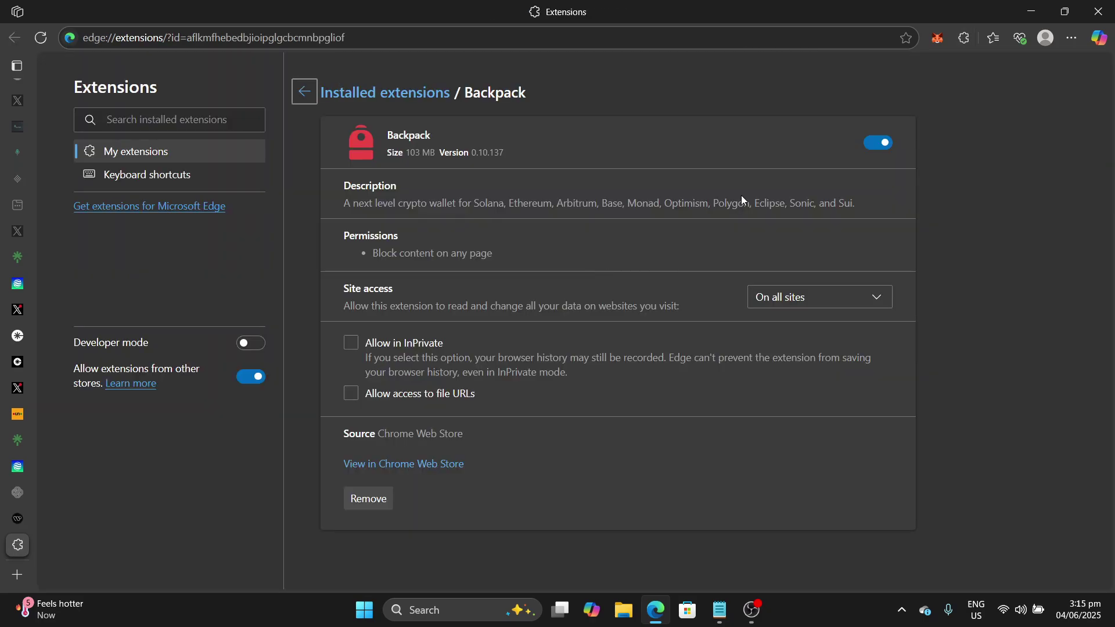
left_click(878, 143)
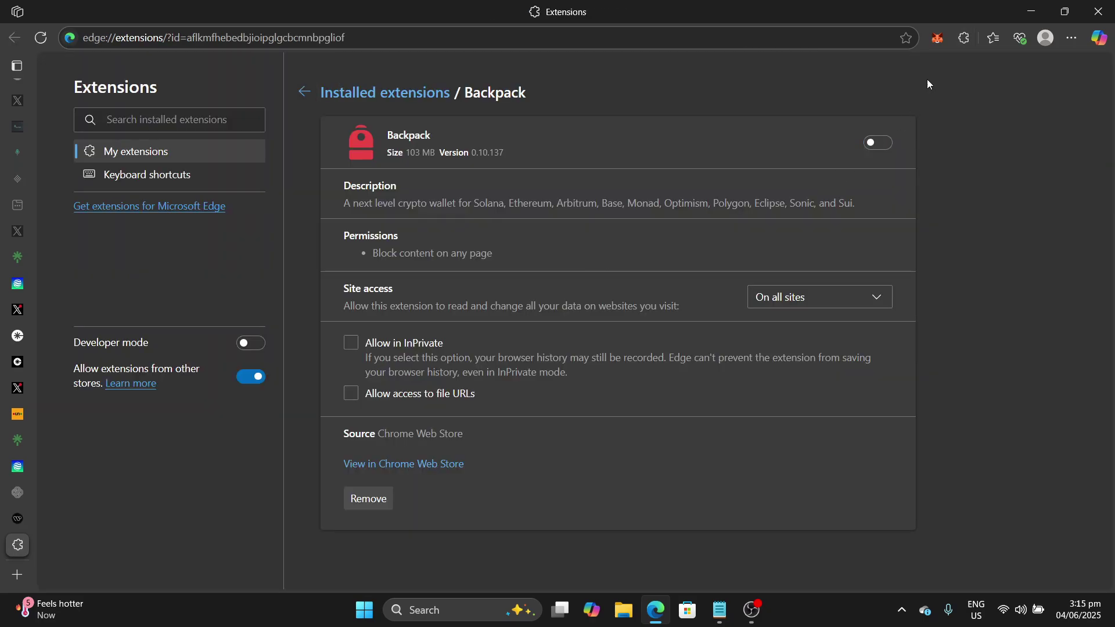
- Open the management page of the Leap Cosmos Wallet extension and disable the extension
left_click(962, 41)
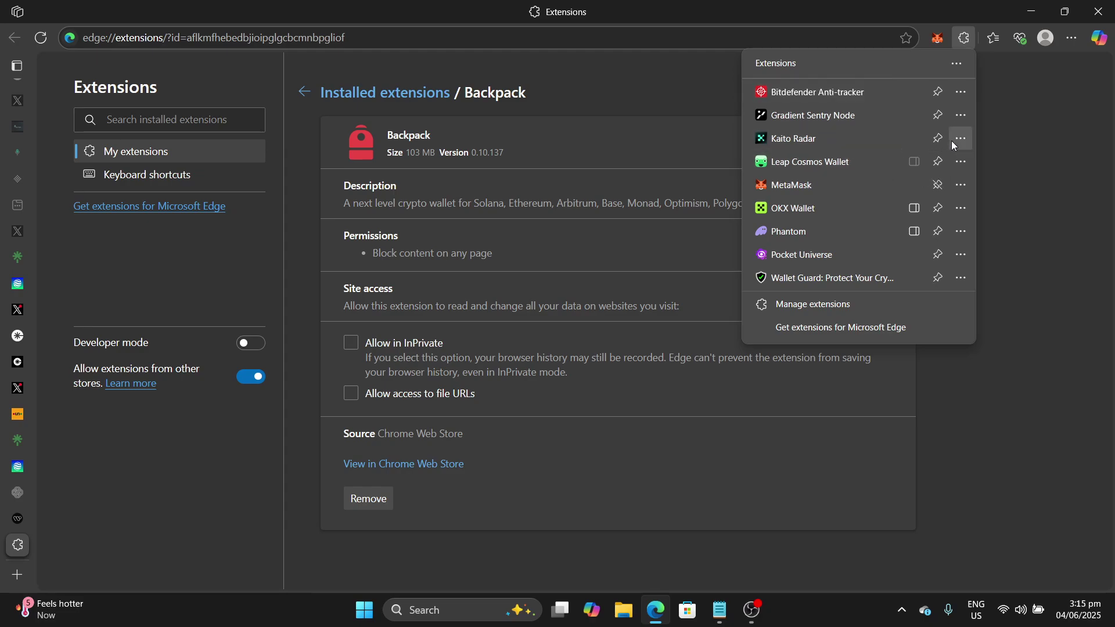
left_click(961, 165)
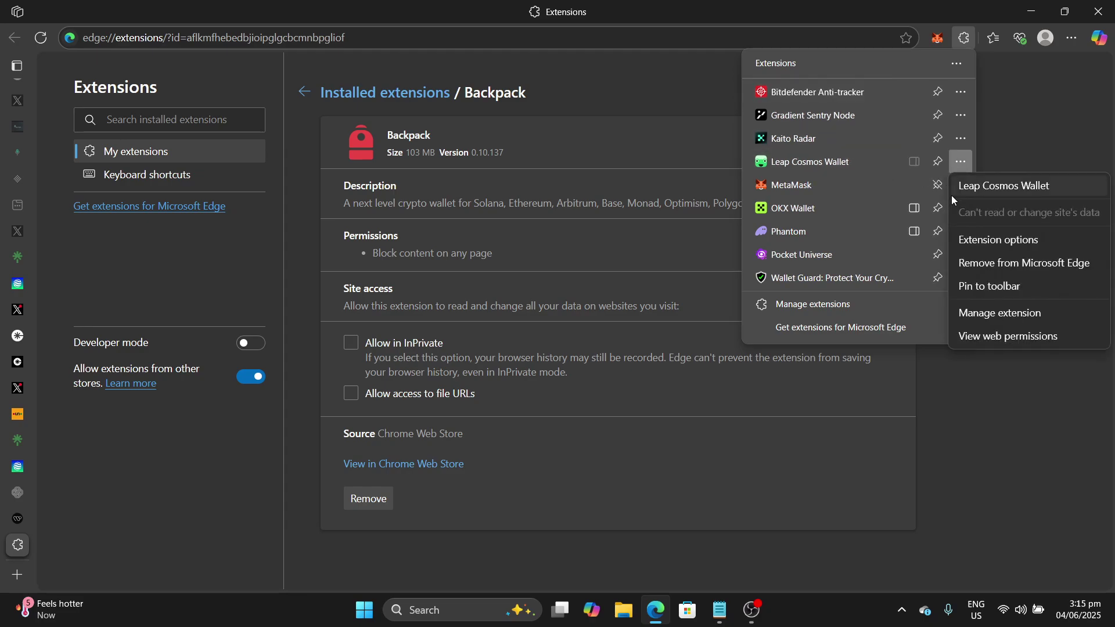
left_click(983, 313)
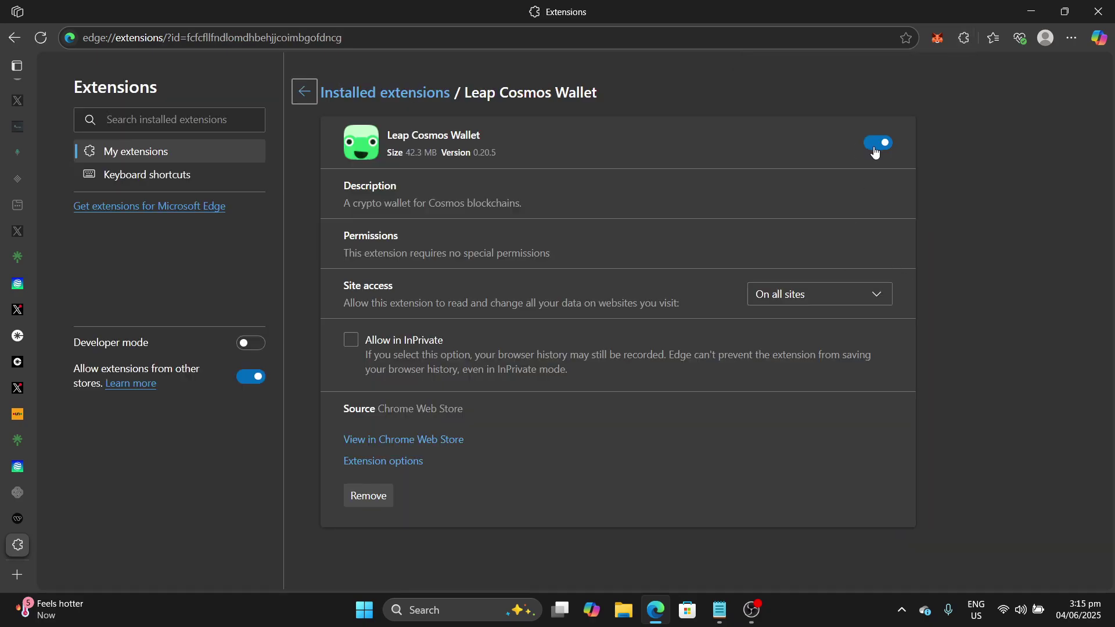
left_click(877, 144)
- Open the management page of the OKX Wallet extension and disable the extension
left_click(965, 39)
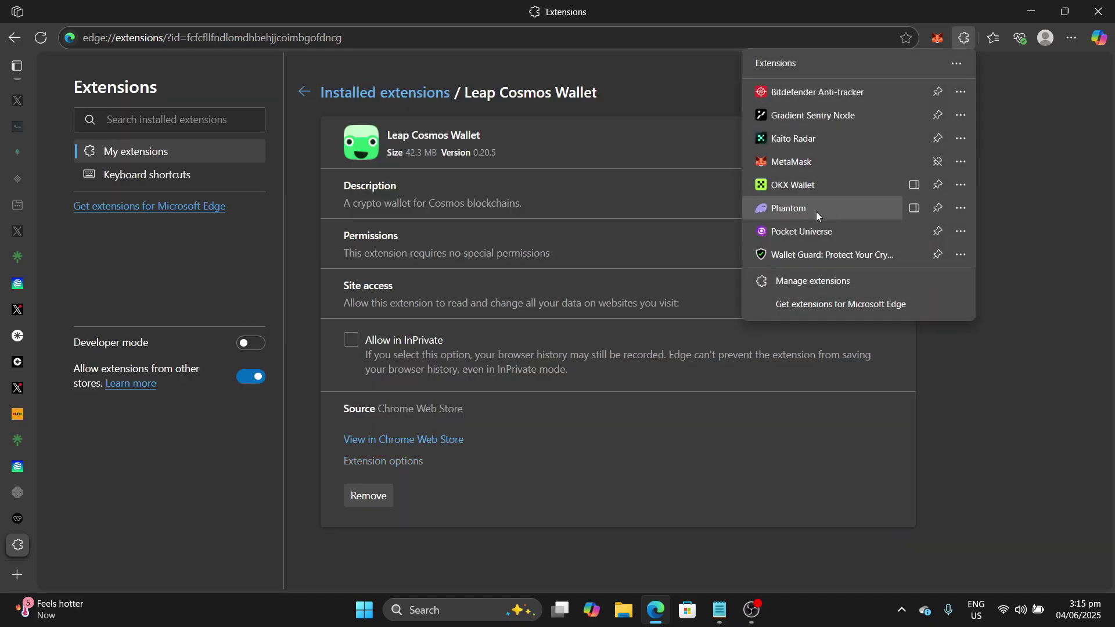
left_click(962, 186)
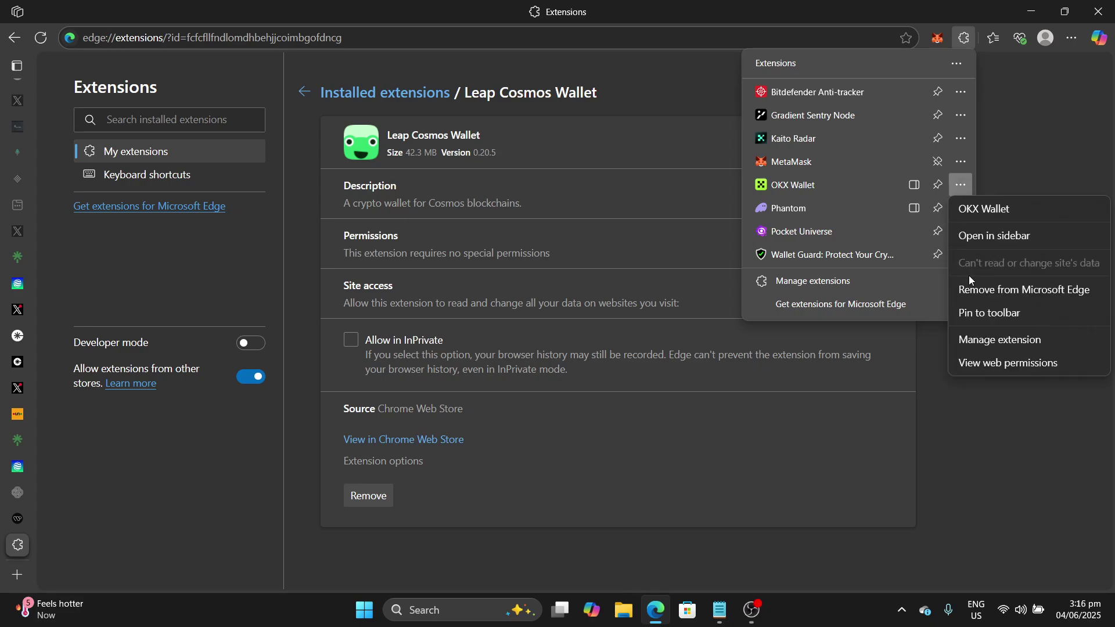
left_click(984, 342)
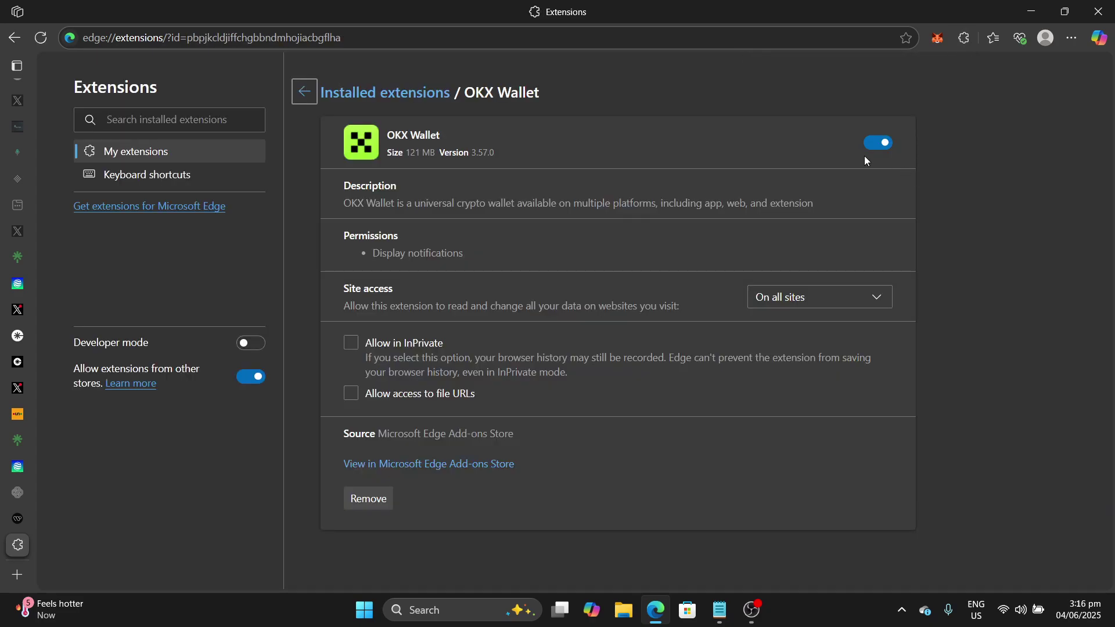
left_click(876, 143)
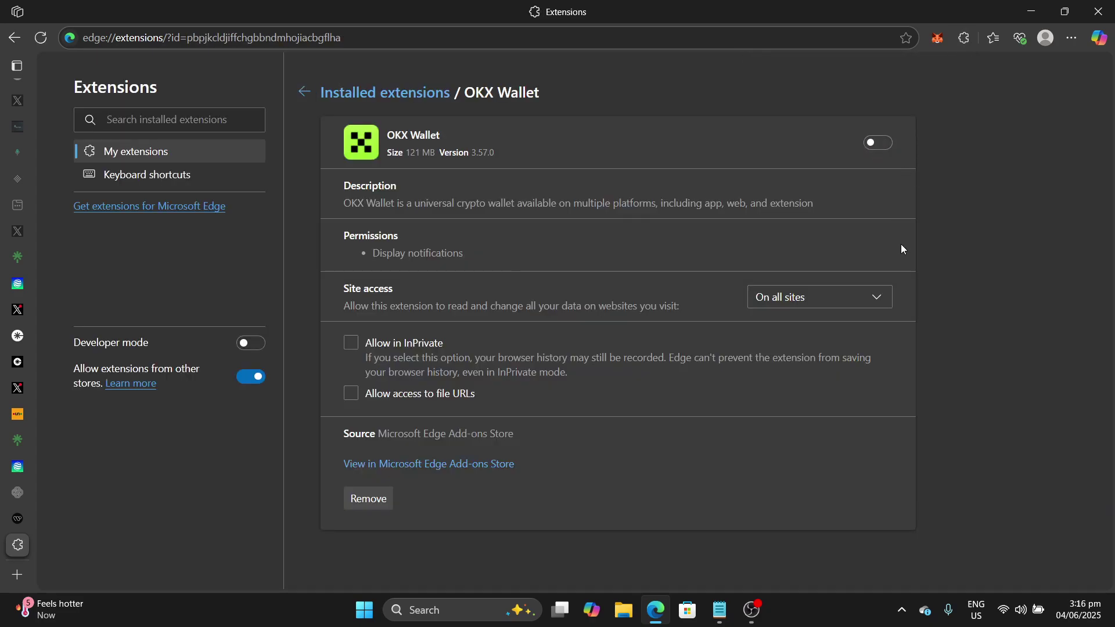
- Open the management page of the Phantom extension and disable the extension
left_click(964, 38)
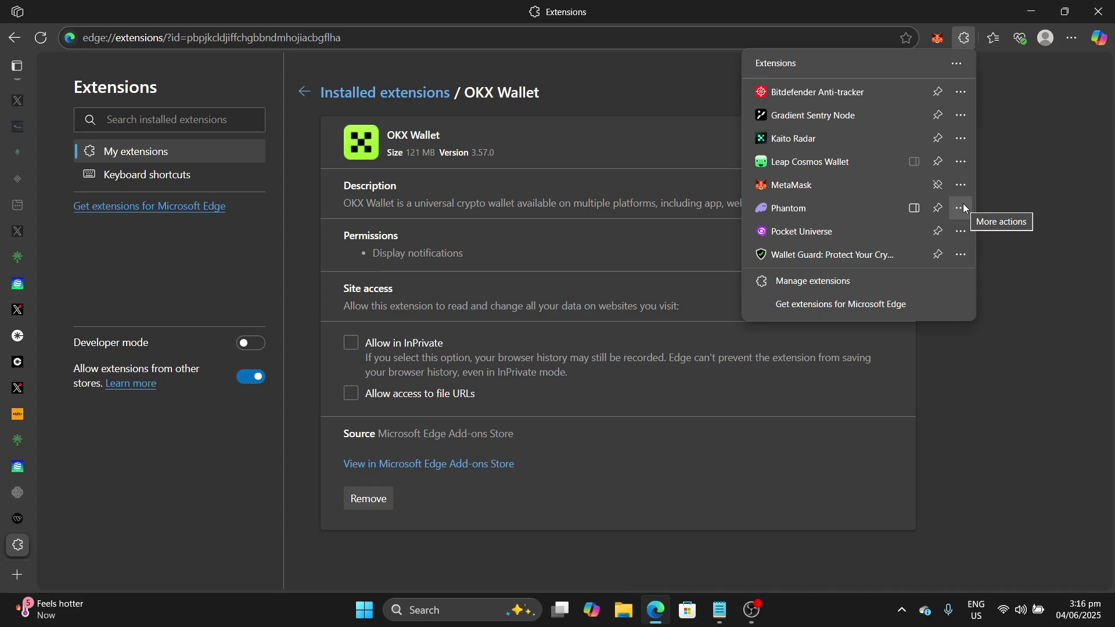
left_click(962, 207)
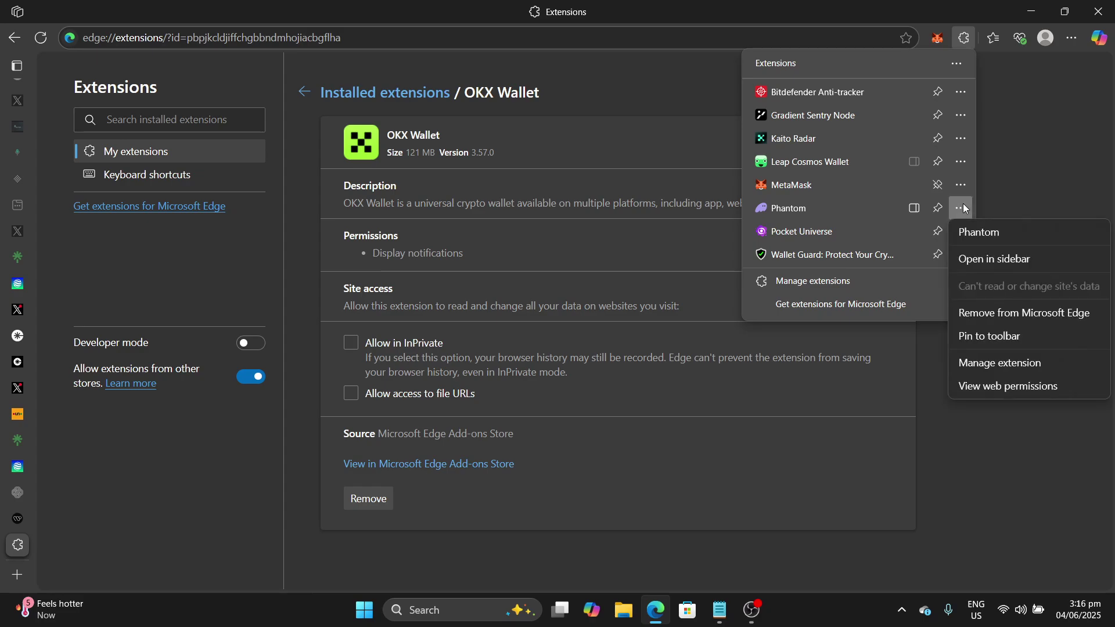
left_click(984, 363)
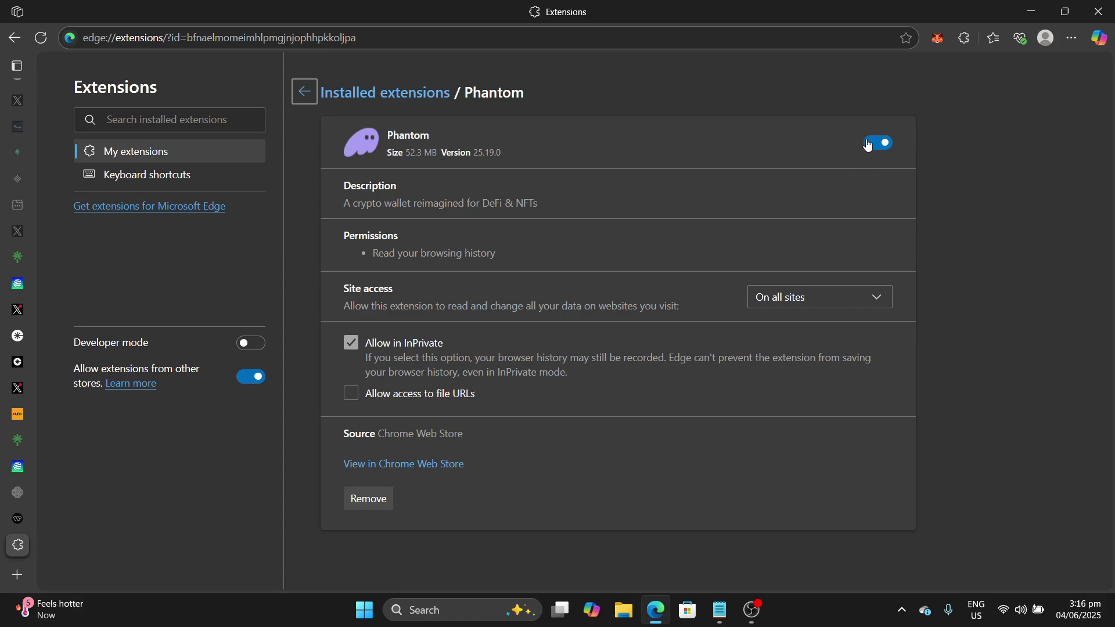
left_click(868, 145)
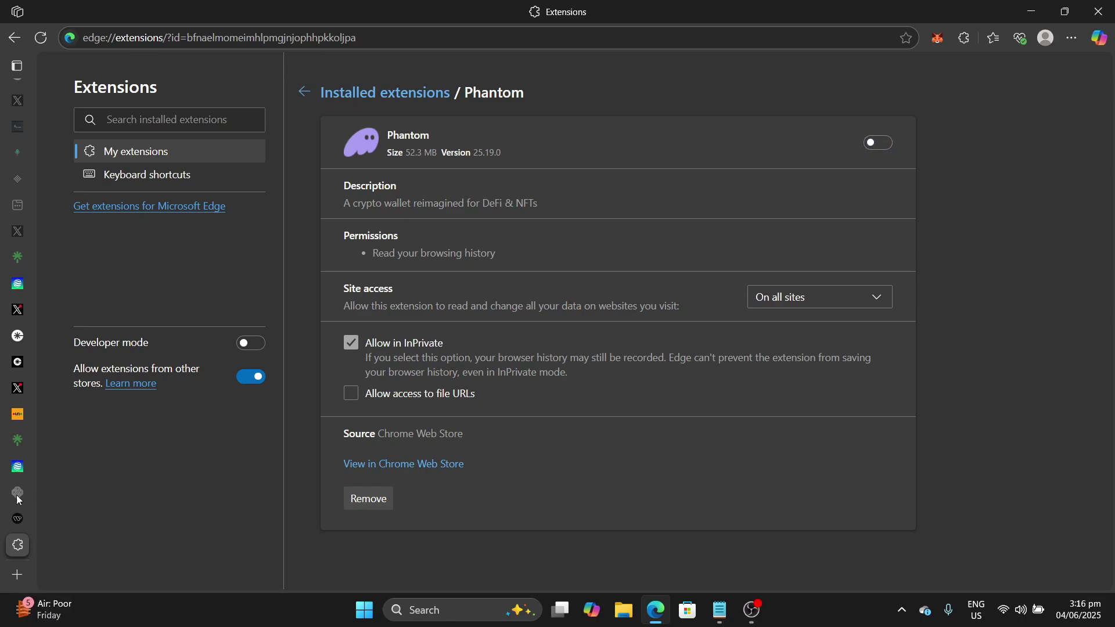
- Close the Kinto, Bungee, Enclave Money, SOCKET Linktree, SOCKET X profile and blank tabs, leaving only one SOCKET Protocol tab open
mouse_move(72, 524)
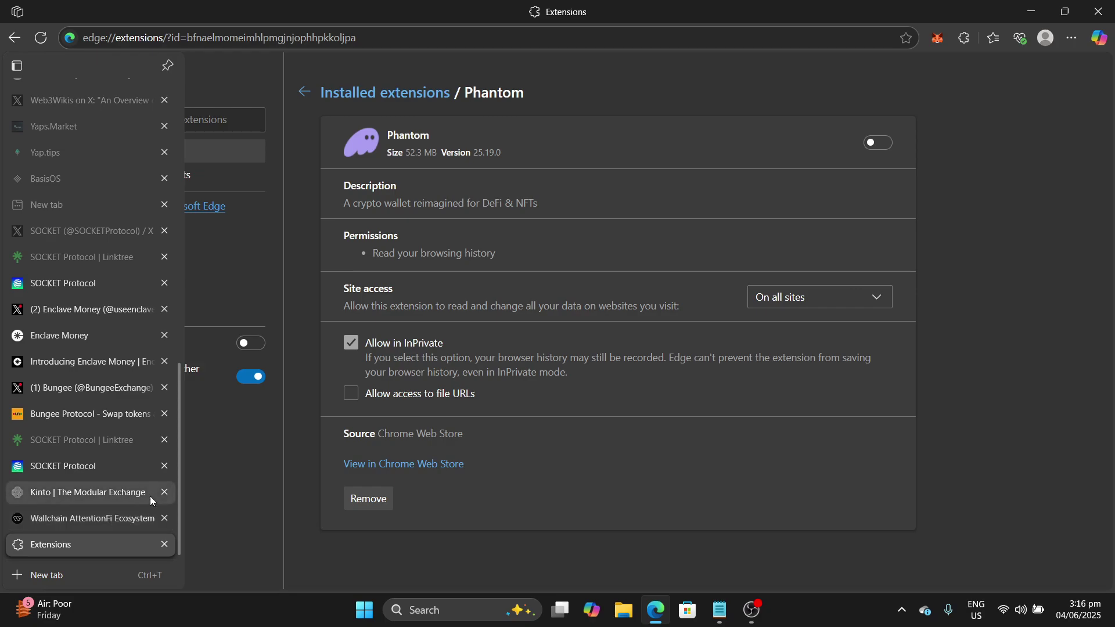
left_click(165, 492)
left_click(166, 492)
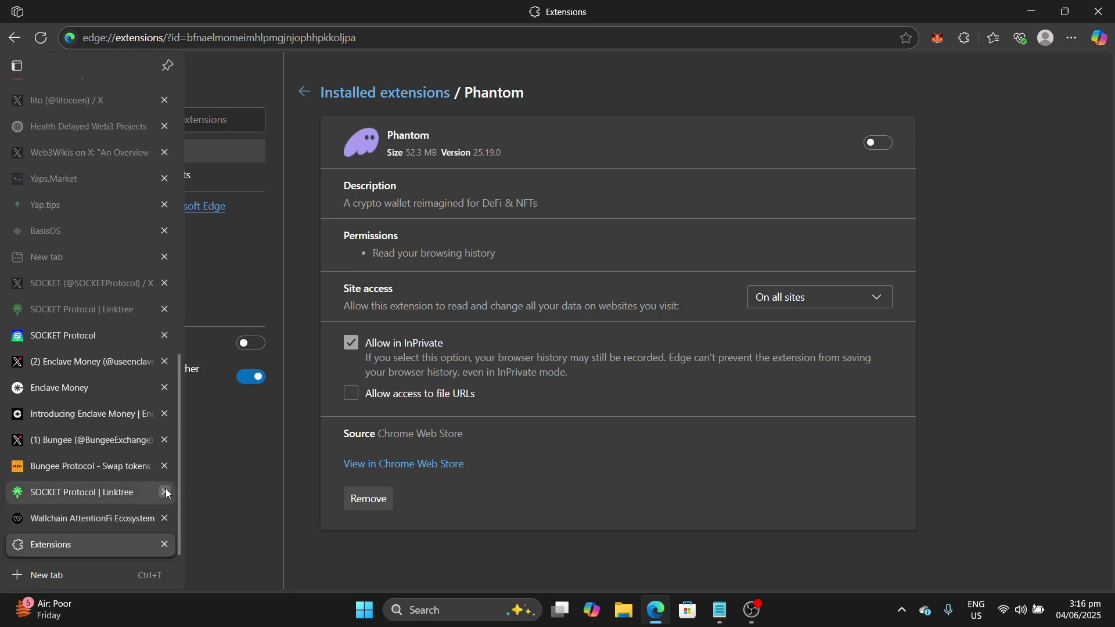
left_click(166, 492)
left_click(166, 492)
left_click(166, 492)
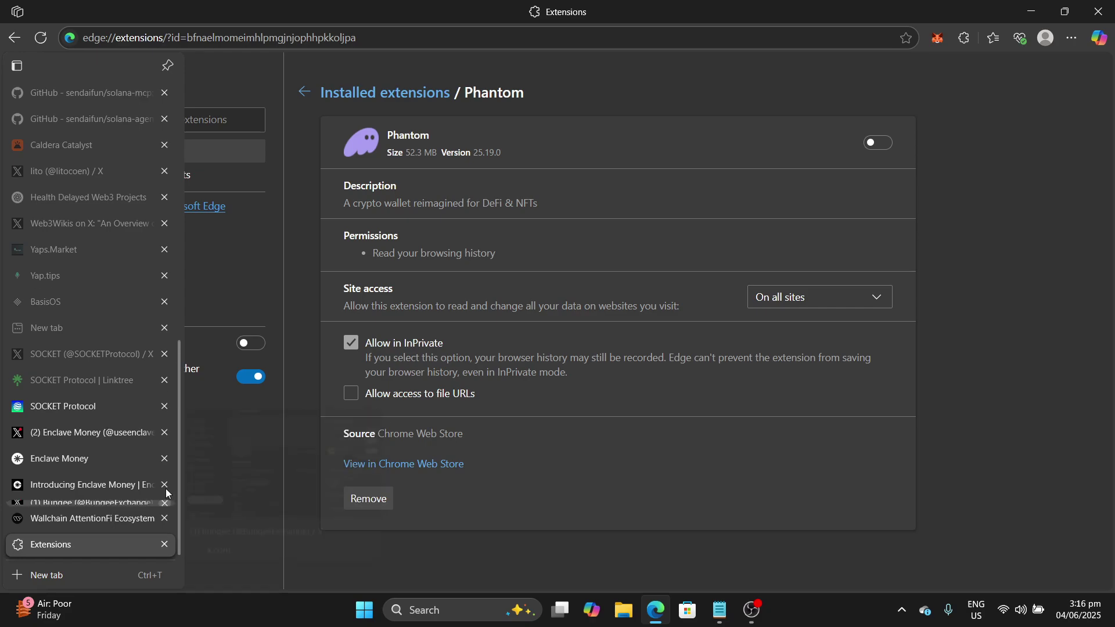
left_click(165, 491)
left_click(166, 492)
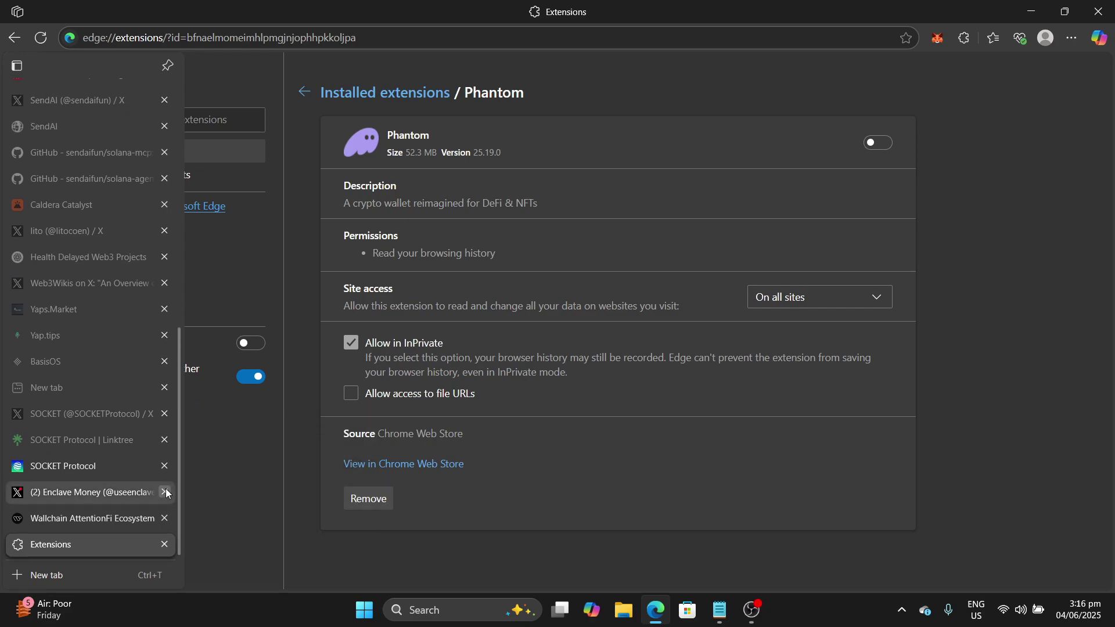
left_click(165, 492)
left_click(166, 466)
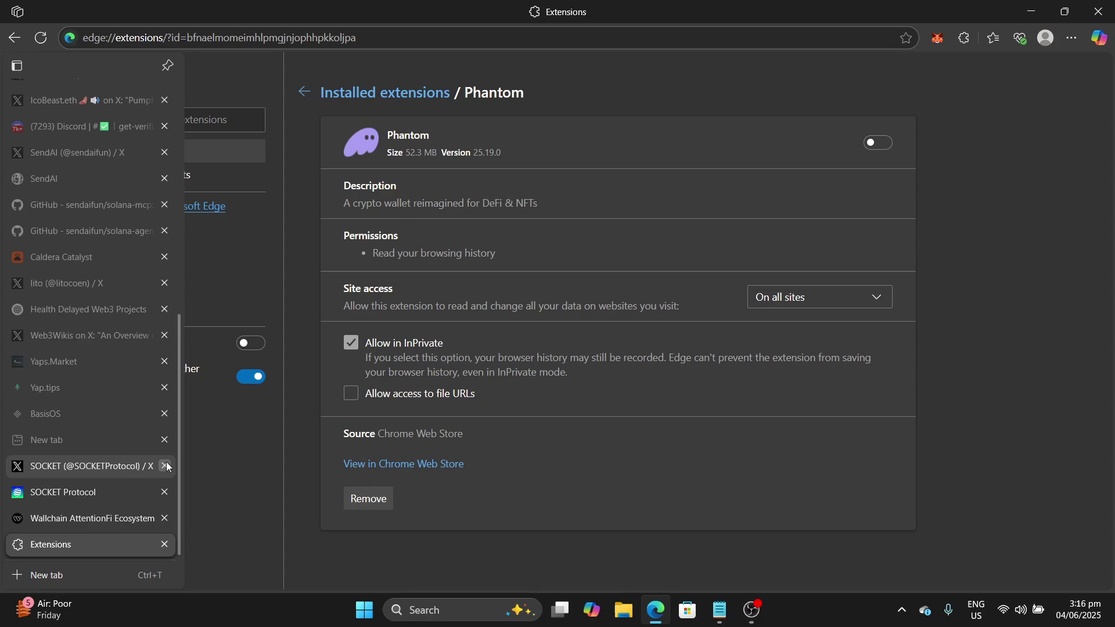
left_click(166, 466)
left_click(165, 466)
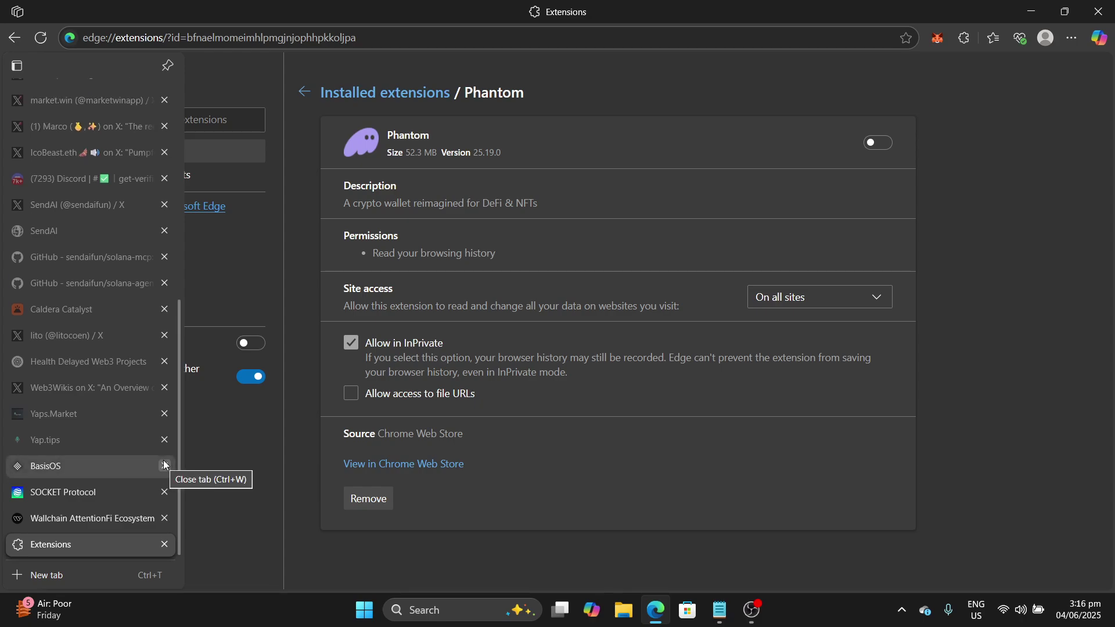
- Return to the Wallchain profile page and open the Solana leaderboard from the announcement
left_click(88, 520)
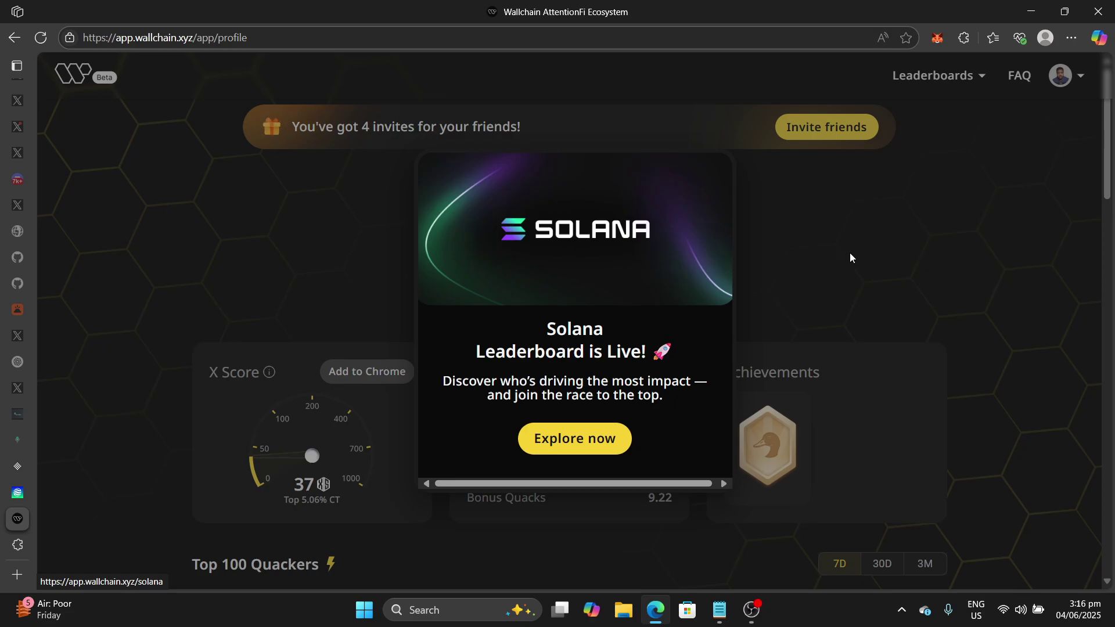
left_click(569, 447)
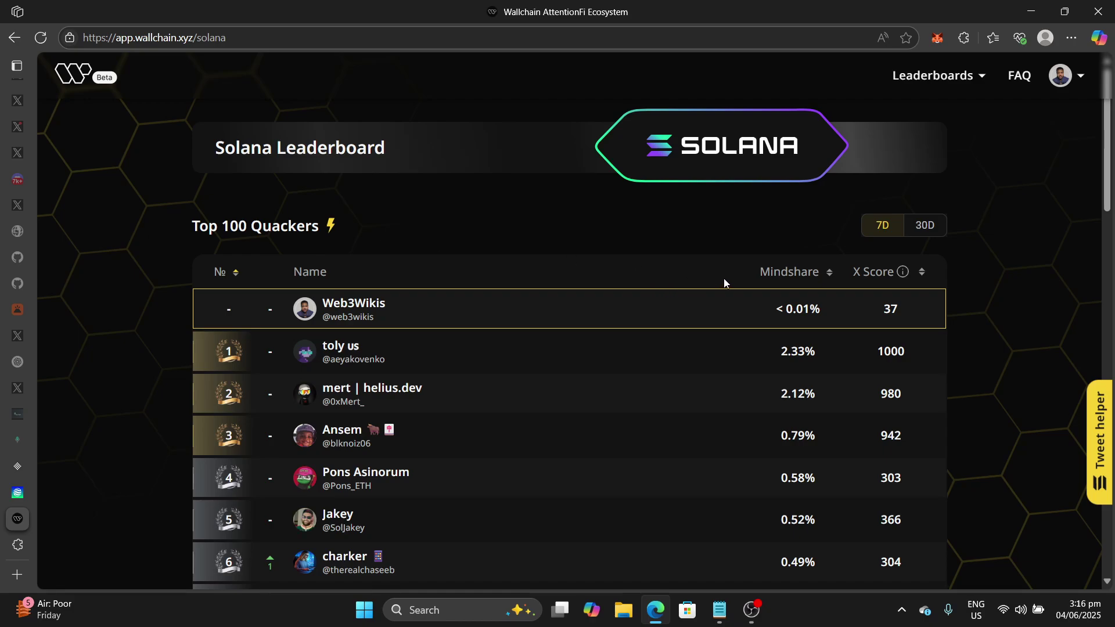
- Switch to the SOCKET leaderboard and look through the first page of its Top 100 Quackers ranking
left_click(980, 78)
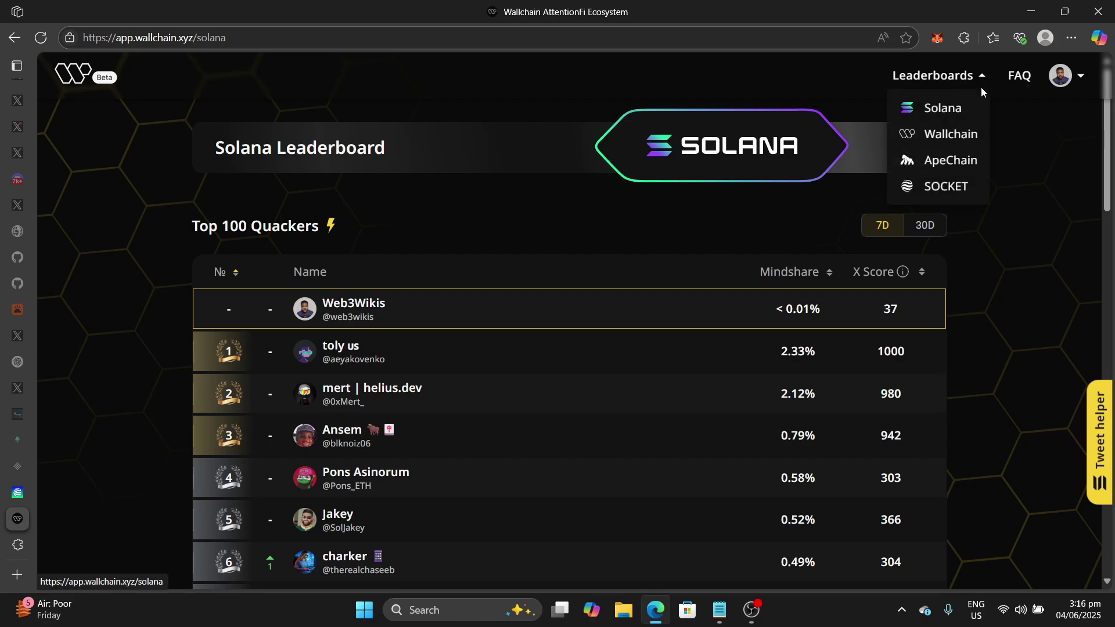
left_click(939, 189)
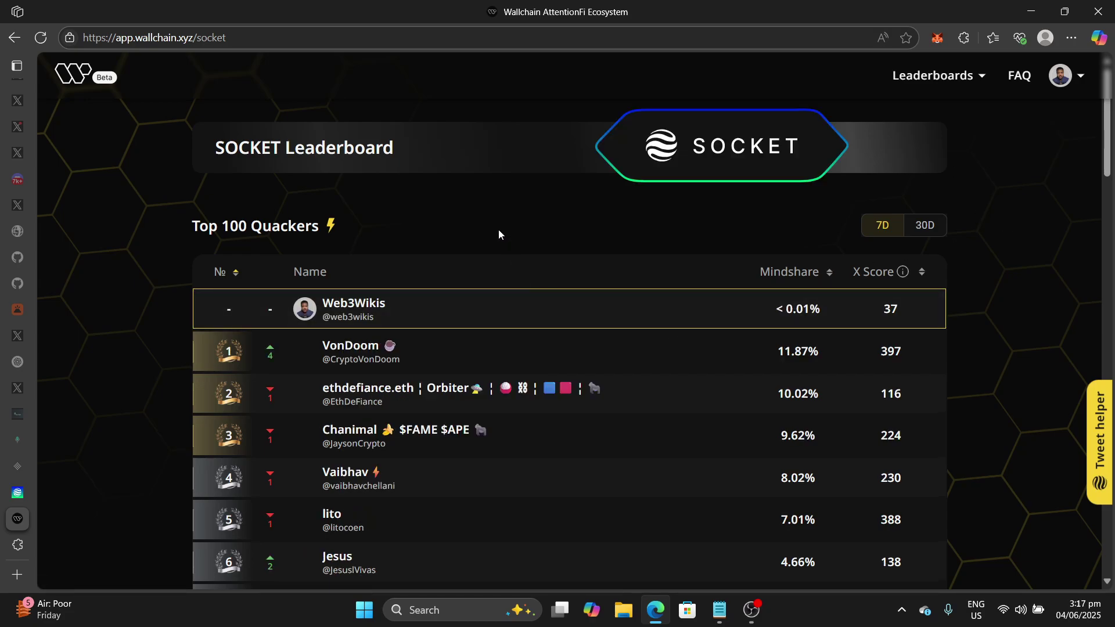
scroll(506, 231, "down", 2)
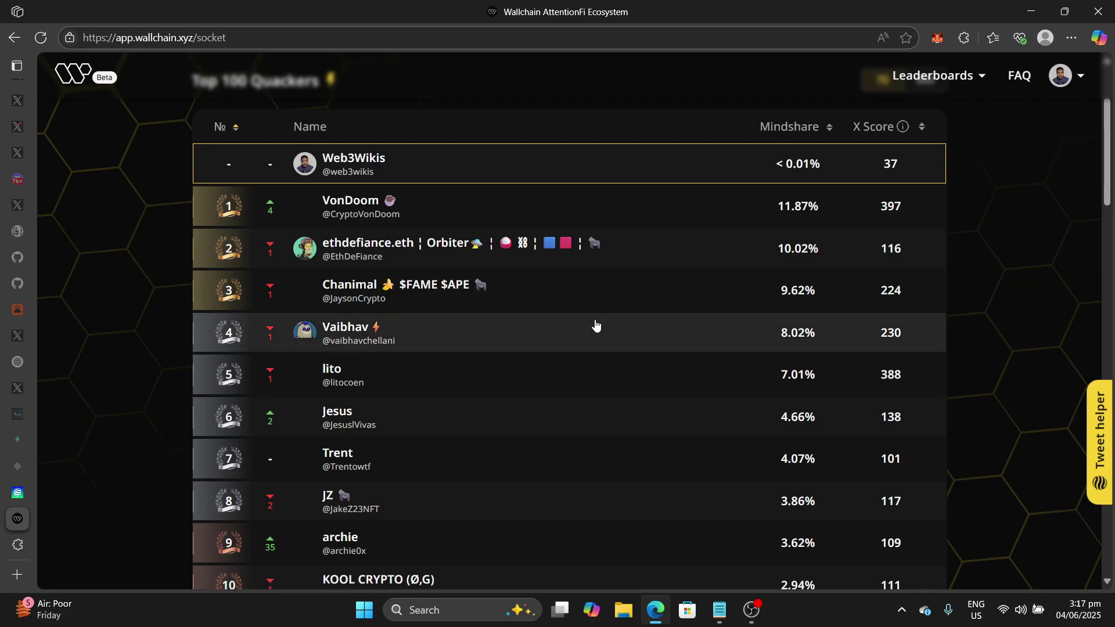
scroll(596, 317, "down", 1)
scroll(597, 312, "down", 9)
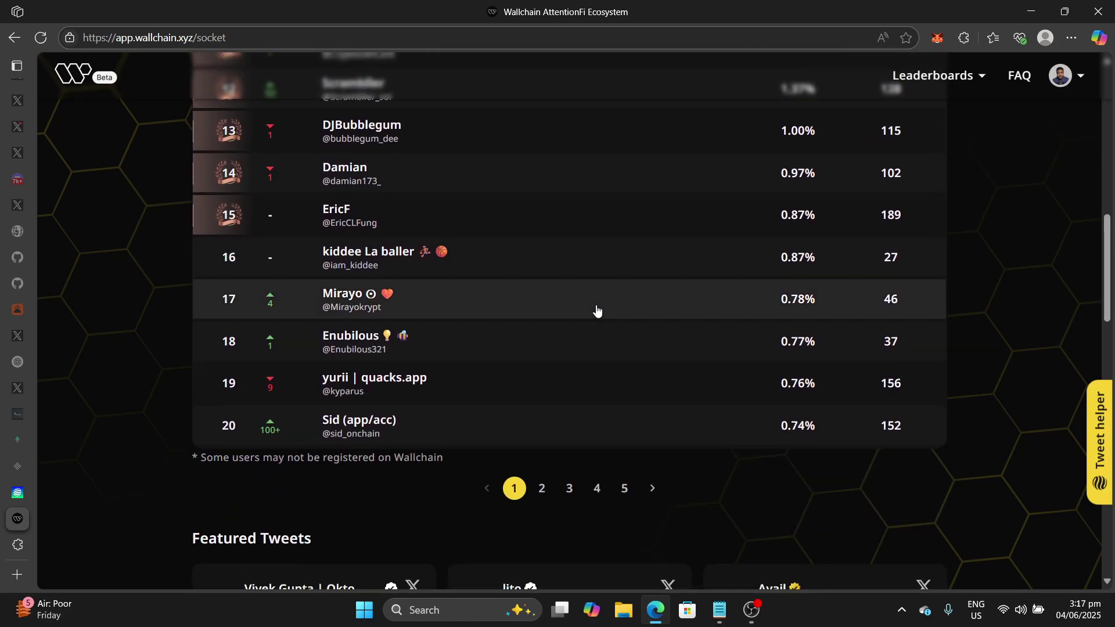
scroll(597, 312, "up", 4)
scroll(597, 311, "up", 5)
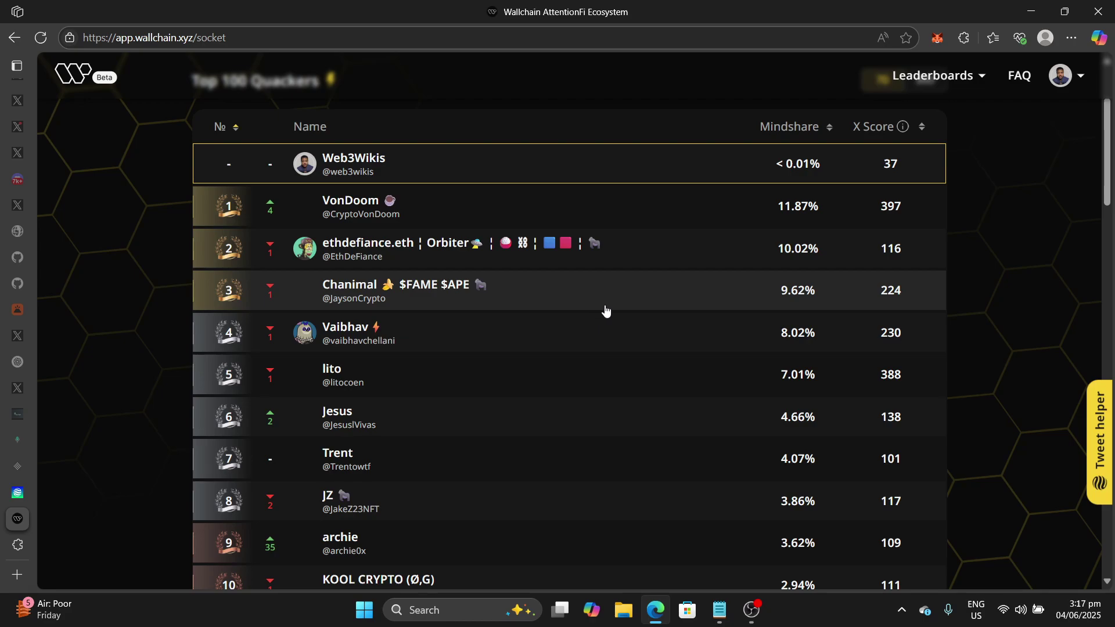
- Read the "What is SOCKET?" and "What is SocketSociety?" sections of the SOCKET Tweet helper, highlighting "fragmentation" and "PowerPuffs", and close the helper
left_click(1099, 456)
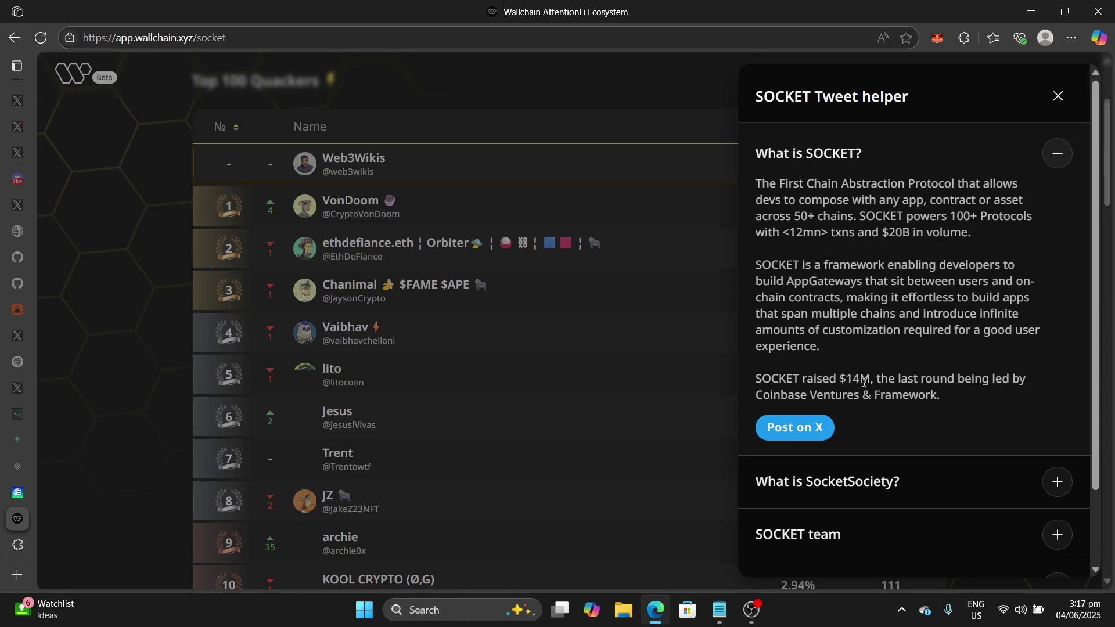
scroll(987, 350, "down", 2)
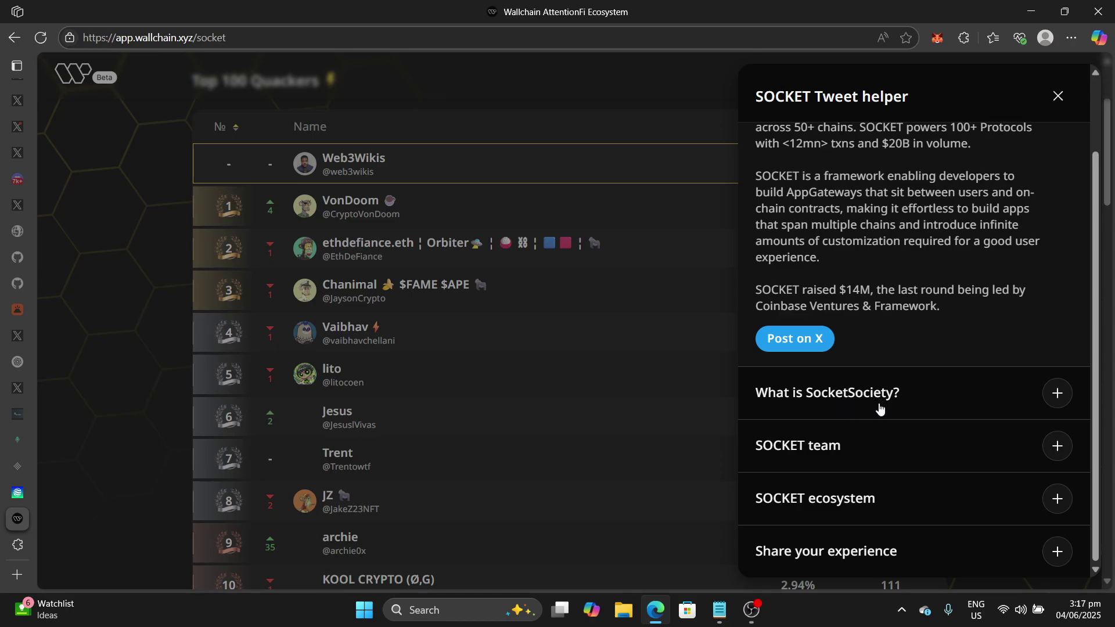
left_click(1057, 394)
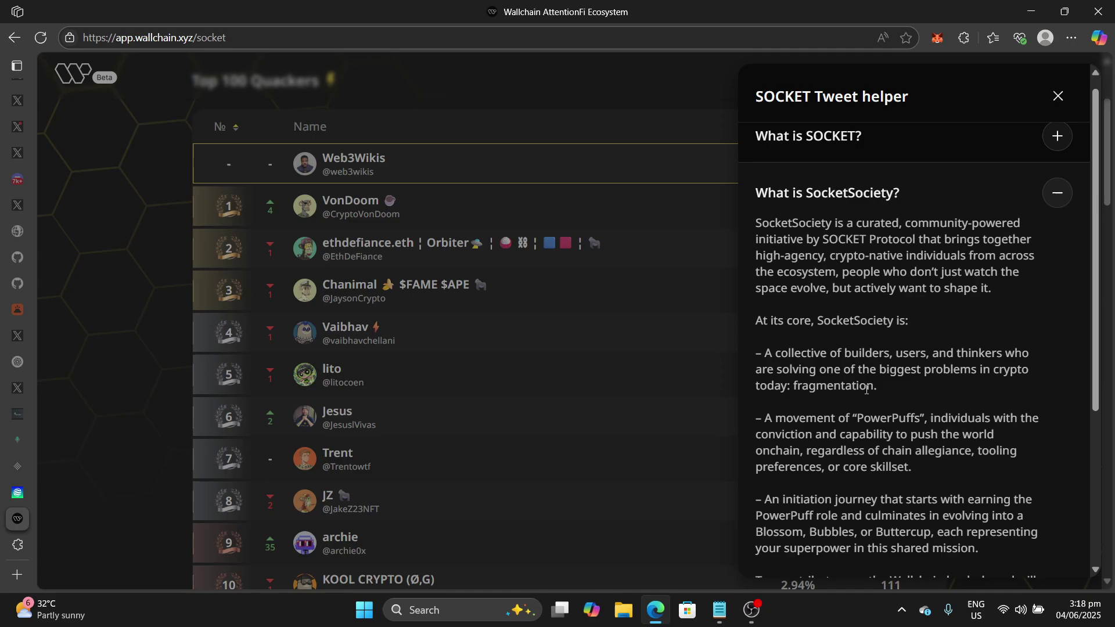
left_click_drag(873, 387, 793, 389)
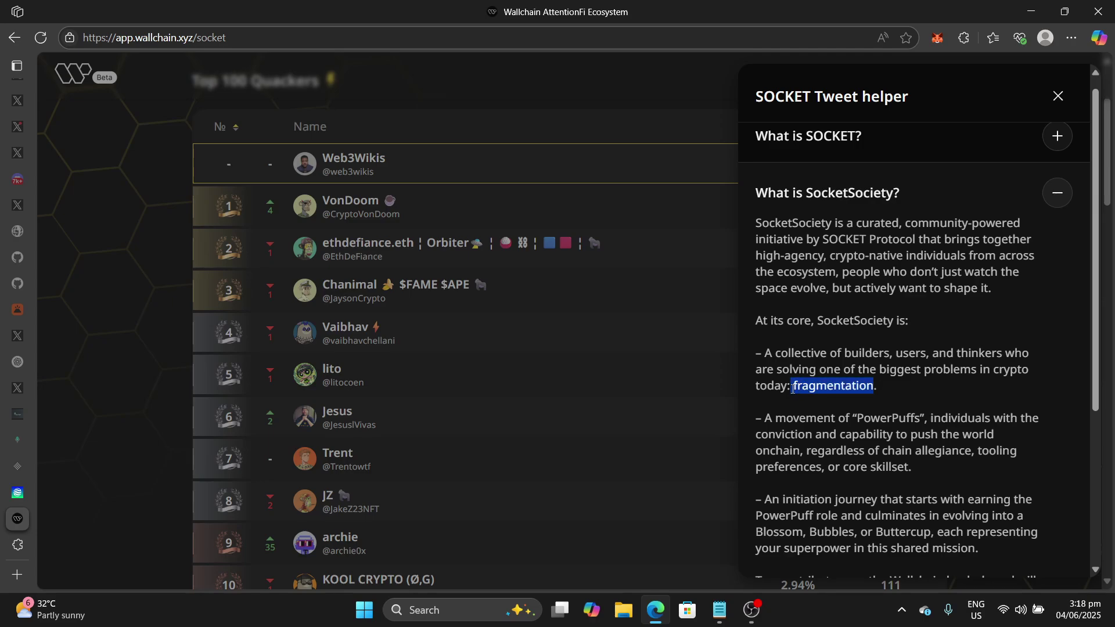
left_click(883, 385)
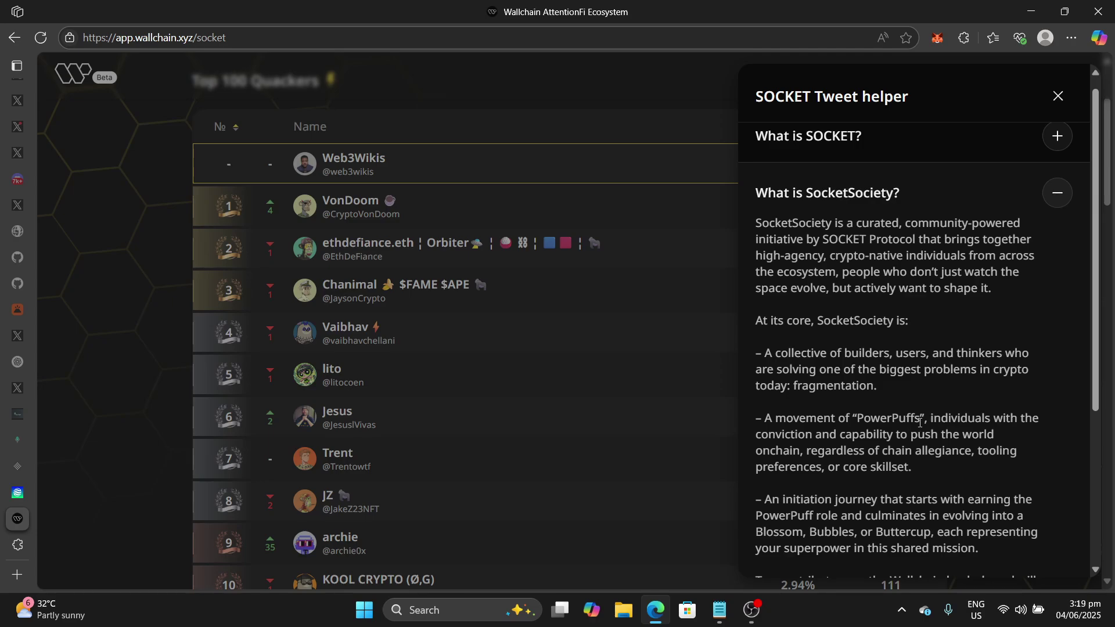
left_click_drag(920, 422, 857, 419)
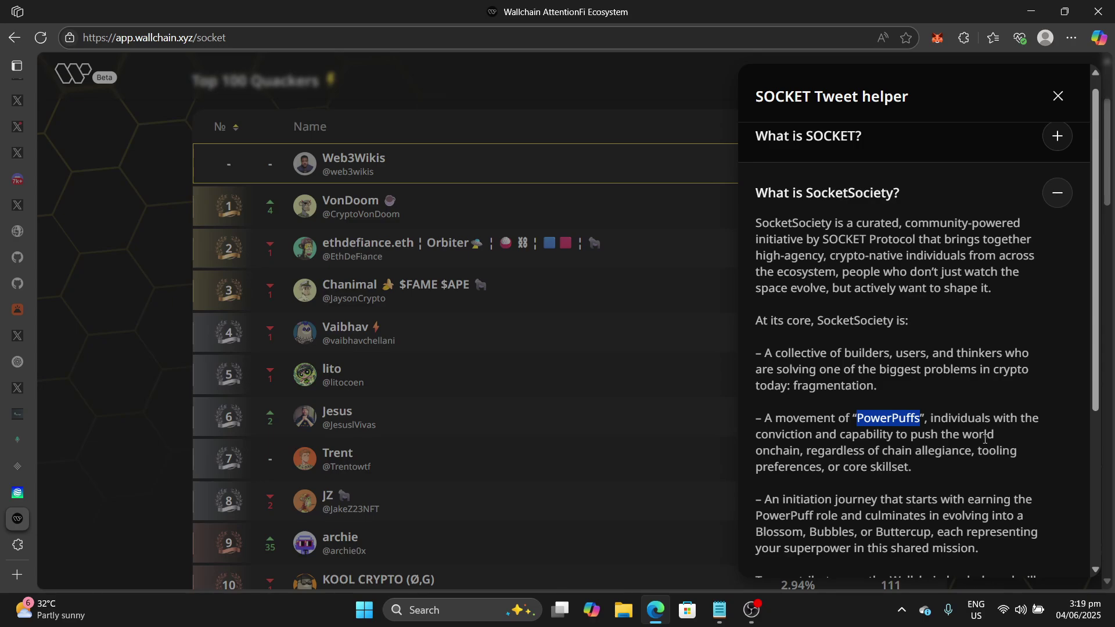
scroll(983, 439, "down", 1)
scroll(984, 439, "down", 1)
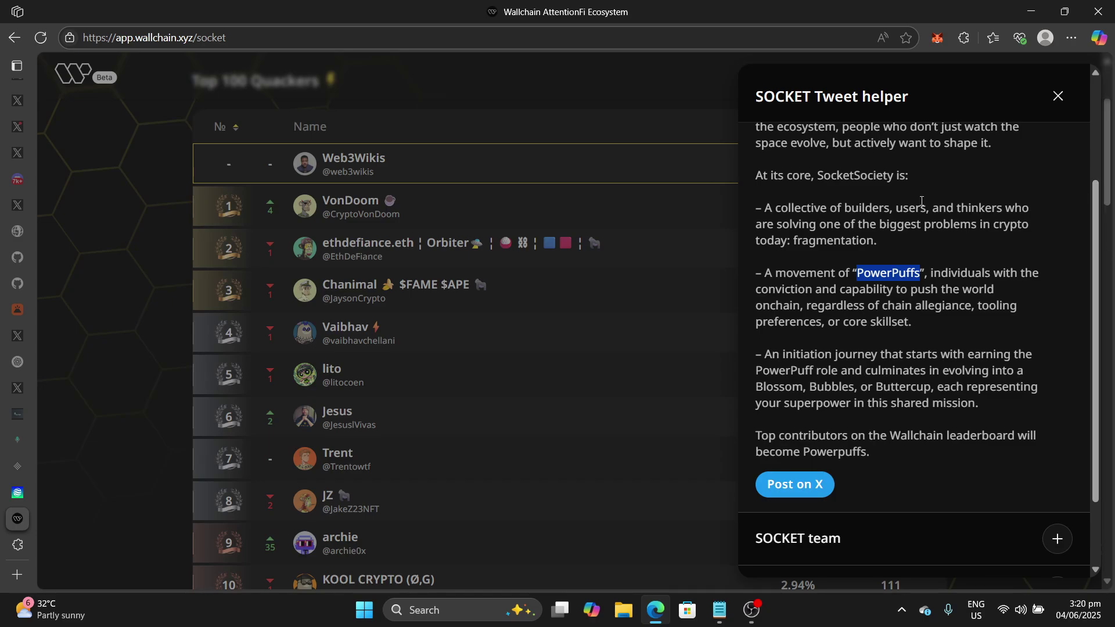
left_click(663, 95)
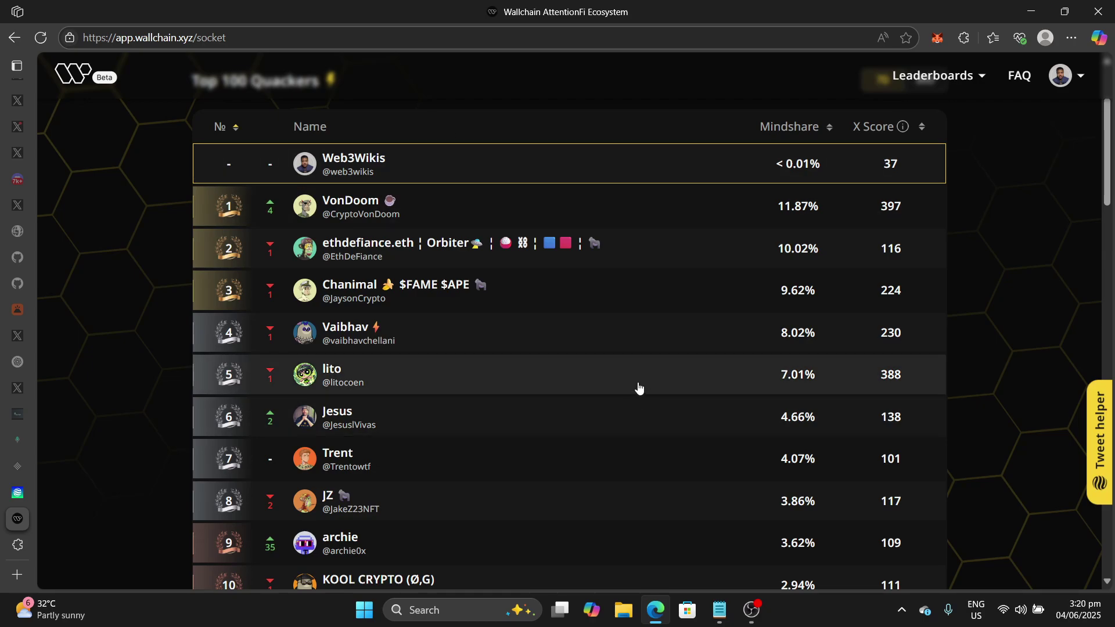
- Review the first 20 ranks of the SOCKET leaderboard, and browse page 2 of the ranking
scroll(641, 398, "down", 3)
scroll(641, 398, "down", 6)
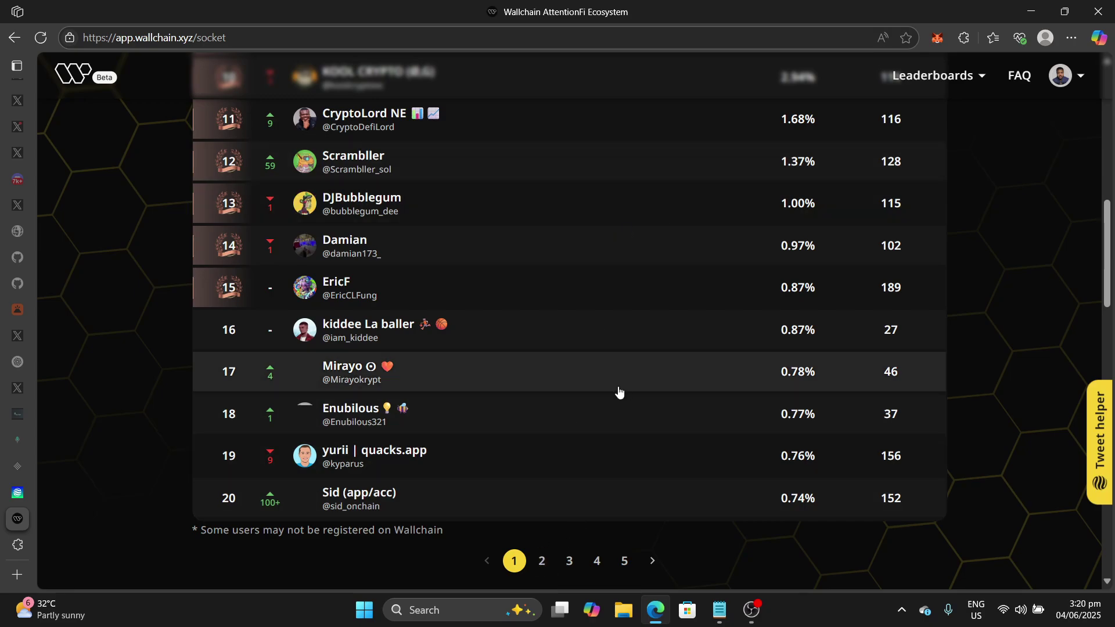
scroll(601, 385, "up", 3)
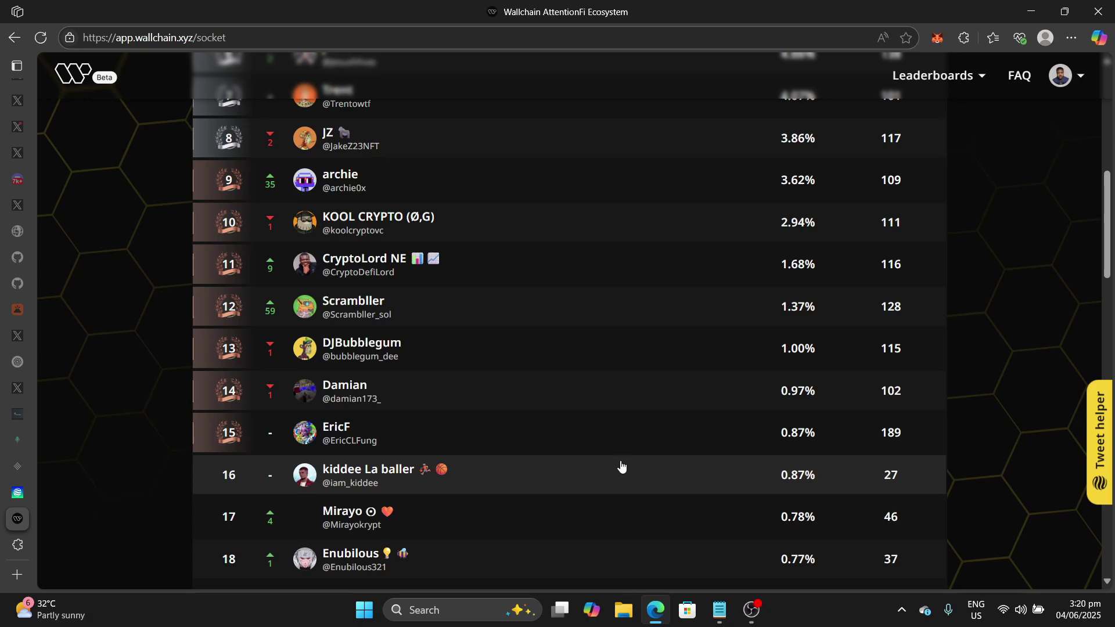
scroll(621, 466, "up", 3)
scroll(584, 249, "up", 5)
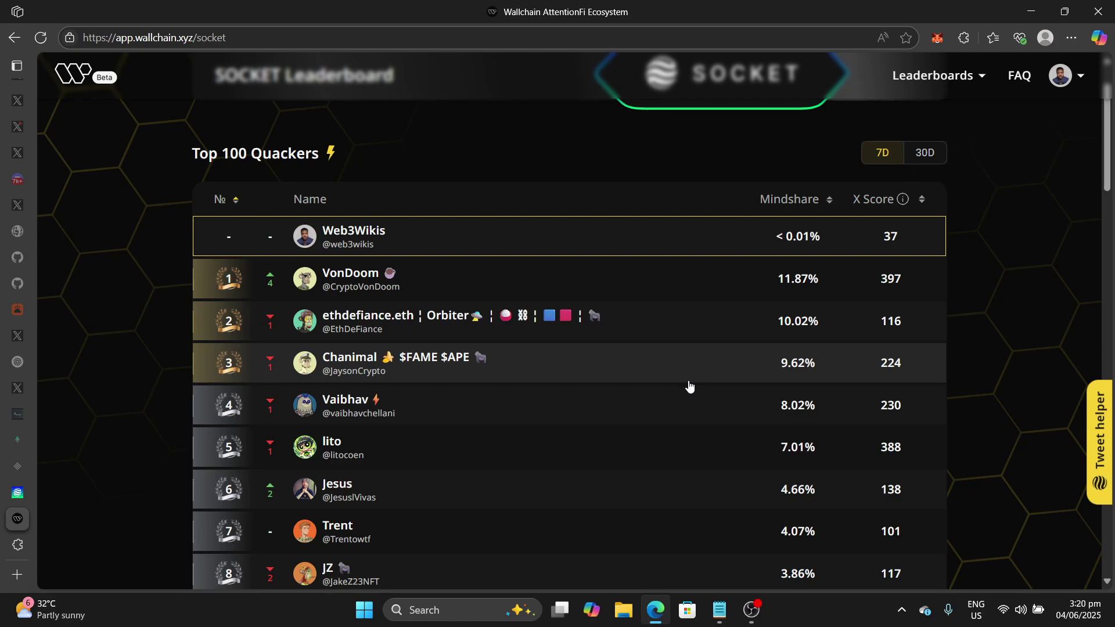
scroll(689, 386, "down", 12)
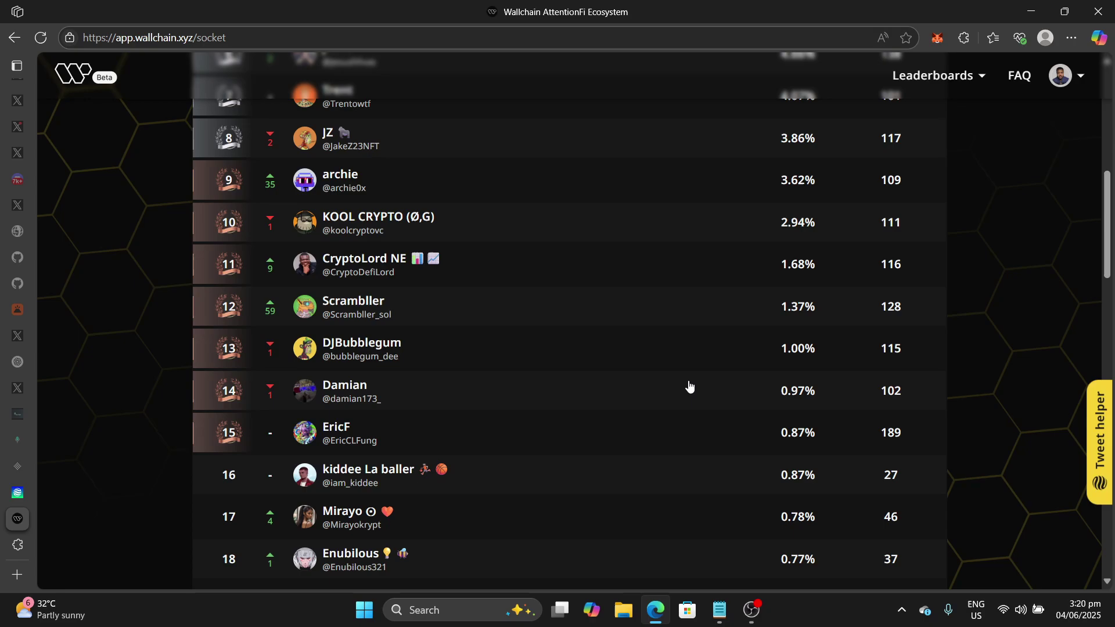
left_click(549, 418)
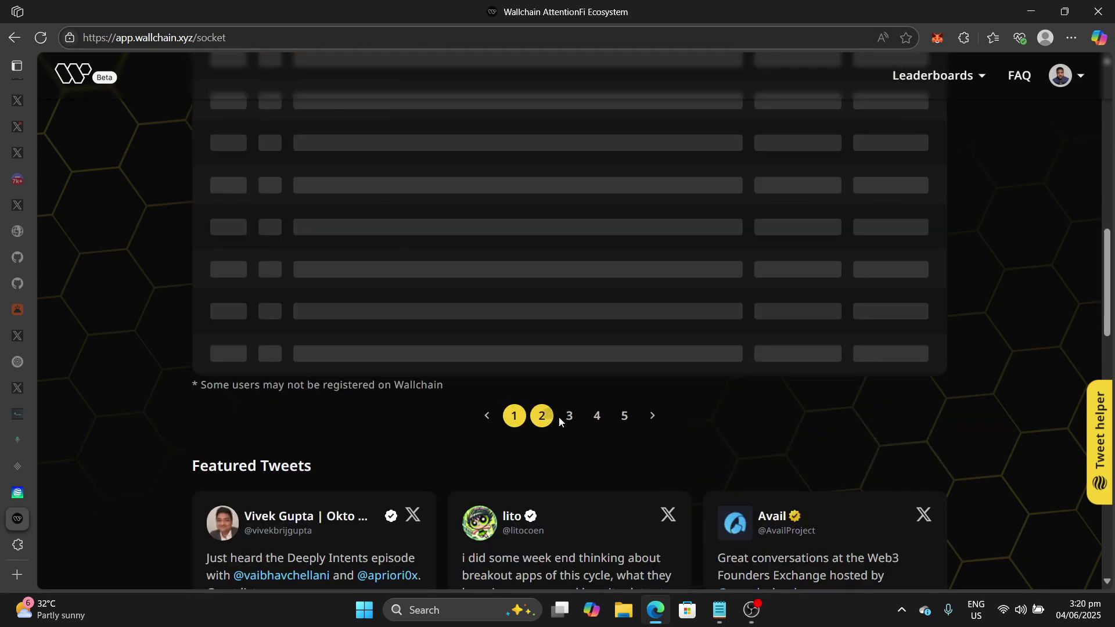
scroll(712, 398, "up", 3)
scroll(712, 401, "up", 3)
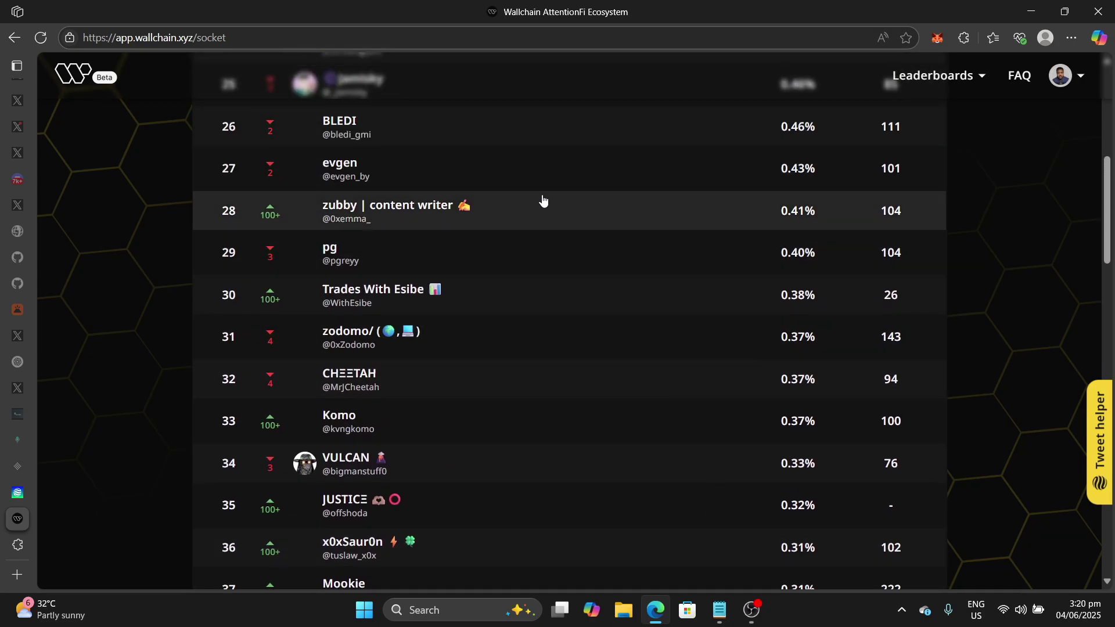
- Review ranks 21 to 40 on page 2 of the SOCKET leaderboard
scroll(640, 259, "up", 5)
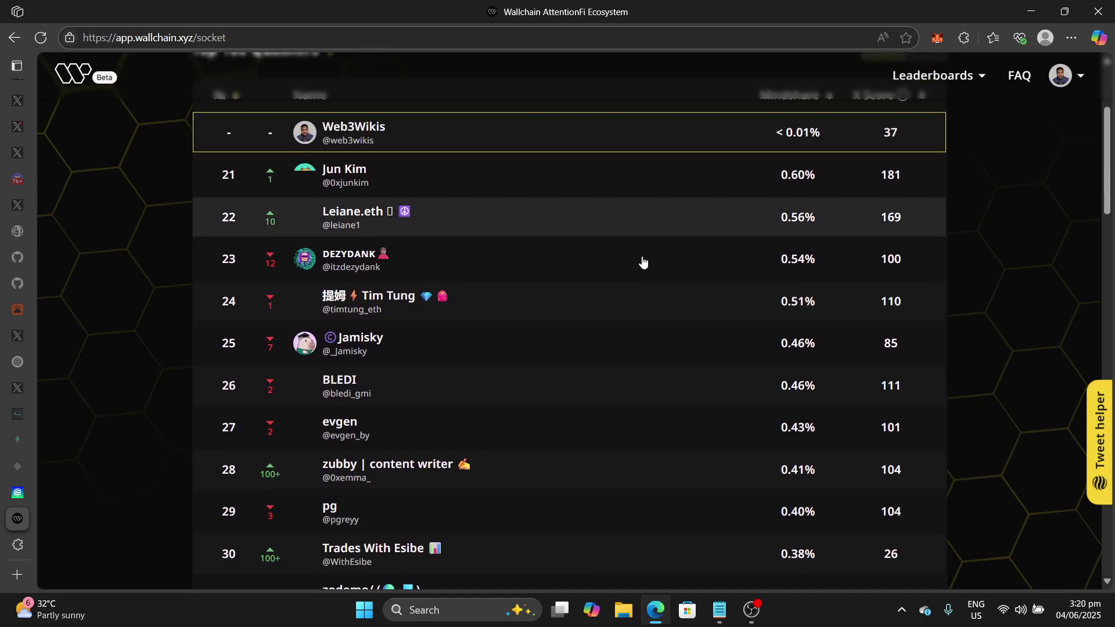
scroll(643, 262, "down", 5)
scroll(642, 262, "down", 3)
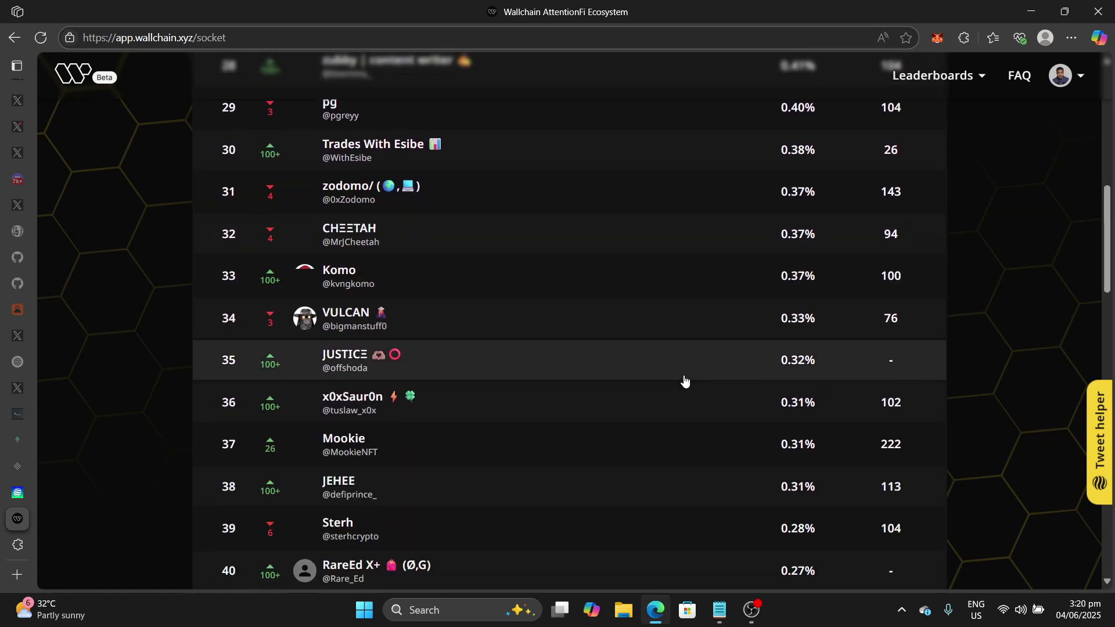
scroll(684, 381, "down", 3)
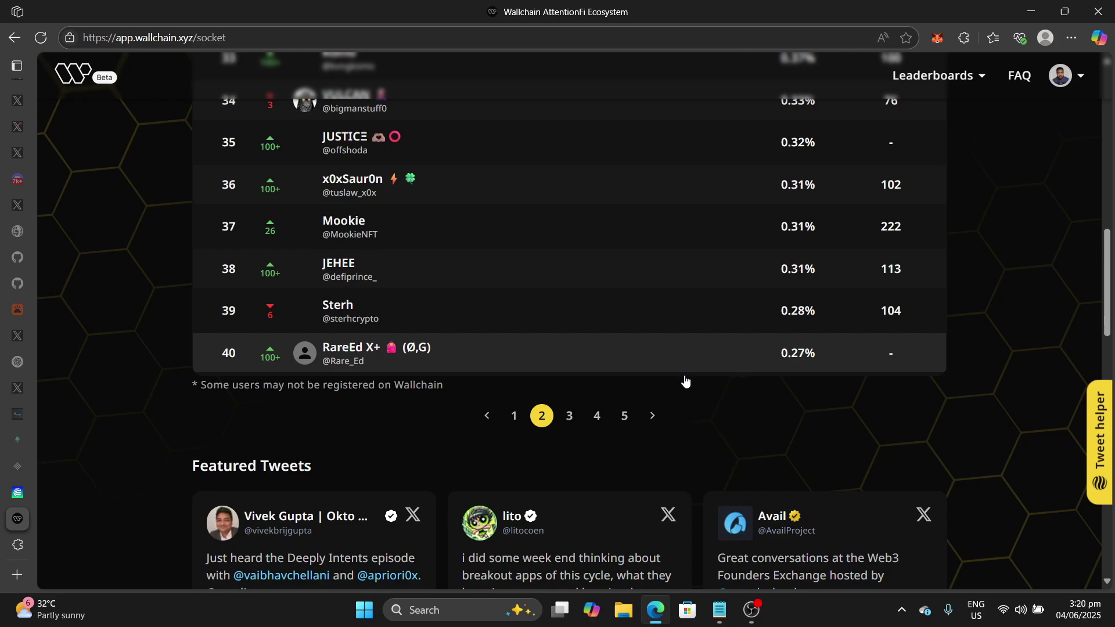
- Open page 3 of the SOCKET leaderboard and look through ranks 41 to 60
left_click(570, 416)
scroll(572, 420, "up", 3)
scroll(572, 420, "down", 1)
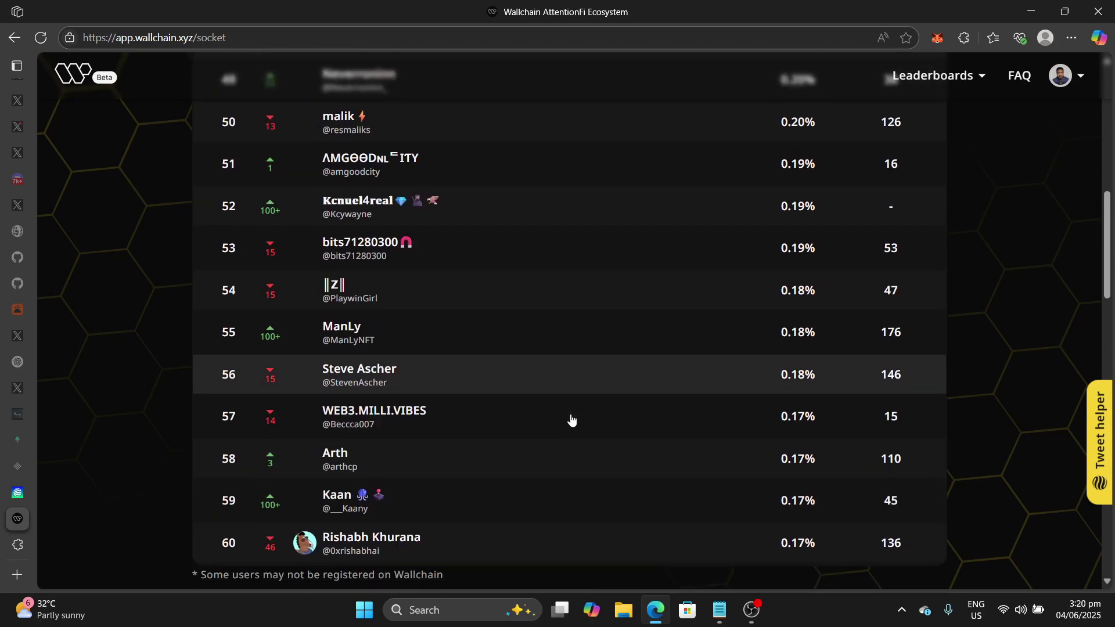
scroll(572, 420, "up", 8)
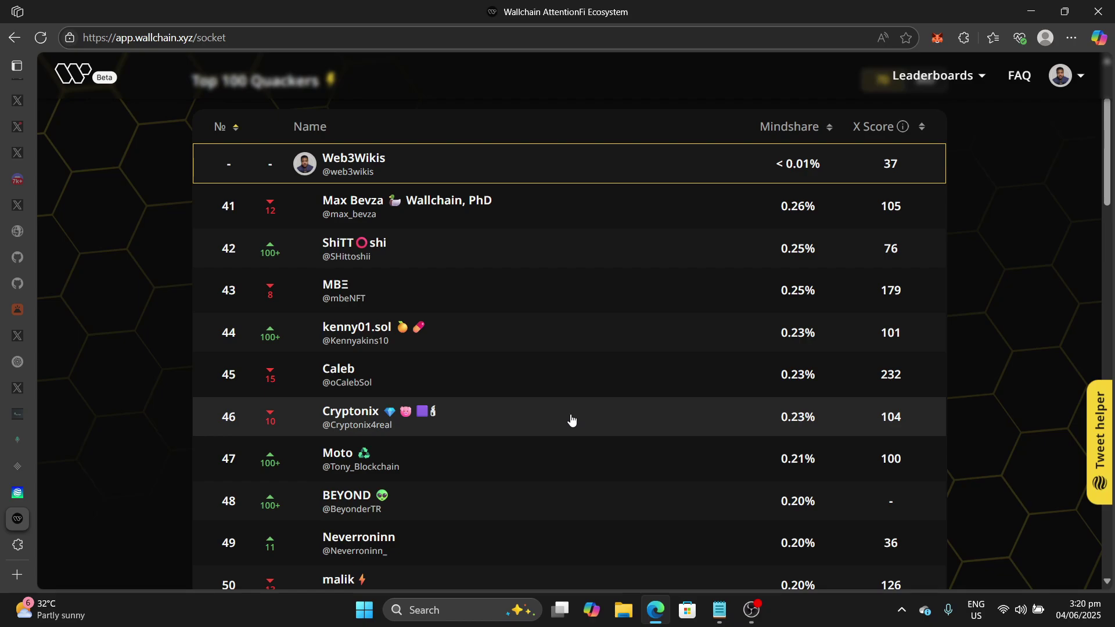
scroll(572, 420, "down", 5)
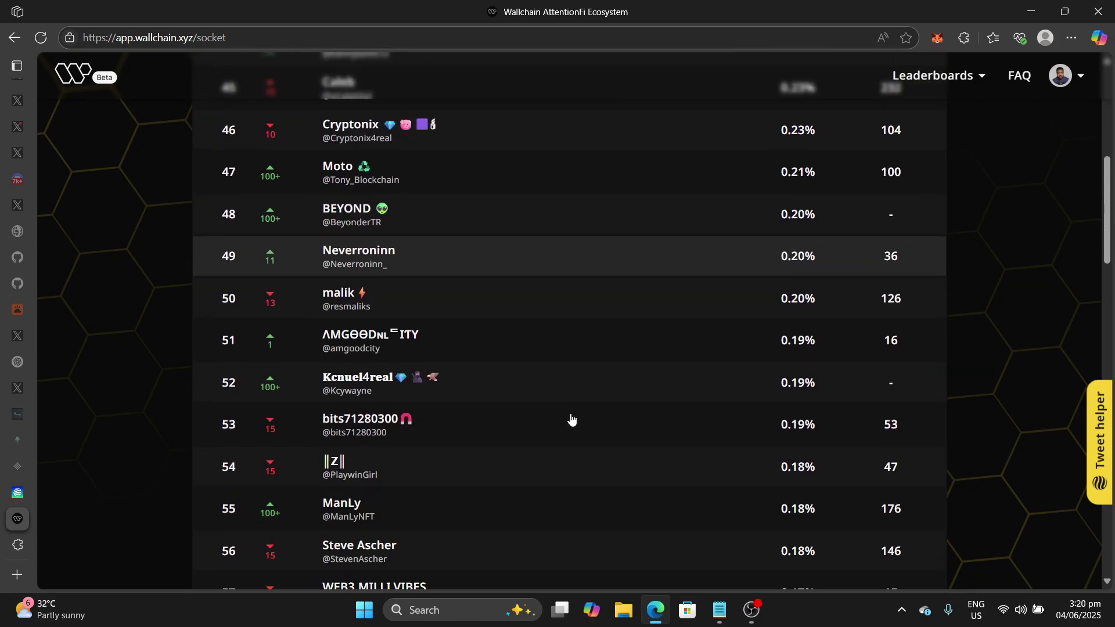
scroll(573, 420, "down", 3)
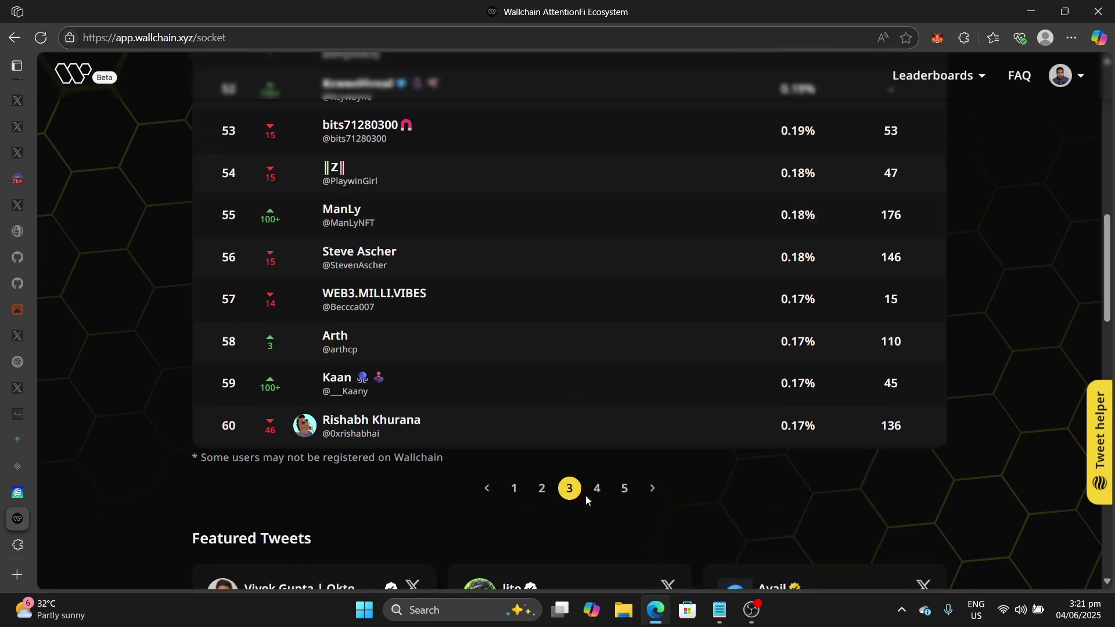
- Check the upper ranks on page 4 of the Top 100 Quackers and switch the ranking to the 30D period
left_click(598, 491)
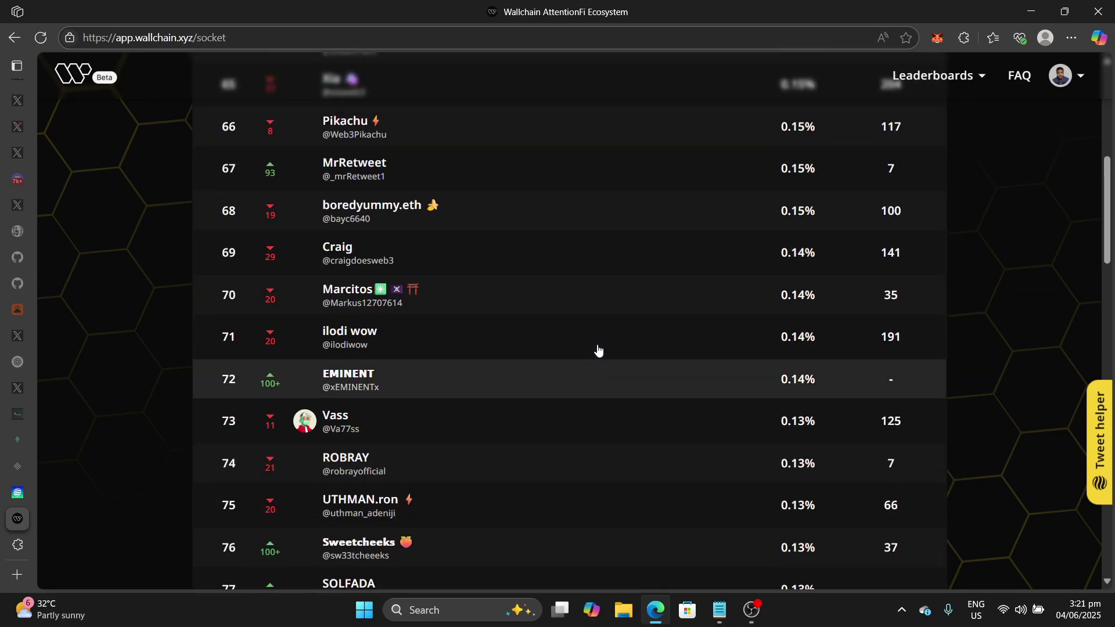
scroll(598, 350, "up", 3)
scroll(599, 350, "up", 2)
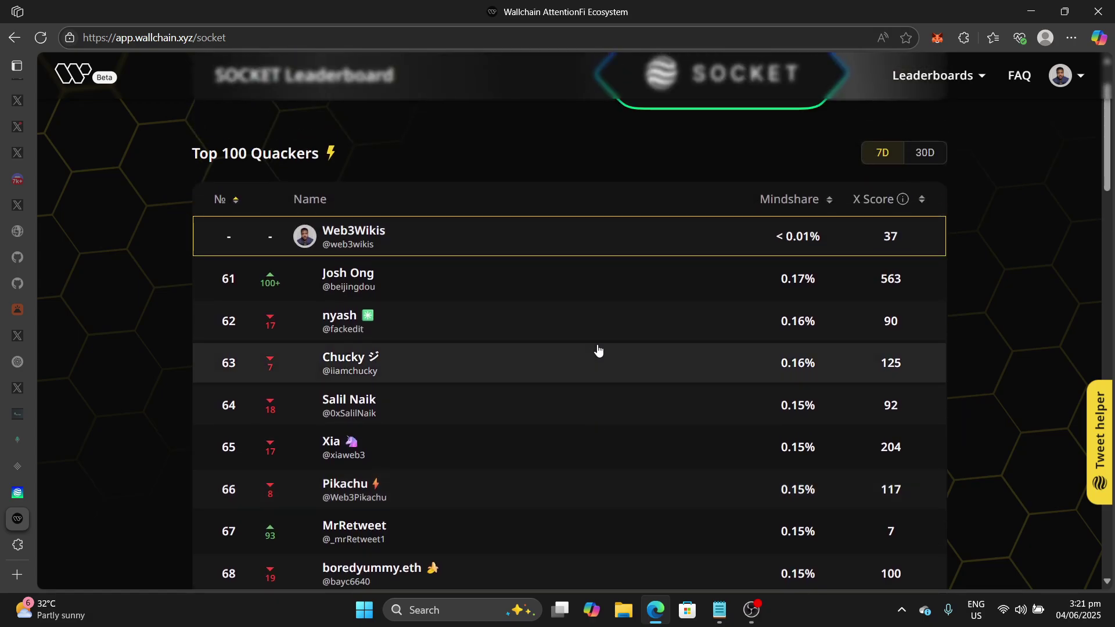
left_click(925, 154)
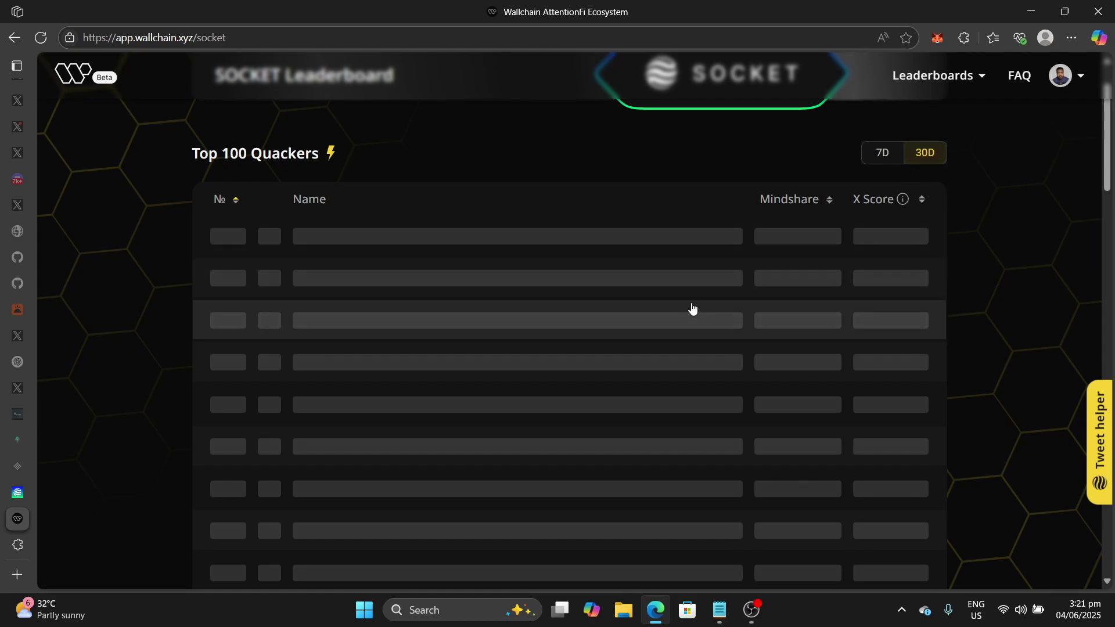